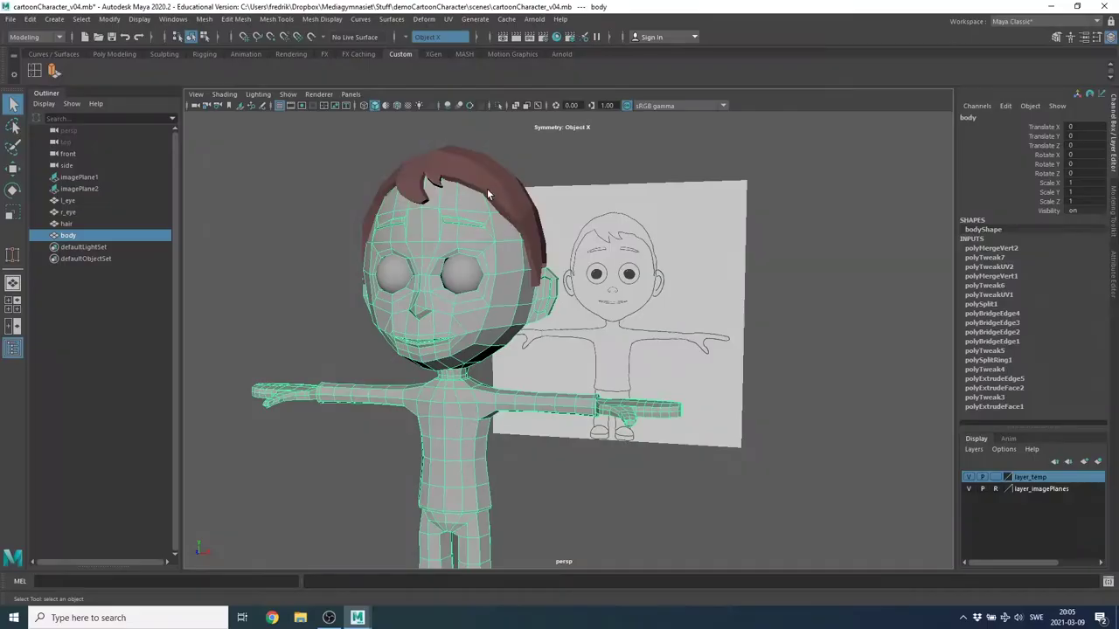
Orbit around the finished character, select its hair and body meshes, then deselect everything.
left_click_drag(488, 195, 511, 226, "alt")
left_click(508, 196)
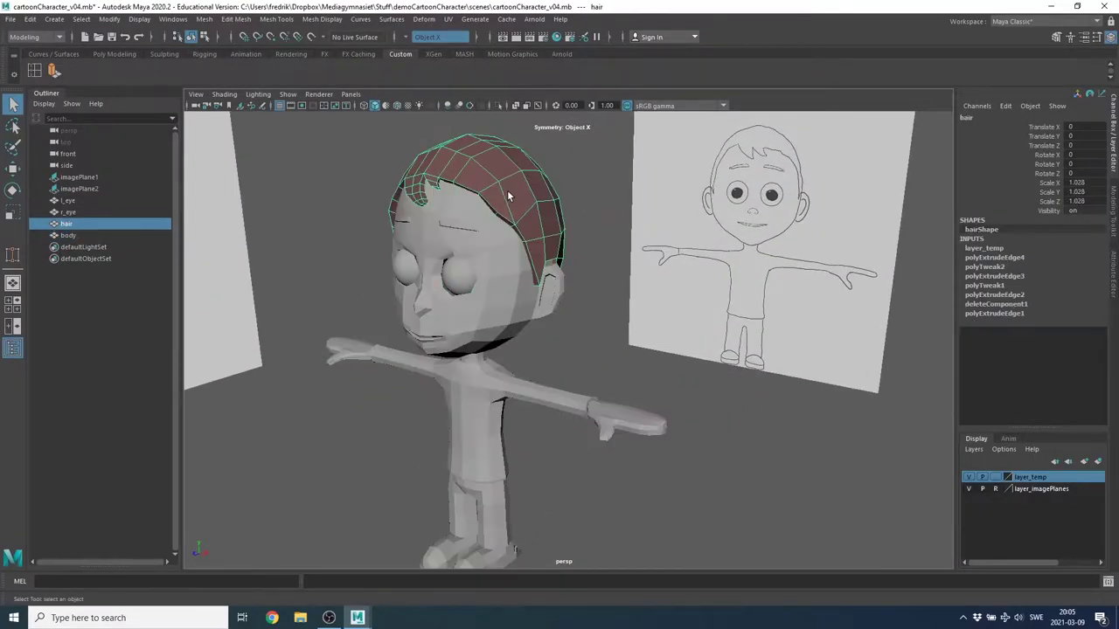
left_click(468, 232)
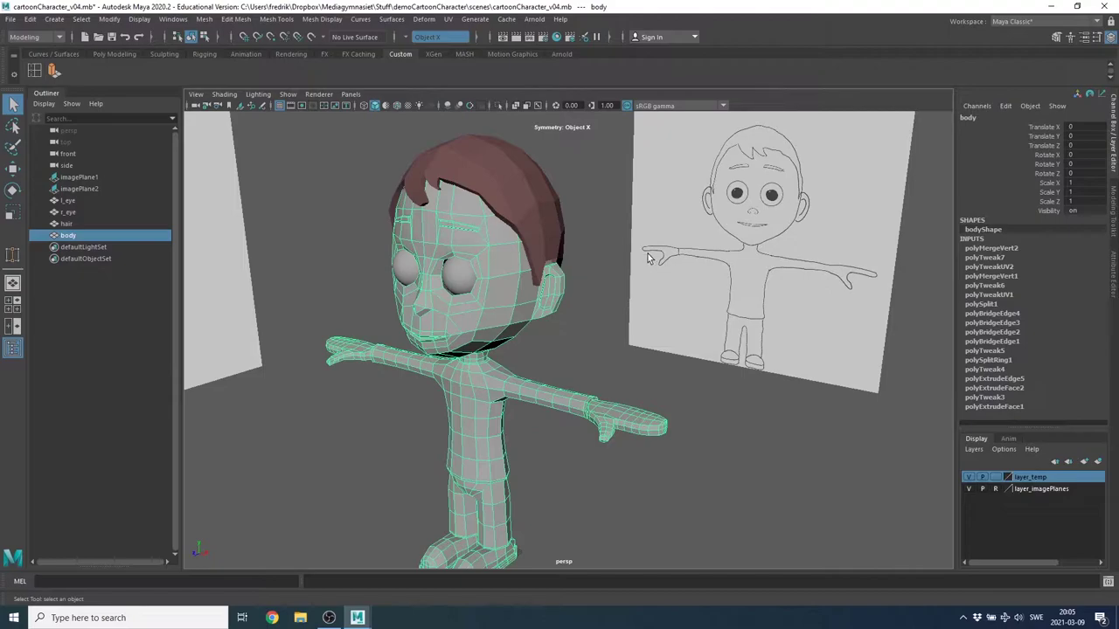
left_click(591, 256)
left_click_drag(549, 226, 572, 225, "alt")
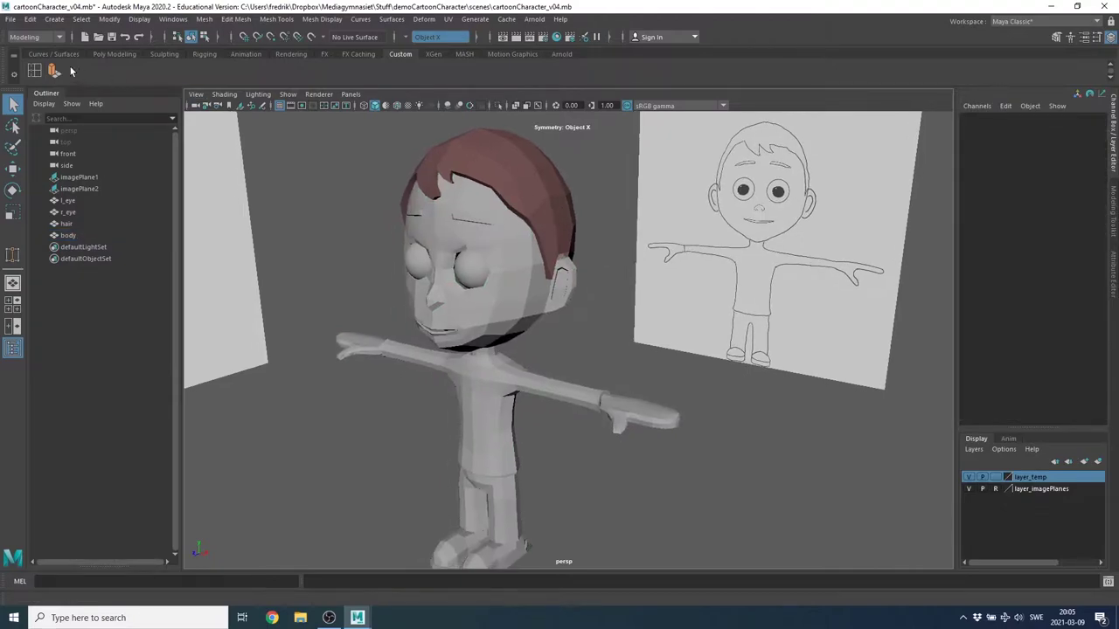
Open cartoonCharacter_v11.mb from recent files, discarding changes to the current scene.
left_click(10, 19)
mouse_move(41, 384)
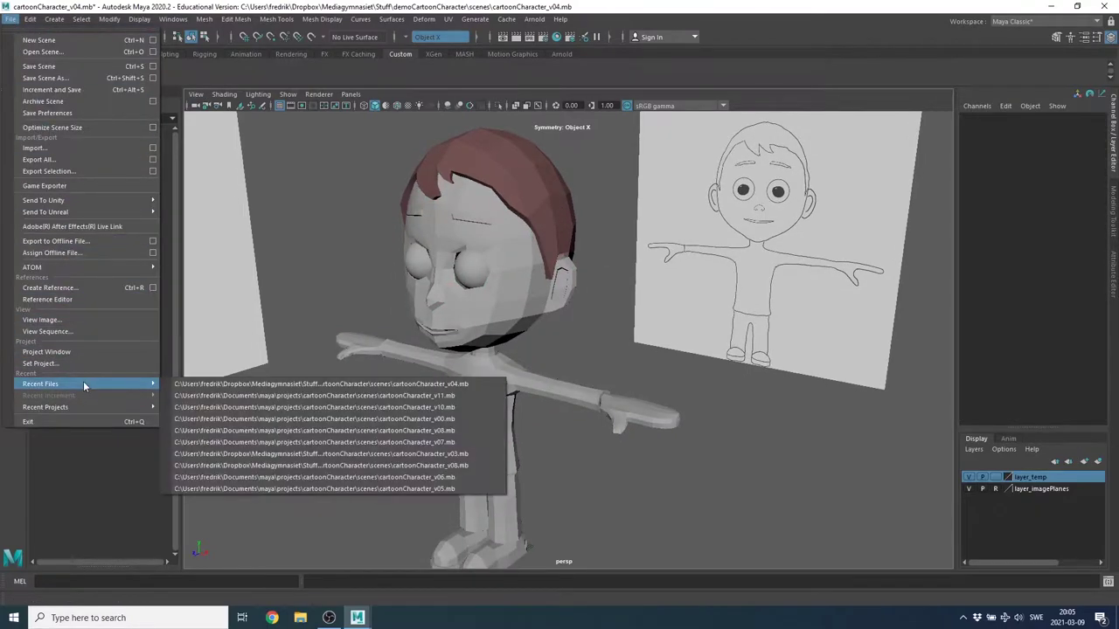
left_click(420, 395)
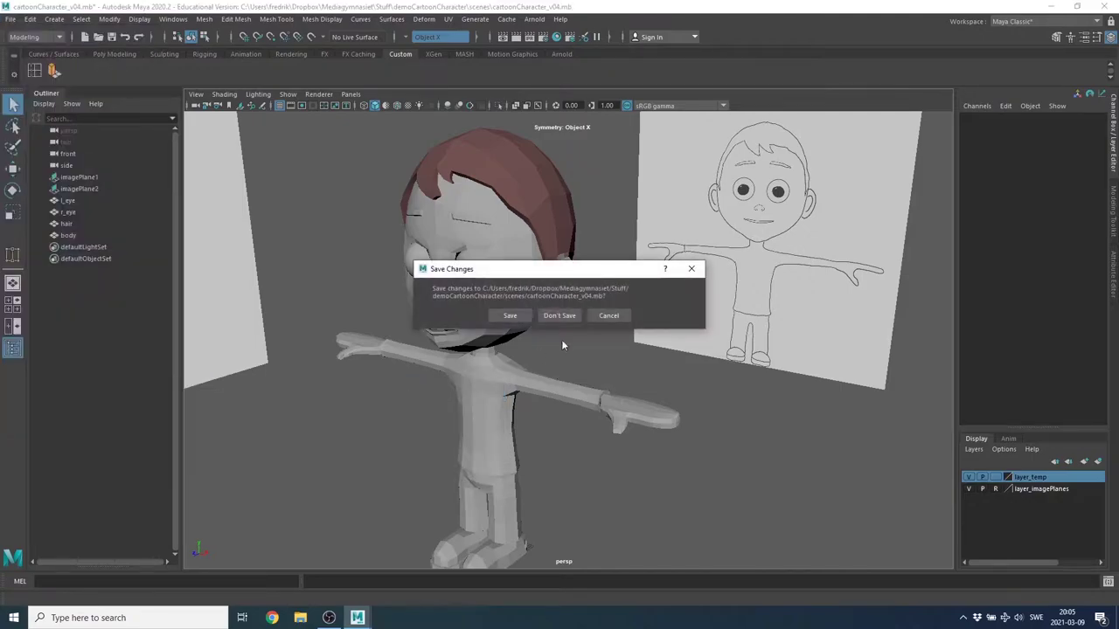
left_click(560, 315)
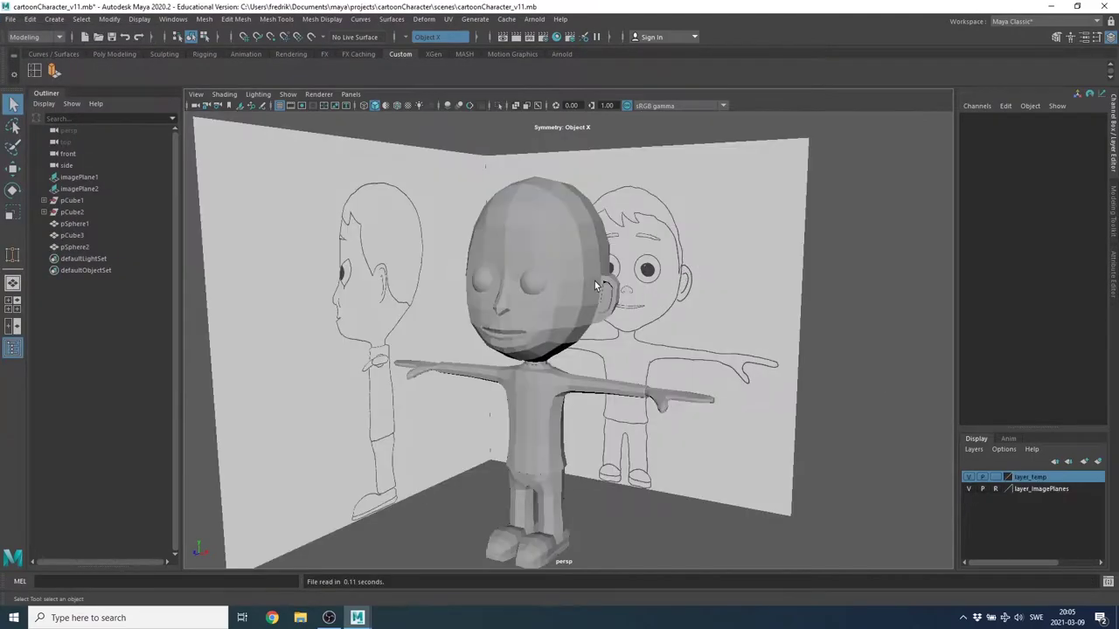
Save the scene as cartoonCharacter_v12.mb in the projects/cartoonCharacter/scenes folder.
left_click(9, 19)
left_click(52, 78)
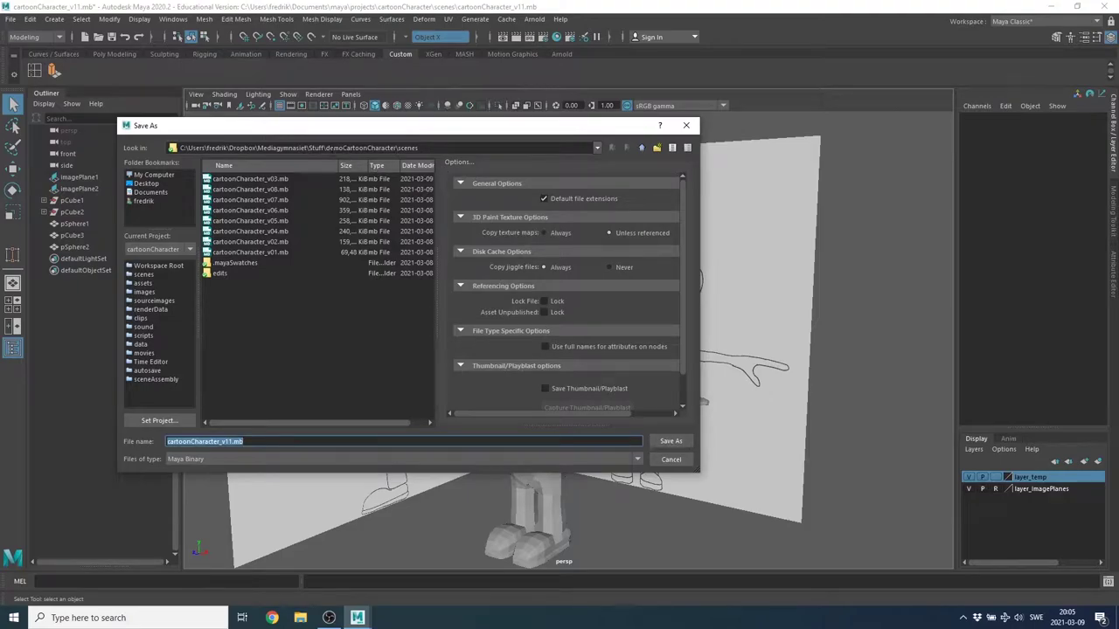
left_click(153, 193)
double_click(229, 179)
double_click(231, 184)
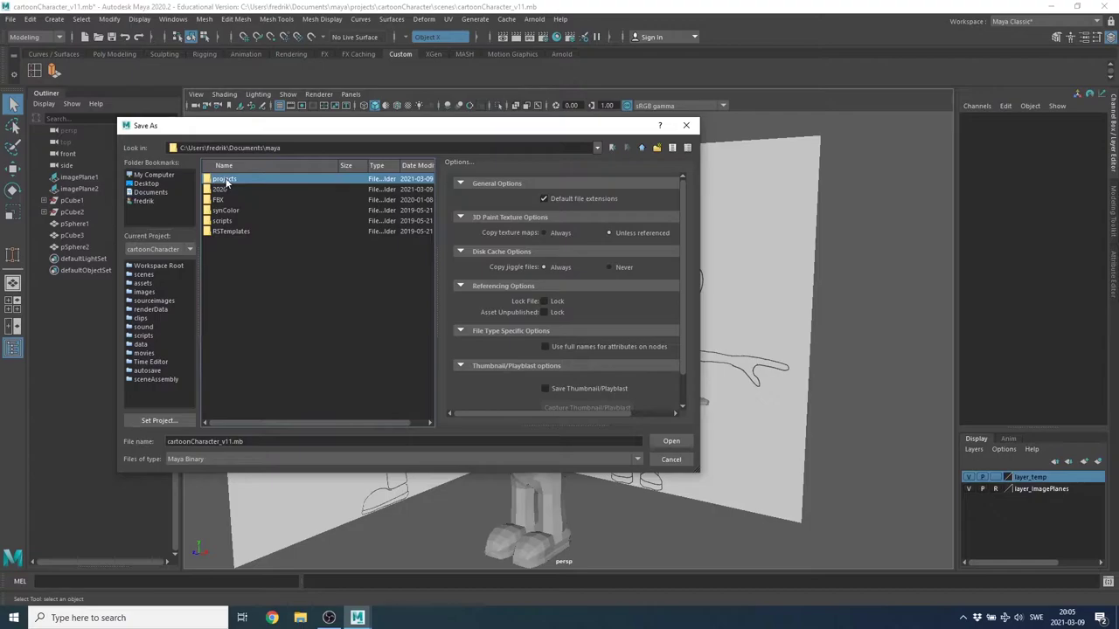
double_click(232, 180)
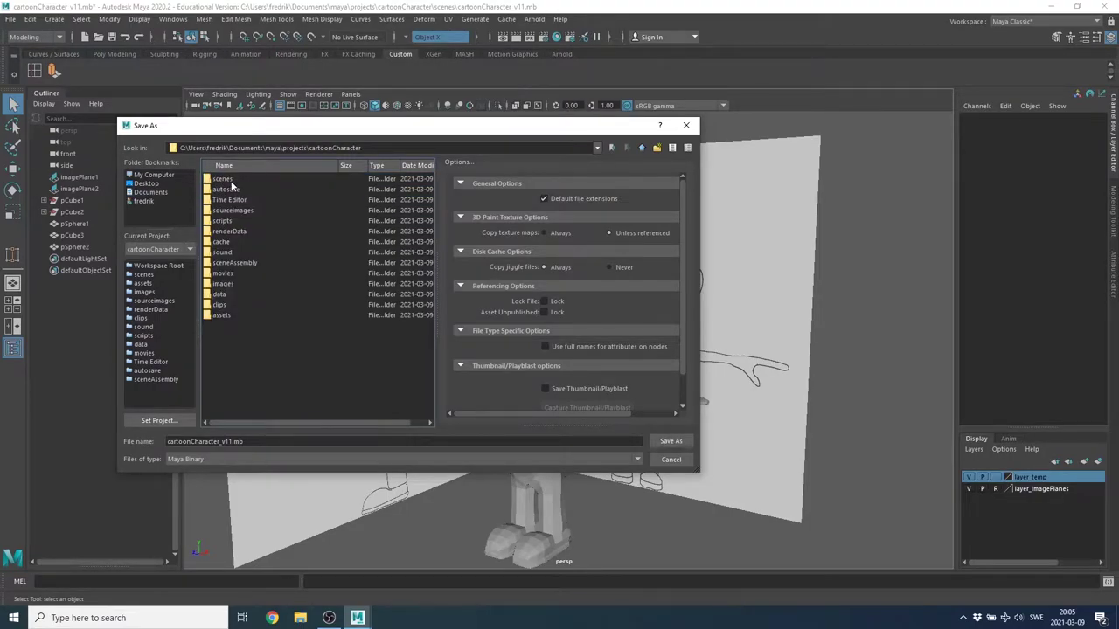
double_click(223, 179)
left_click(269, 180)
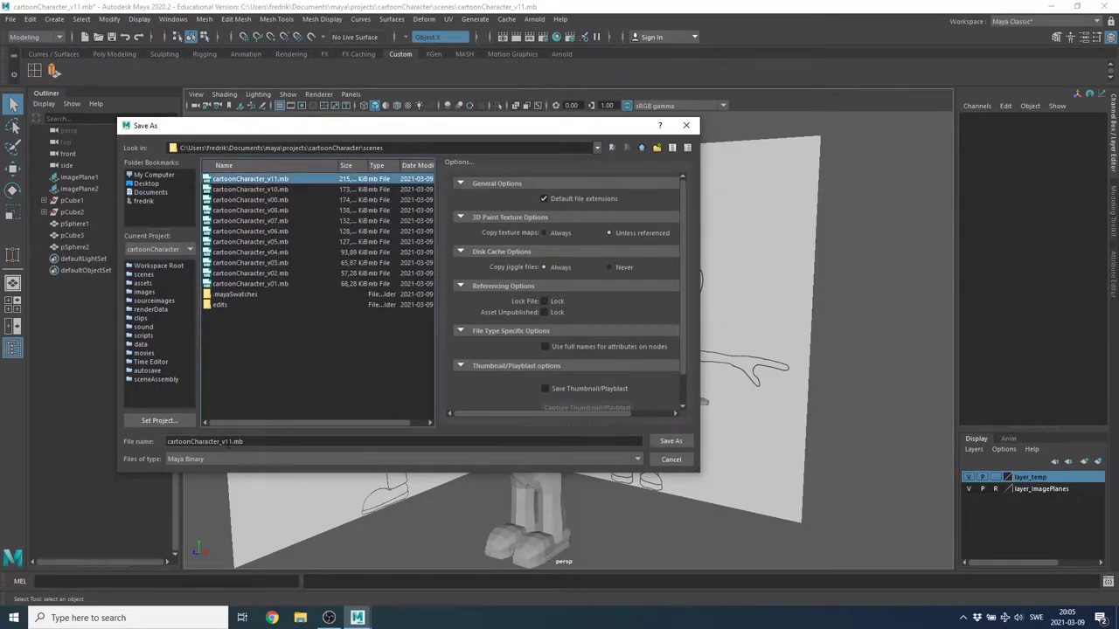
left_click_drag(228, 441, 277, 443)
type("2")
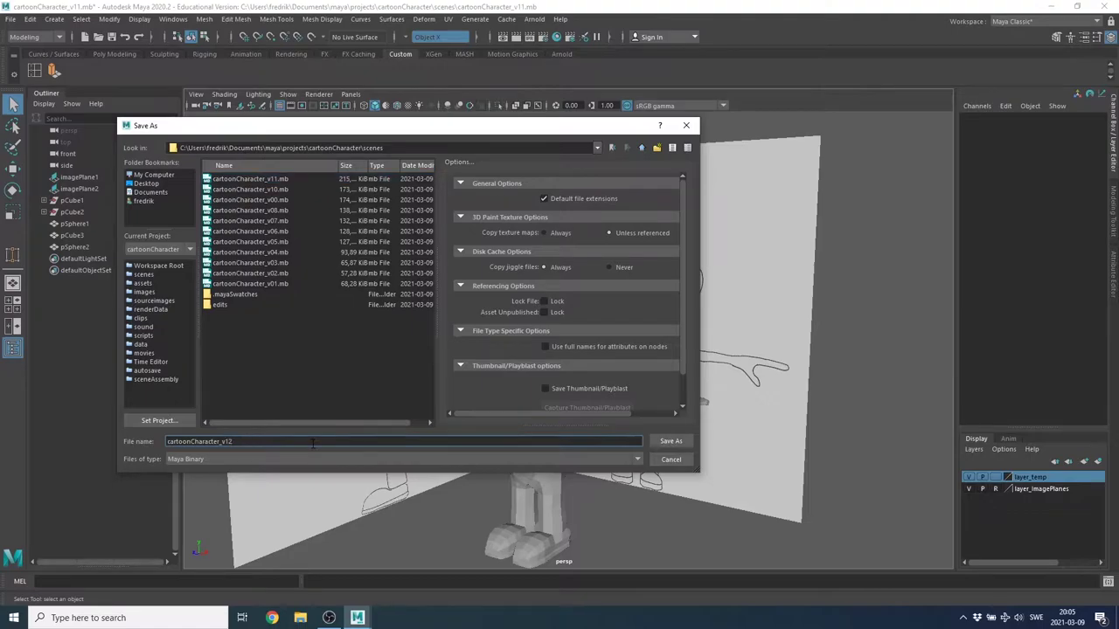
key("Return")
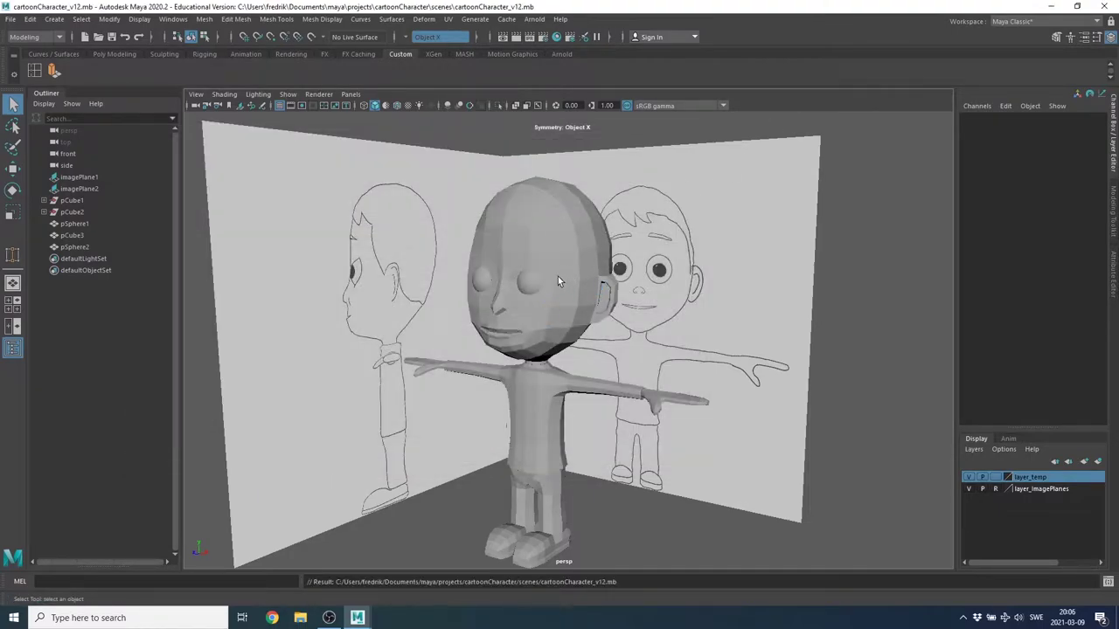
Select the character mesh and show it as wireframe in the maximised front view.
left_click(583, 229)
key("space")
key("space")
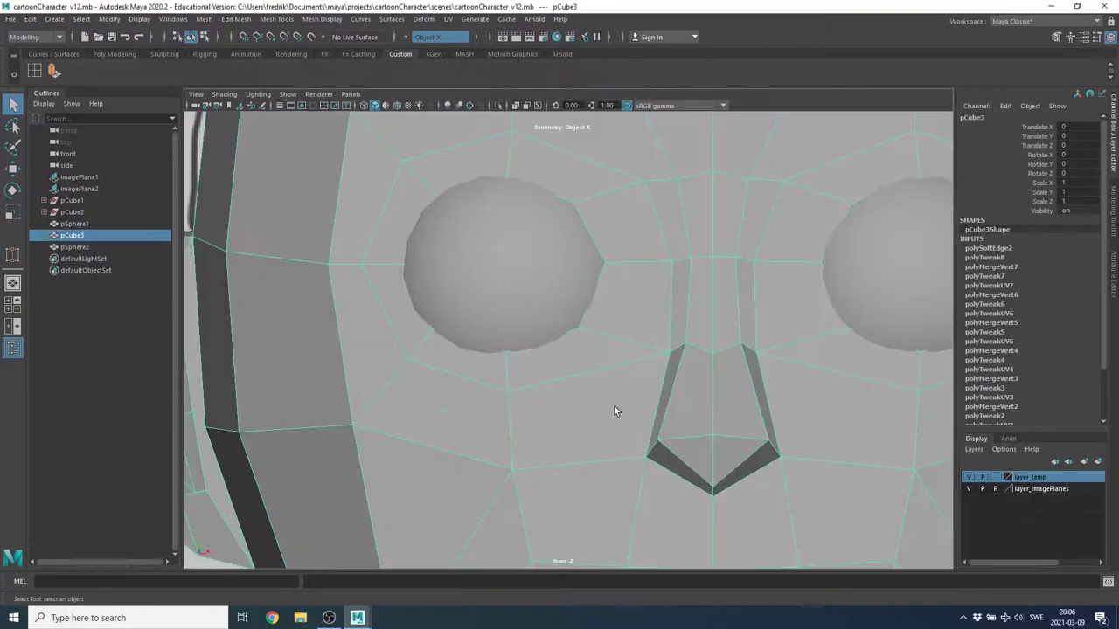
scroll(614, 406, "down", 3)
scroll(594, 339, "down", 2)
scroll(499, 294, "down", 2)
scroll(451, 288, "down", 3)
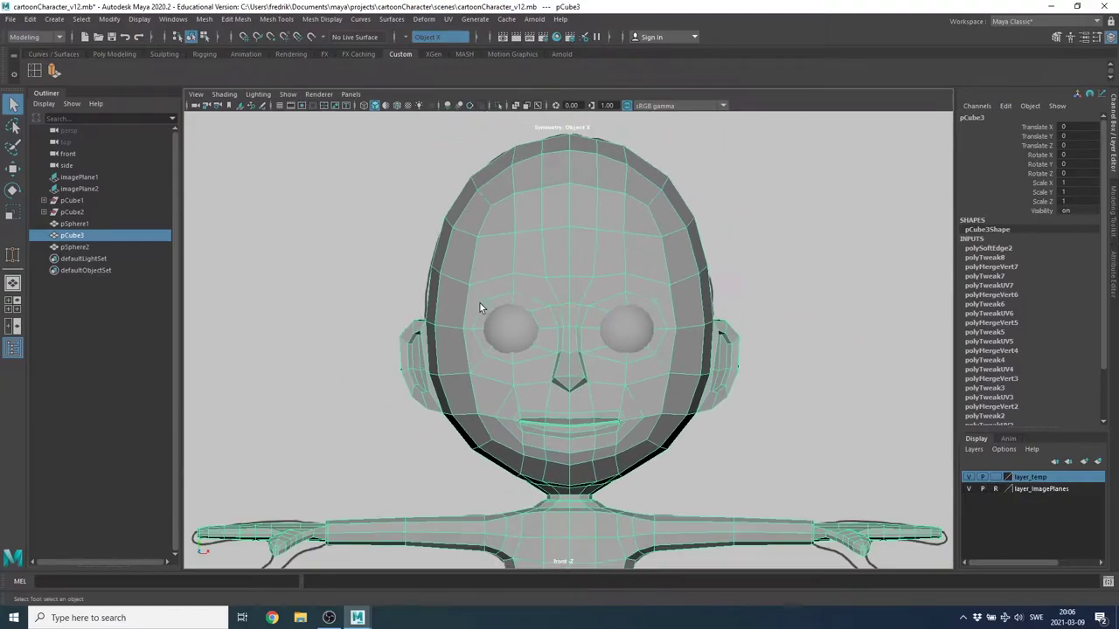
scroll(450, 309, "down", 1)
key("4")
scroll(559, 321, "up", 3)
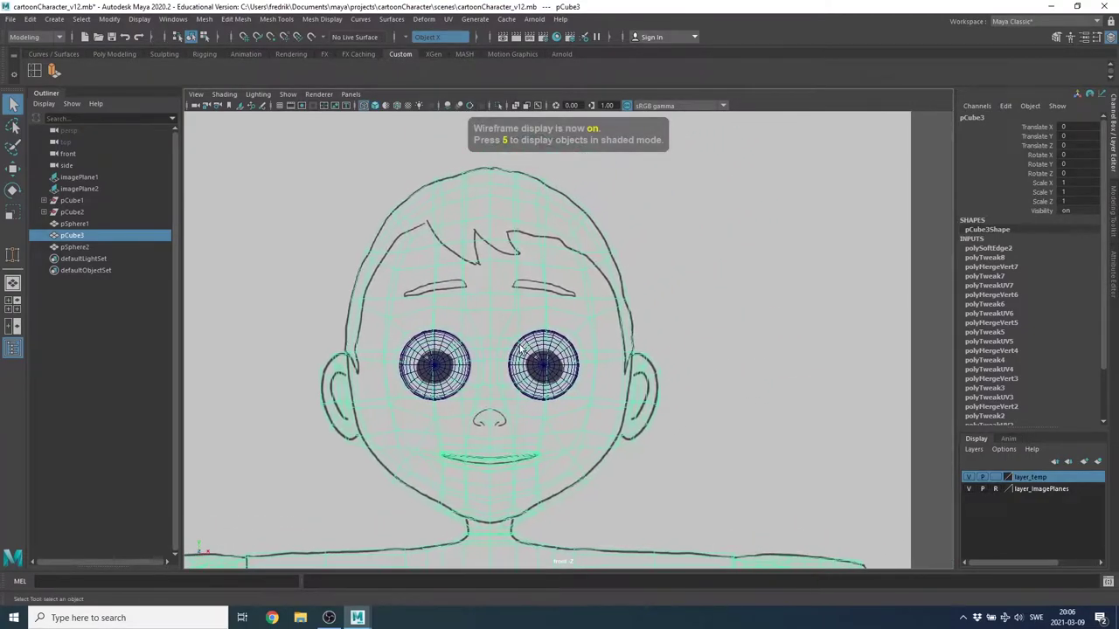
scroll(757, 370, "up", 1)
scroll(503, 253, "up", 1)
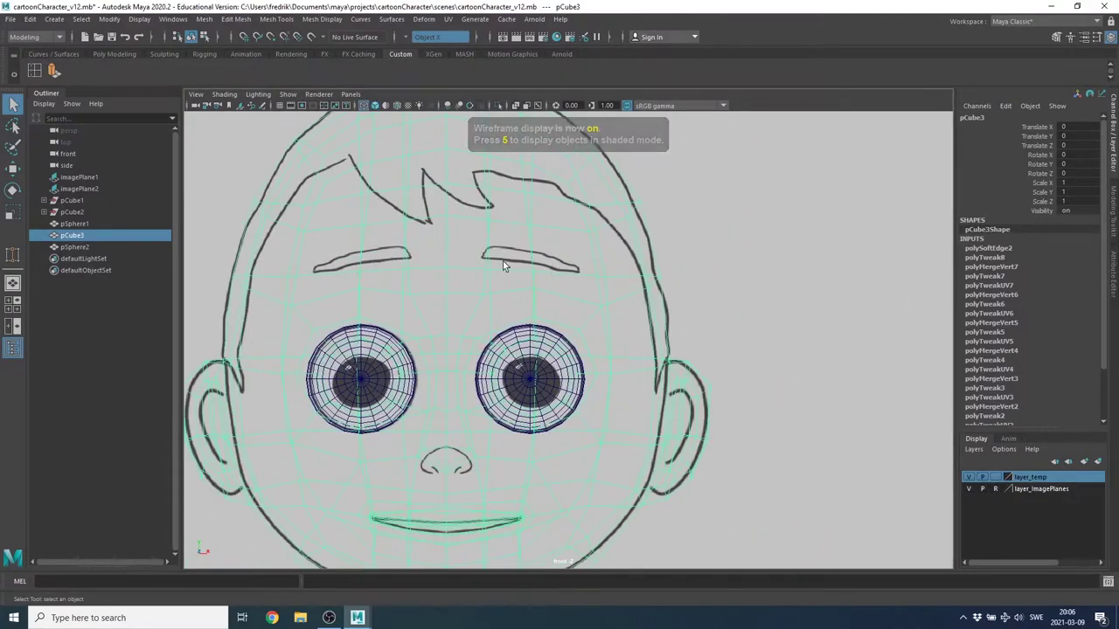
In face mode, select the forehead faces over both eyebrows, then return to perspective.
right_click(511, 245)
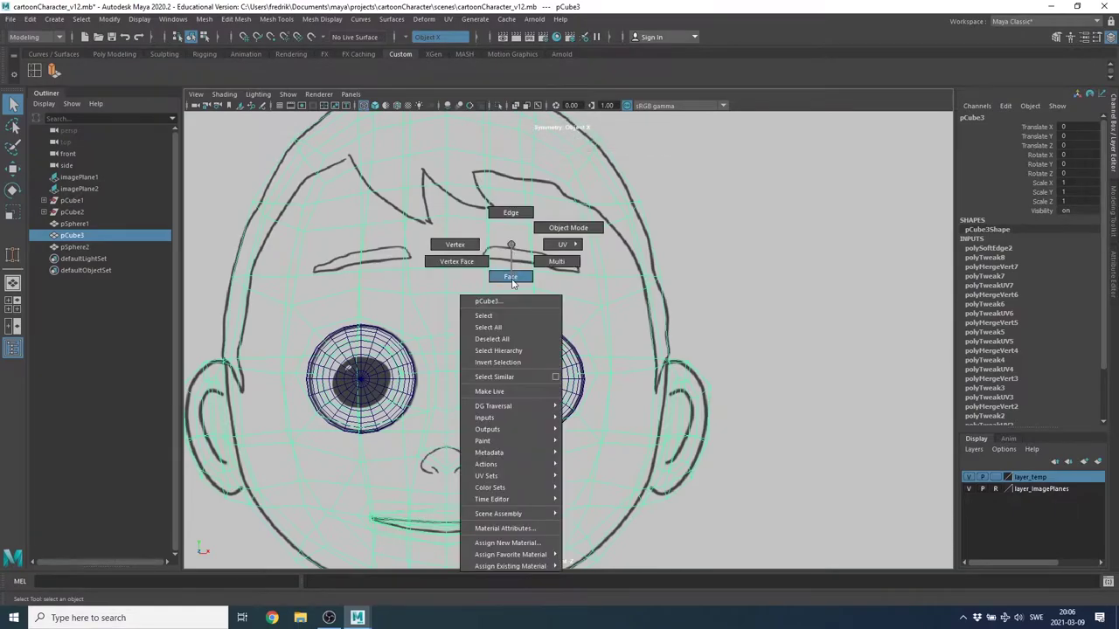
left_click(511, 278)
left_click(510, 260)
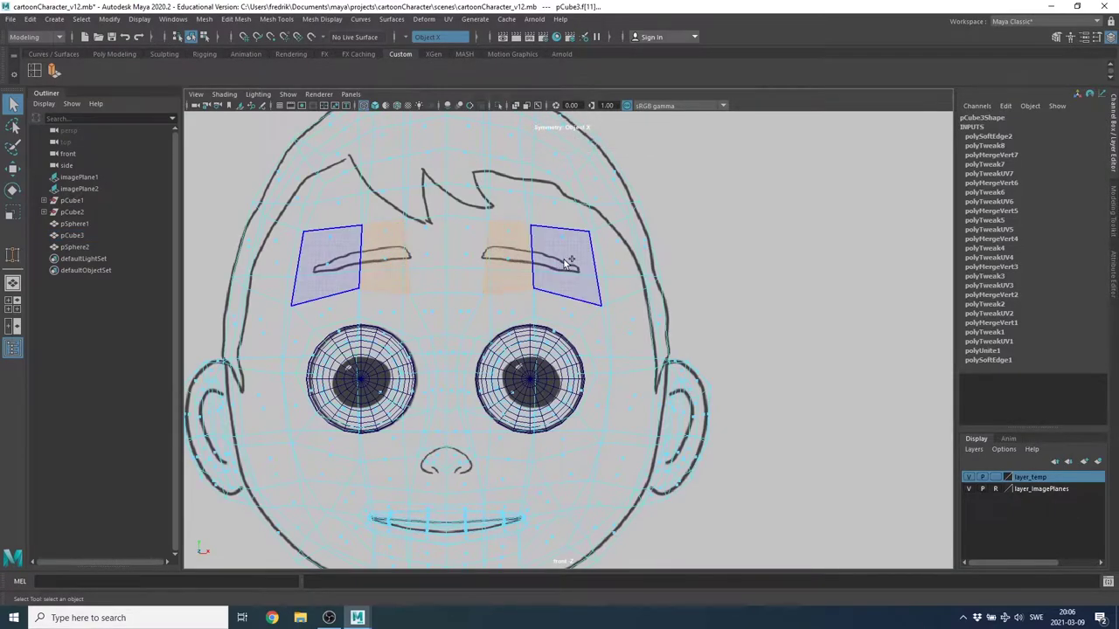
key("space")
key("space")
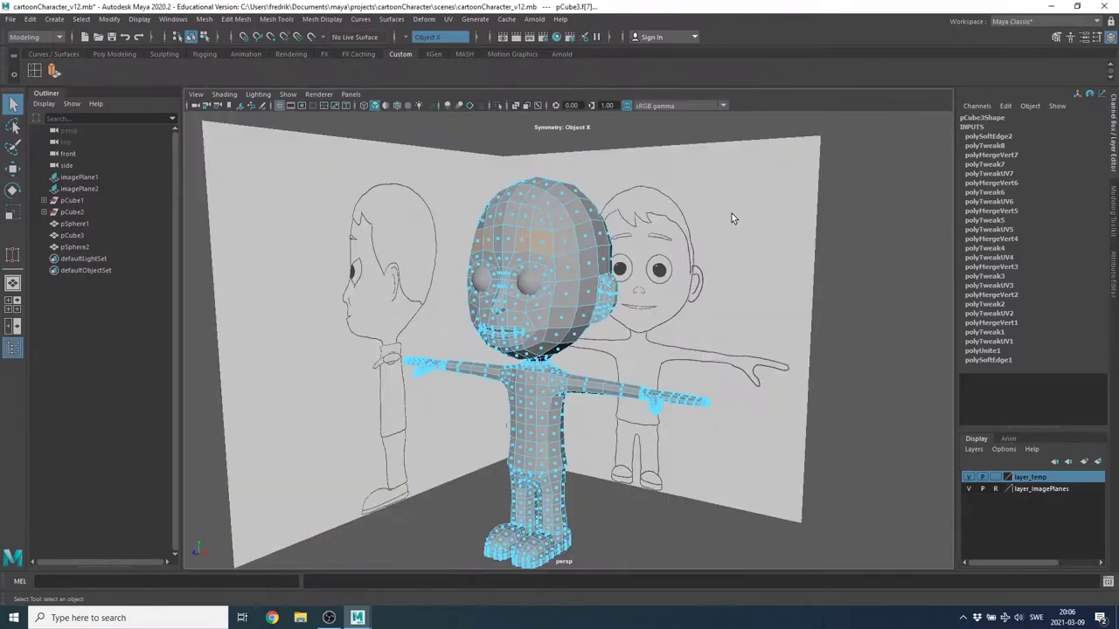
mouse_move(731, 214)
left_mouse_down("alt")
mouse_move(614, 254)
mouse_move(432, 357)
mouse_move(461, 370)
mouse_move(651, 356)
left_mouse_up("alt")
scroll(613, 253, "up", 5)
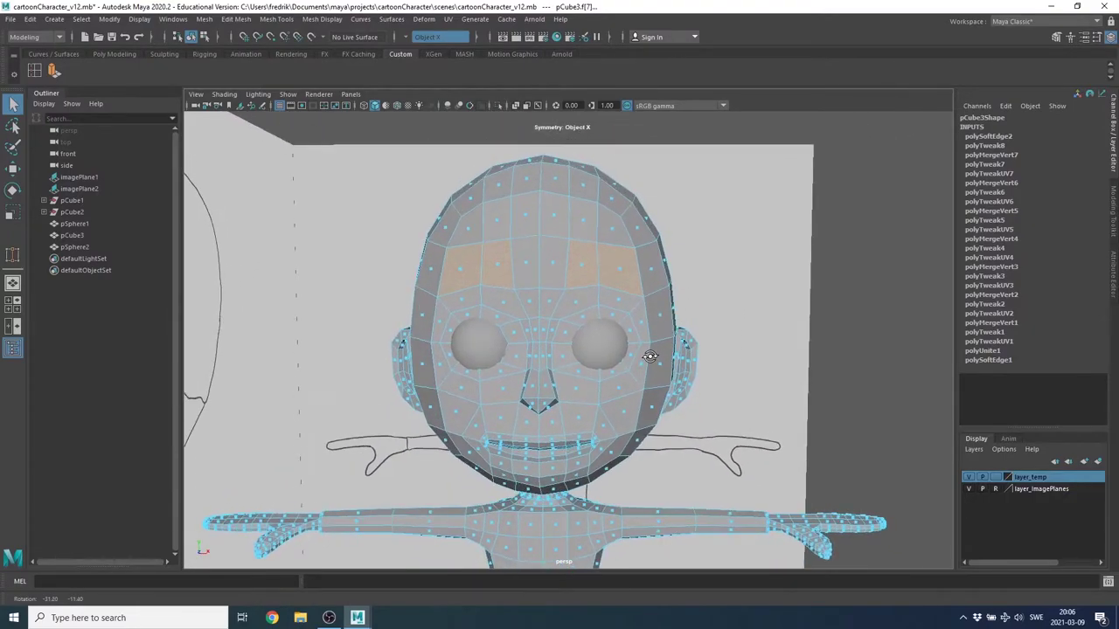
Extrude the eyebrow faces and shrink them inward to a 0.517 local scale.
left_click(55, 71)
scroll(639, 325, "up", 2)
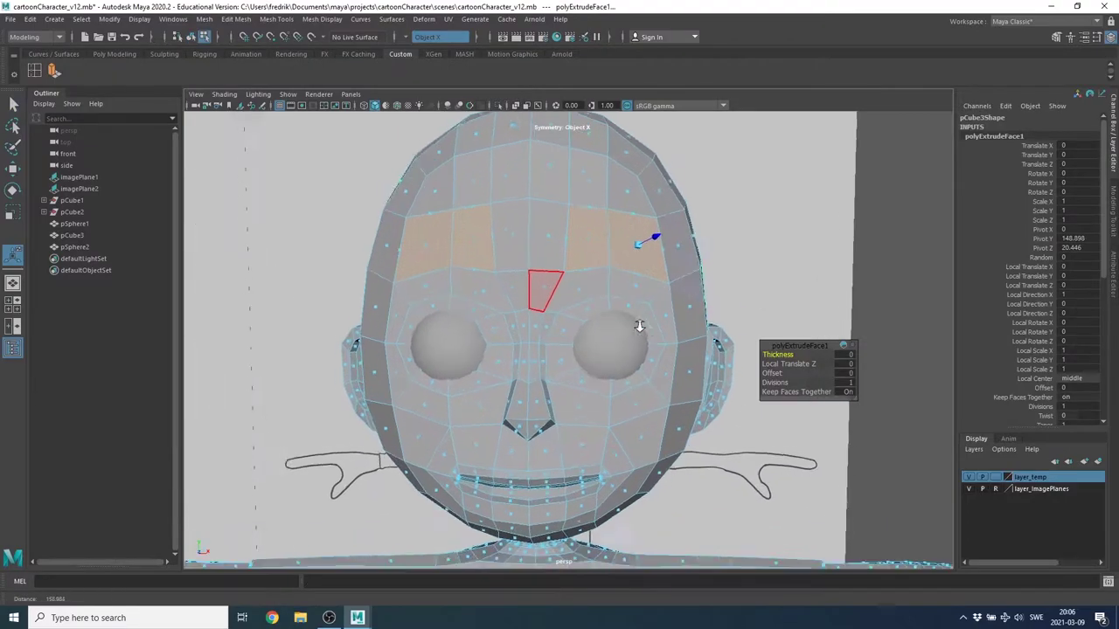
scroll(639, 325, "up", 2)
scroll(676, 317, "up", 2)
left_click_drag(646, 401, 668, 338, "alt")
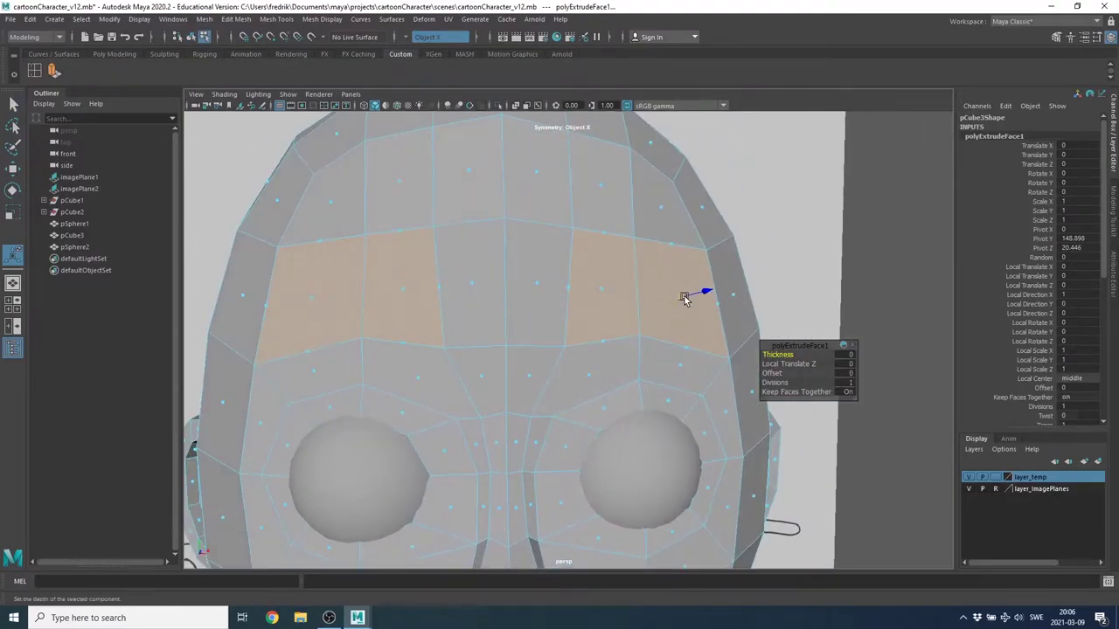
left_click_drag(681, 299, 671, 301)
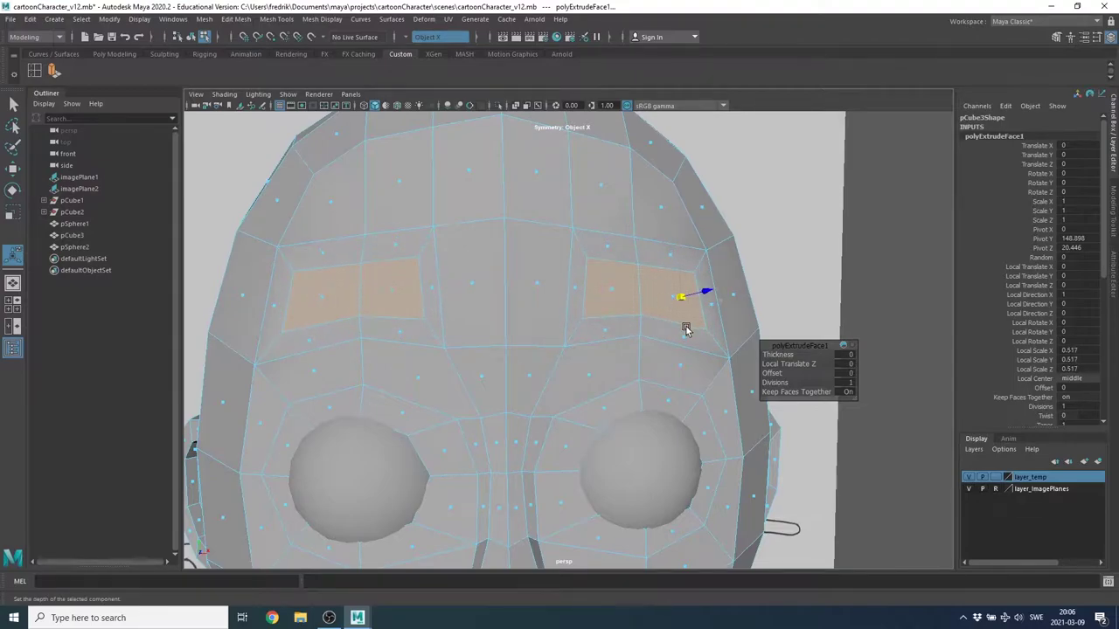
Compare the inset eyebrows against the front drawing, then bring up the component menu in perspective.
key("space")
key("space")
scroll(518, 354, "up", 1)
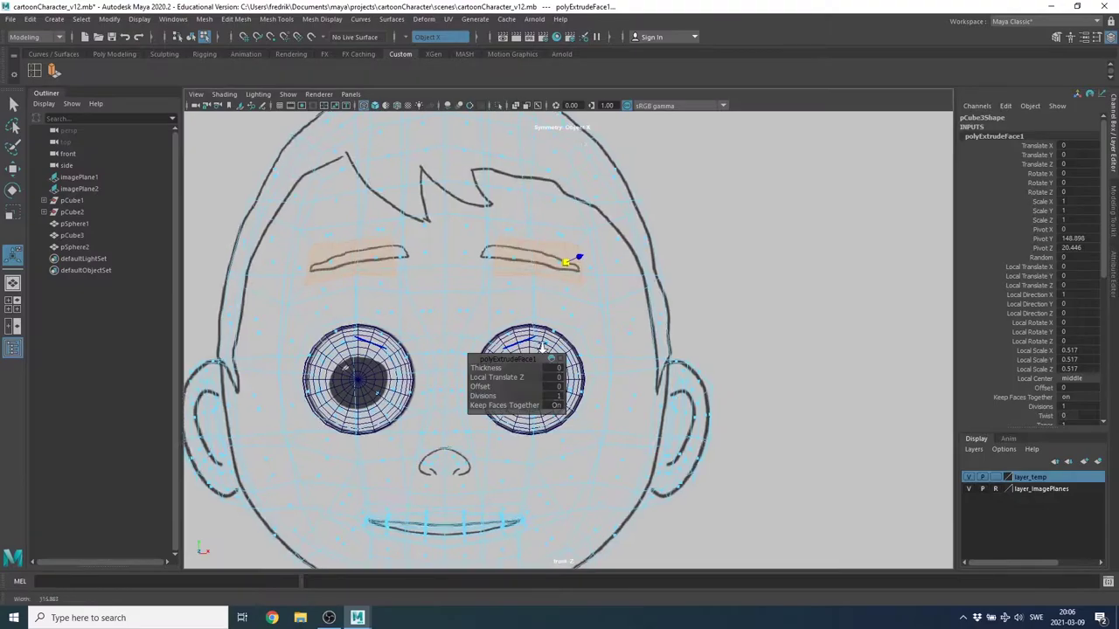
scroll(516, 306, "up", 3)
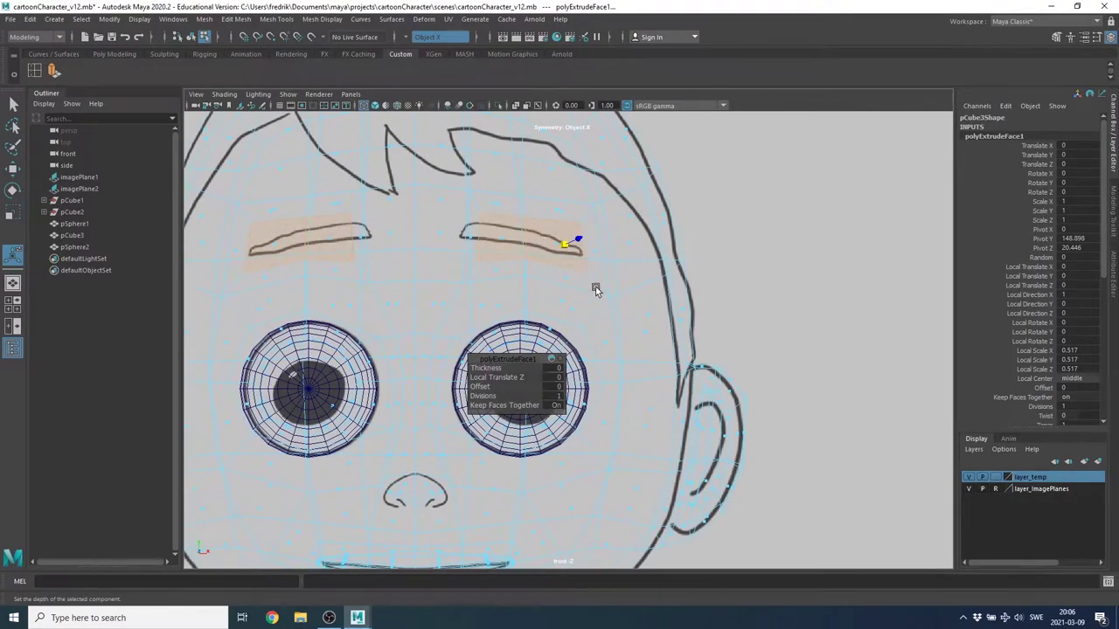
key("space")
key("space")
left_click_drag(717, 225, 715, 232, "alt")
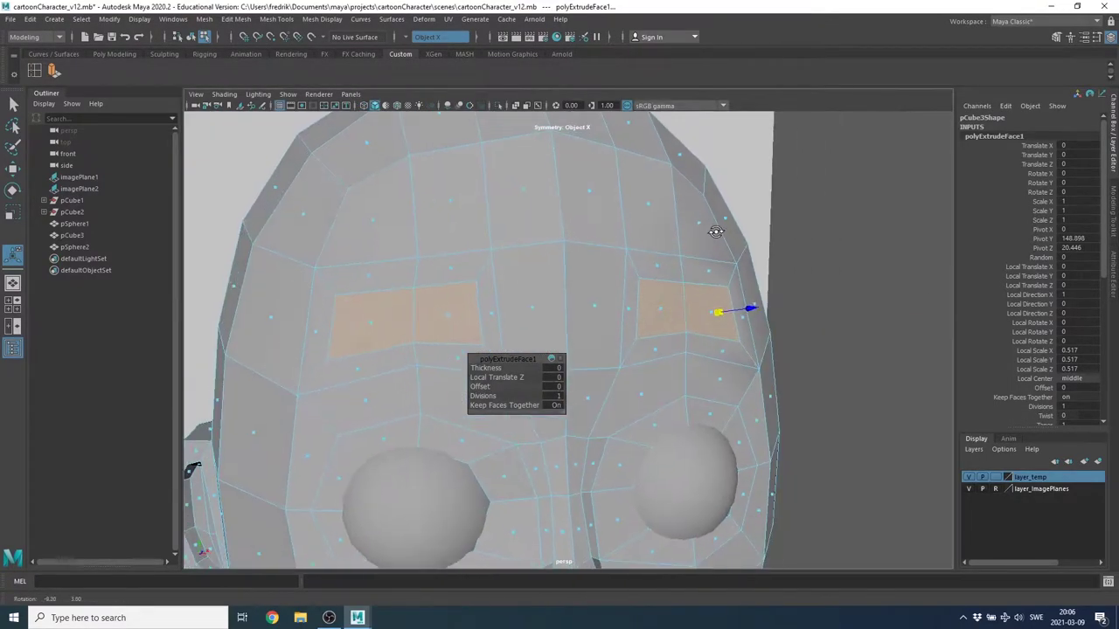
scroll(713, 253, "up", 2)
scroll(706, 292, "up", 2)
scroll(650, 312, "up", 1)
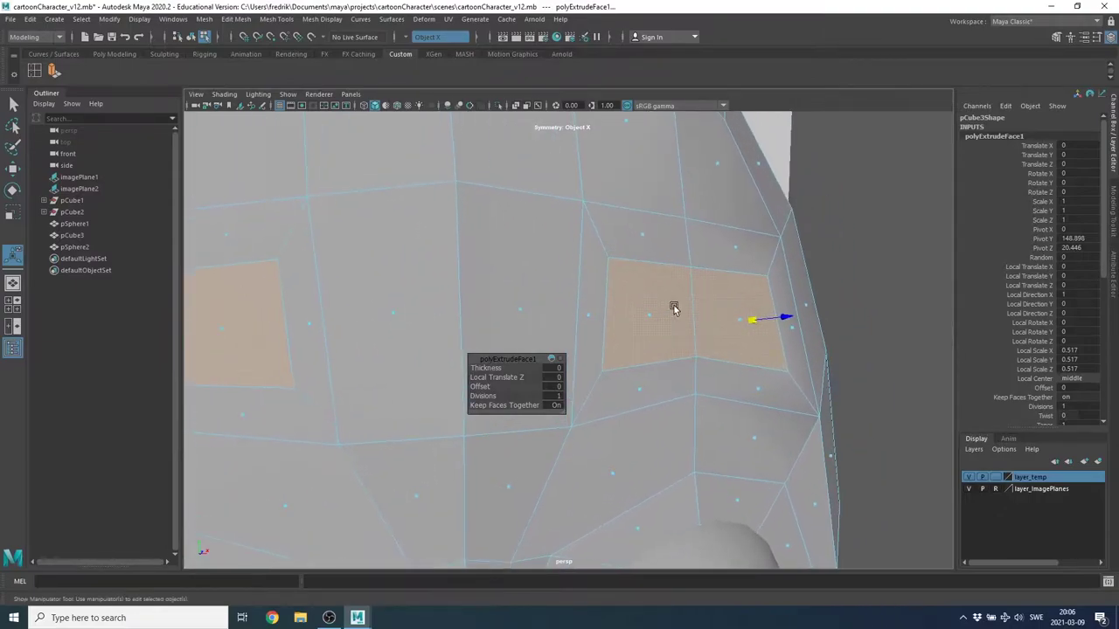
right_click_drag(652, 280, 606, 275)
Switch to vertices and move a forehead vertex to match the reference eyebrow.
left_click(598, 281)
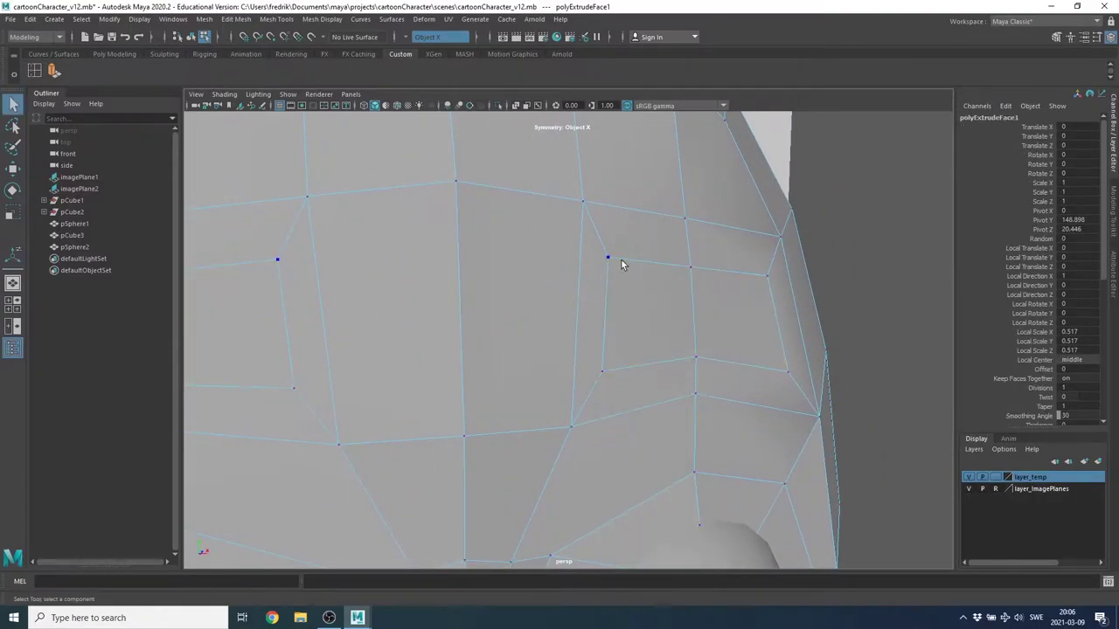
left_click(606, 259)
scroll(656, 313, "down", 2)
key("space")
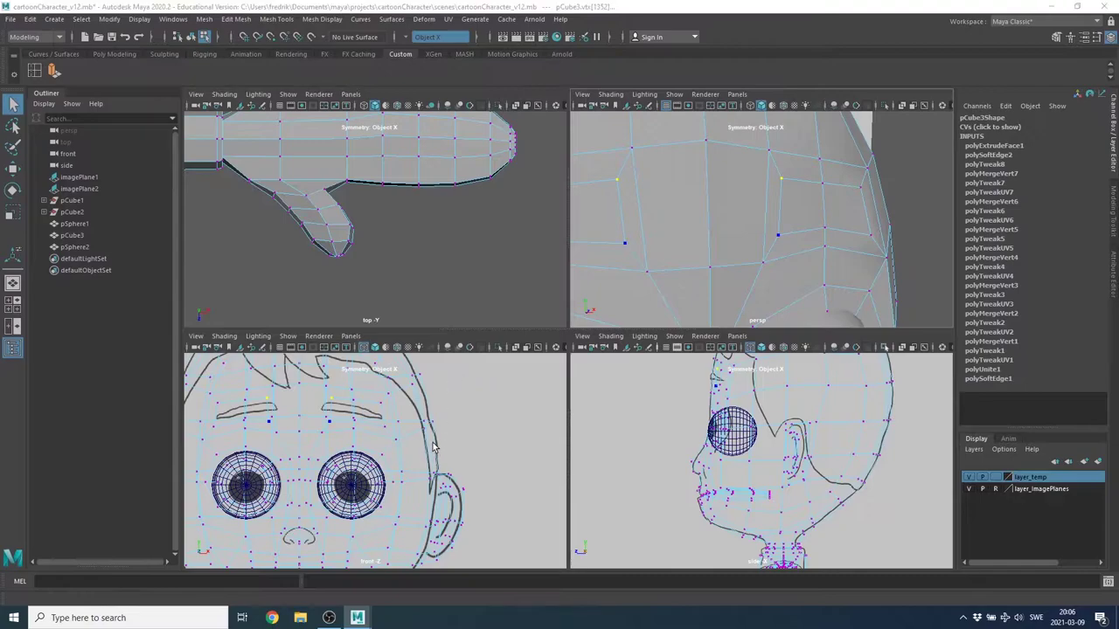
key("space")
key("w")
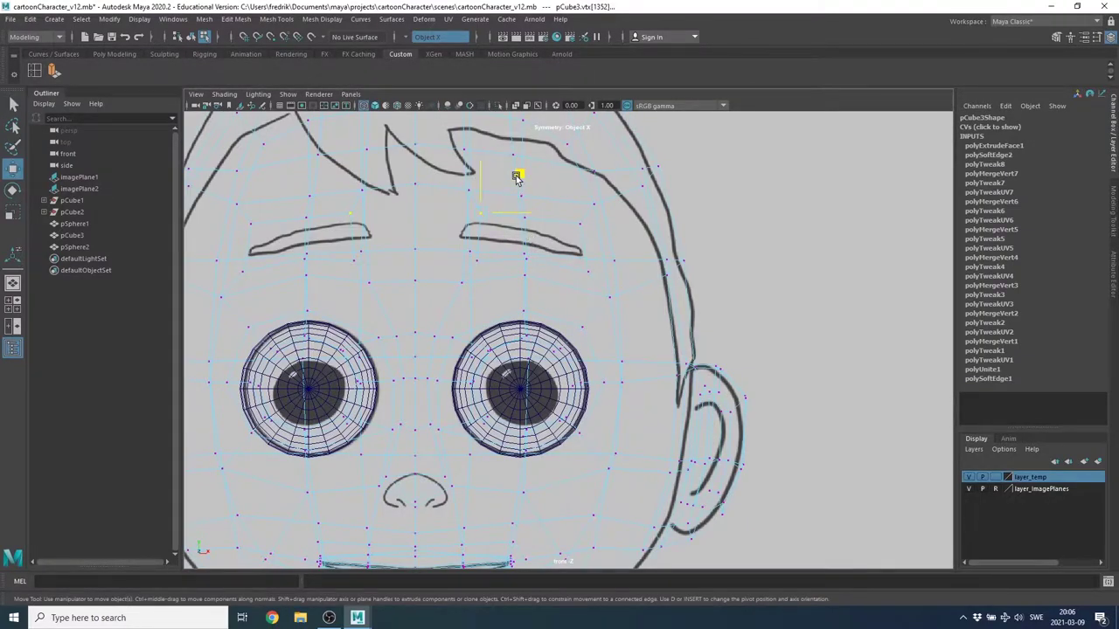
left_click_drag(517, 178, 517, 188)
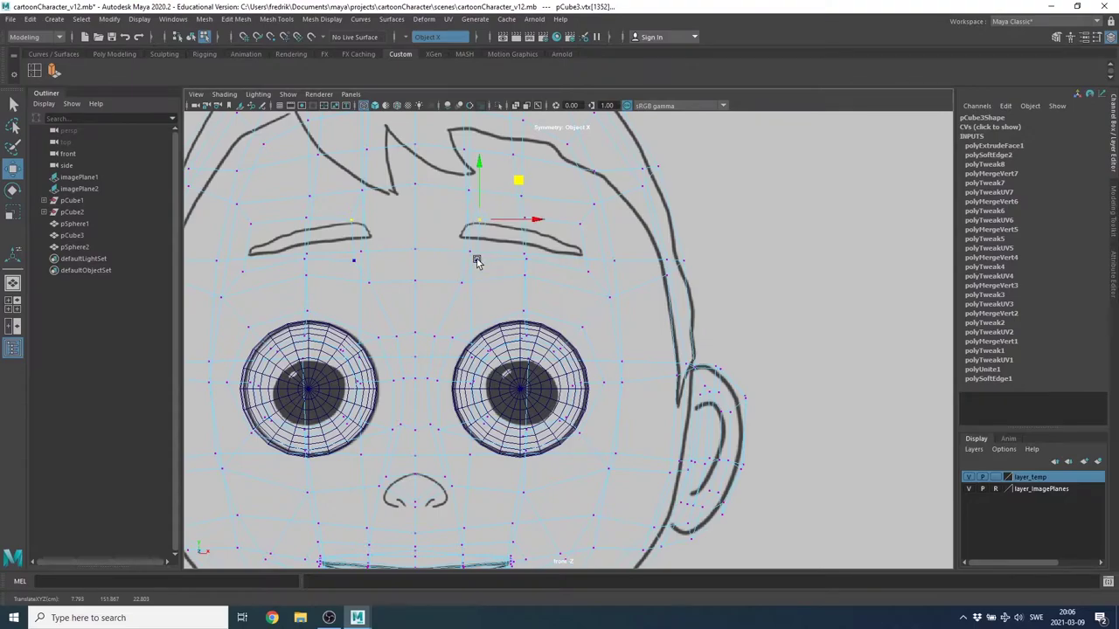
key("space")
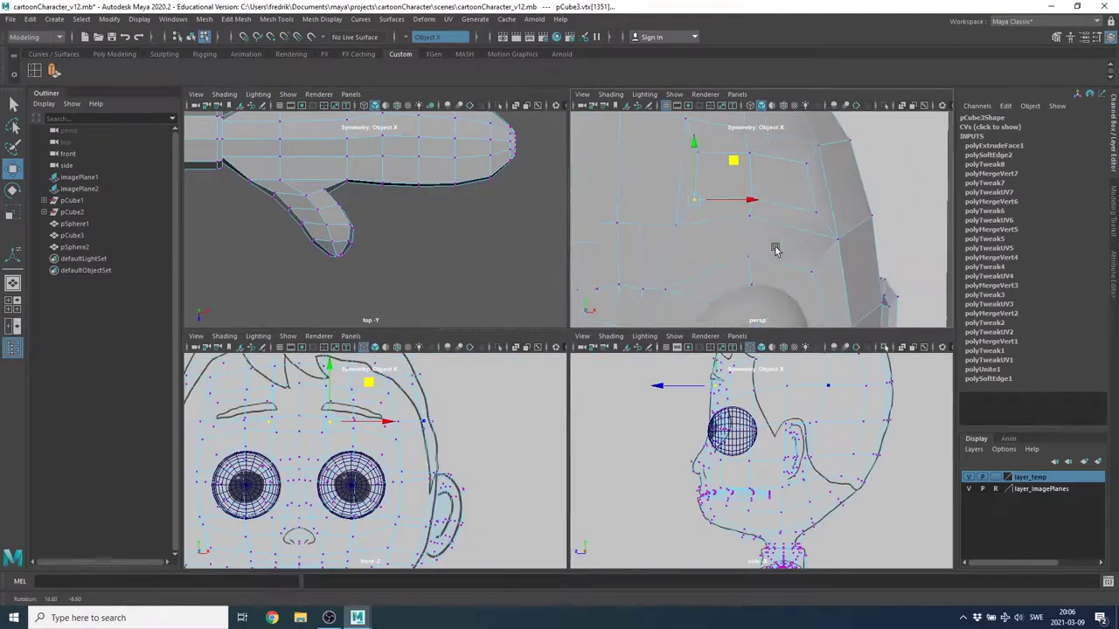
left_click_drag(332, 424, 335, 419)
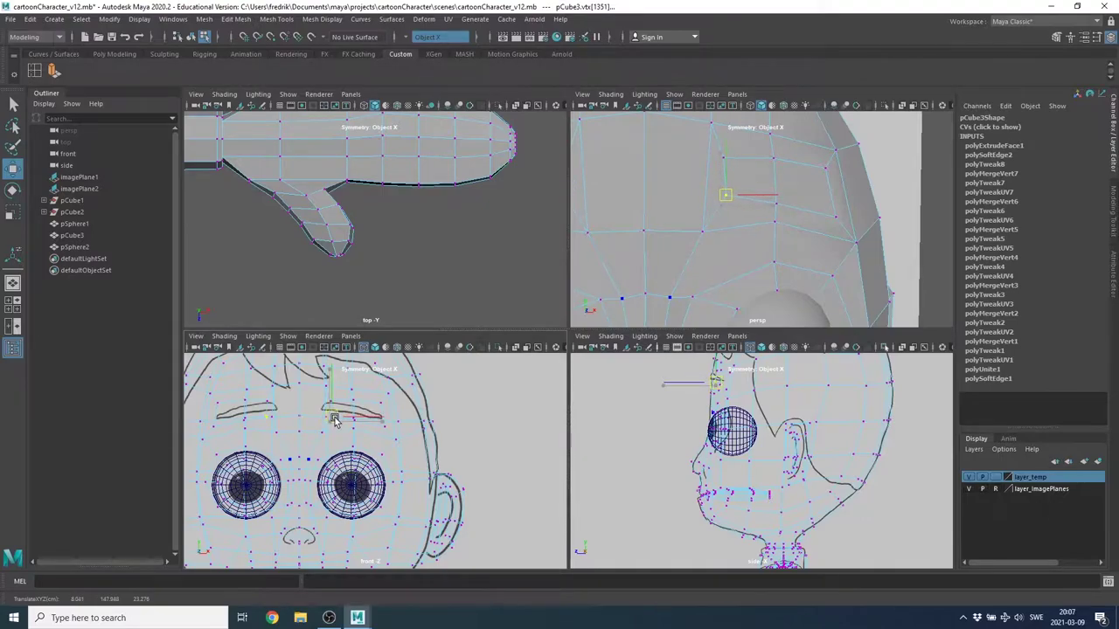
left_click_drag(332, 420, 333, 417)
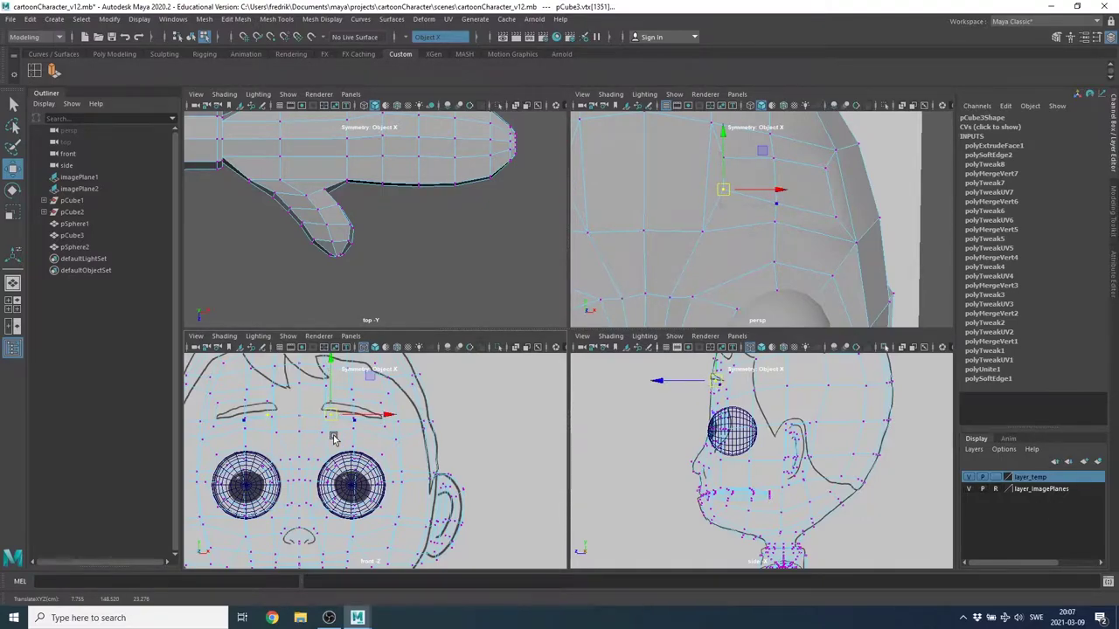
scroll(337, 429, "up", 4)
scroll(367, 454, "down", 2)
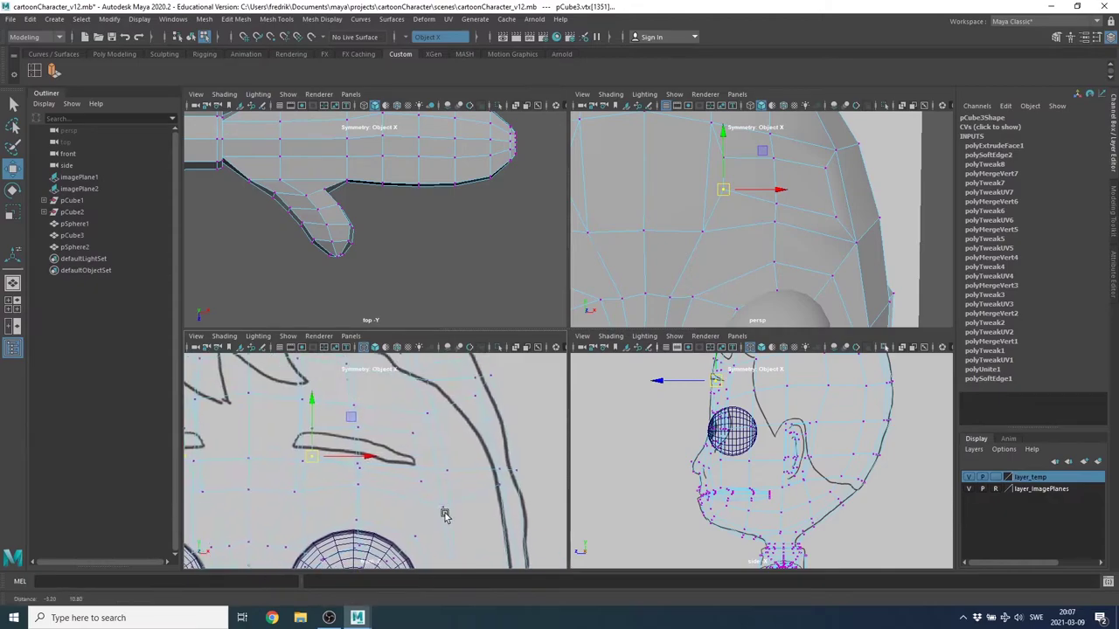
Nudge four more vertices along the eyebrow onto the drawn eyebrow outline.
left_click(781, 165)
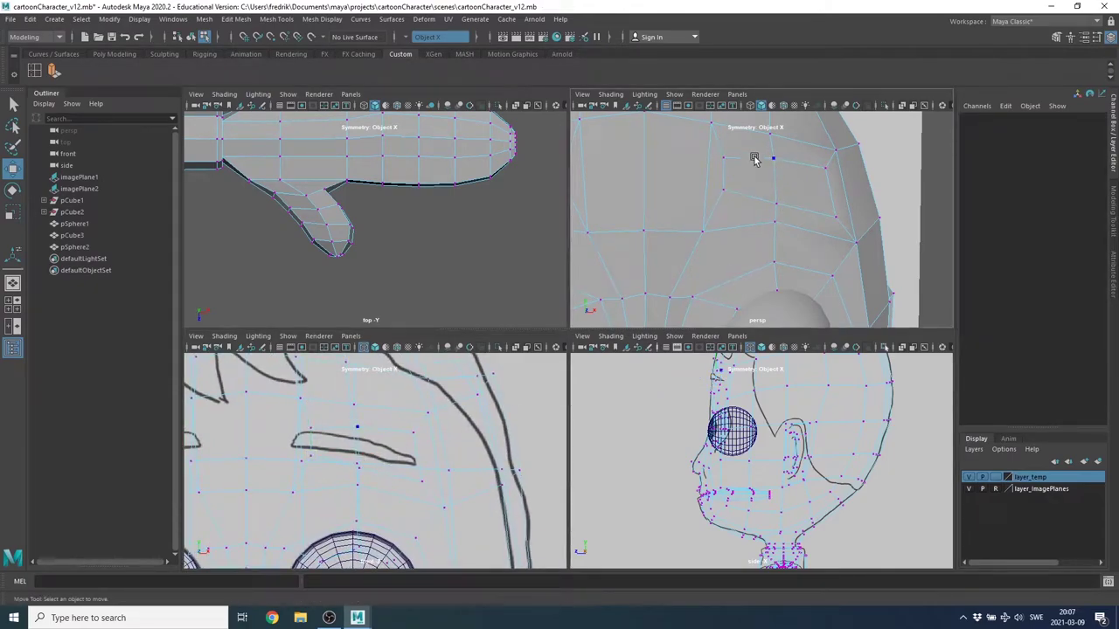
left_click(773, 162)
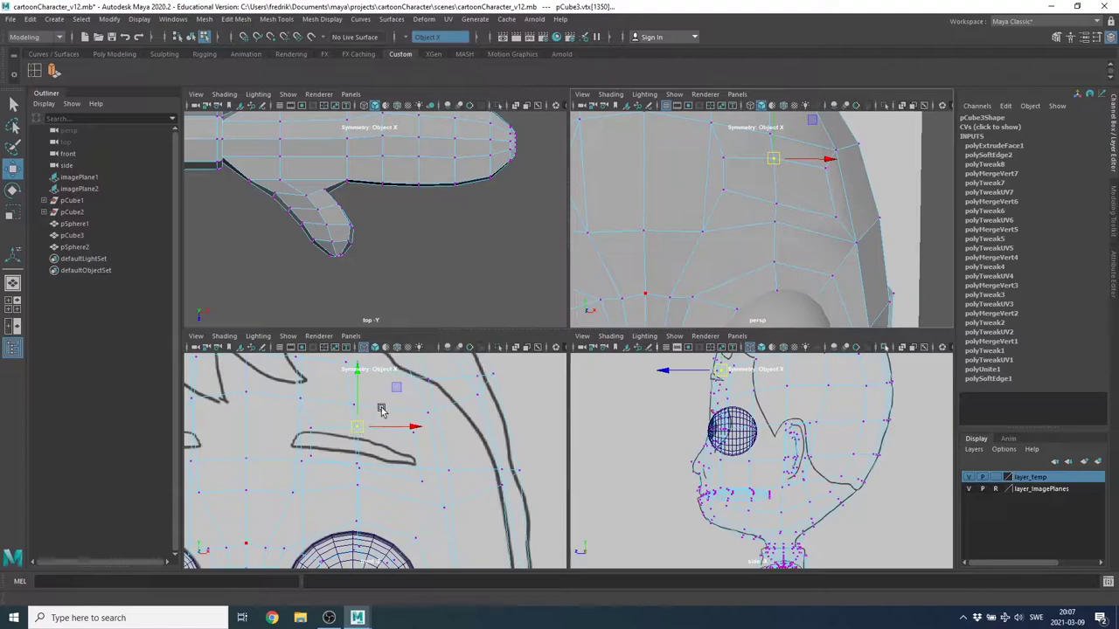
left_click_drag(359, 428, 356, 437)
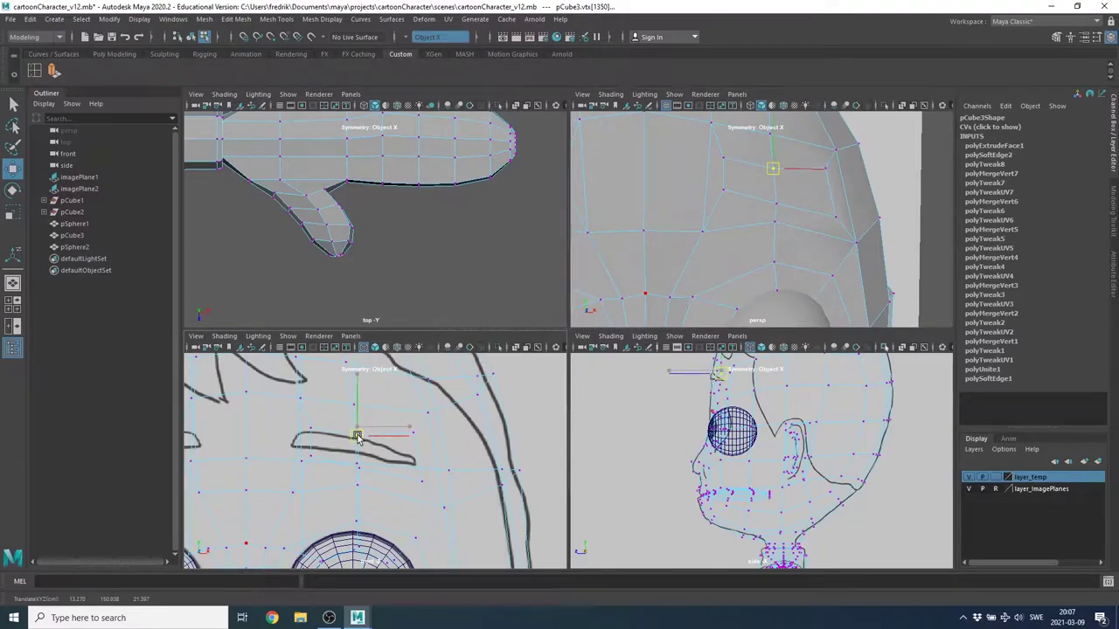
left_click(775, 205)
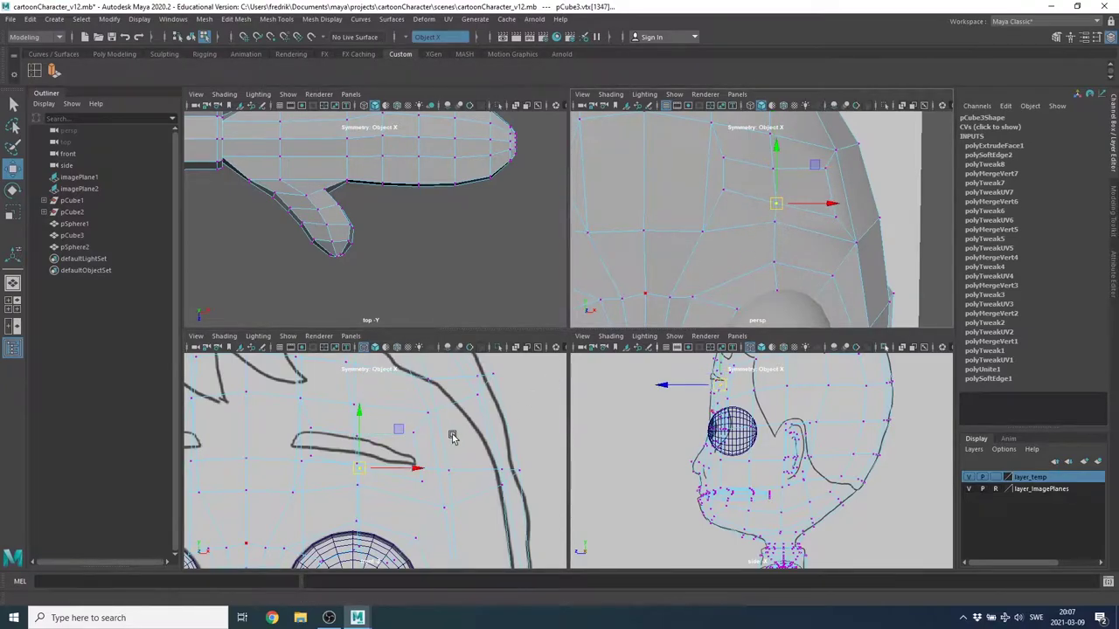
left_click_drag(364, 469, 359, 462)
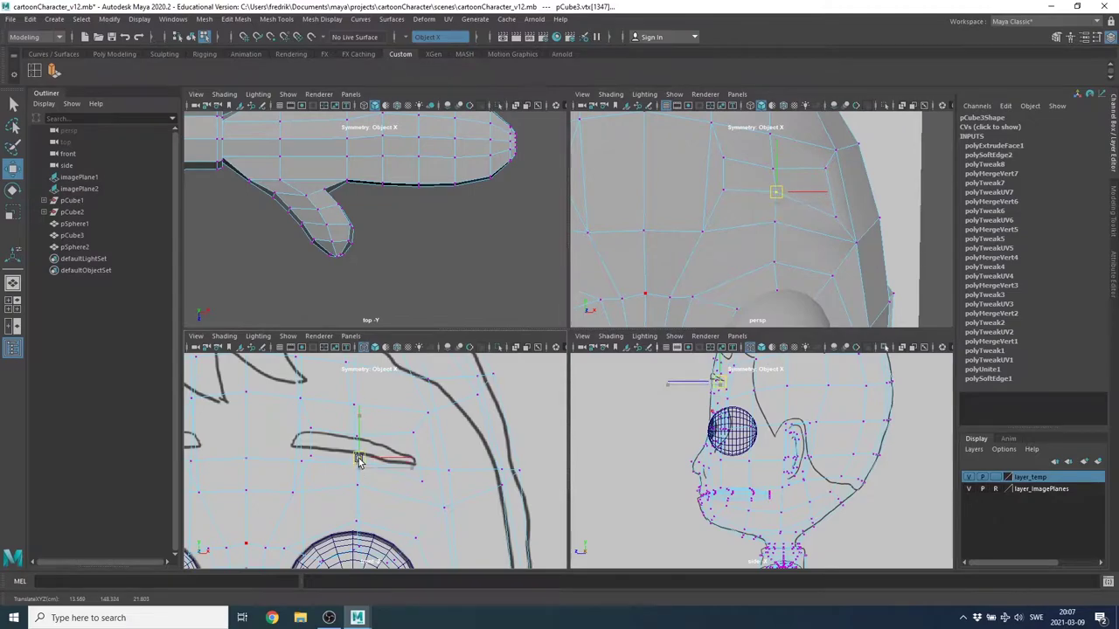
left_click(825, 169)
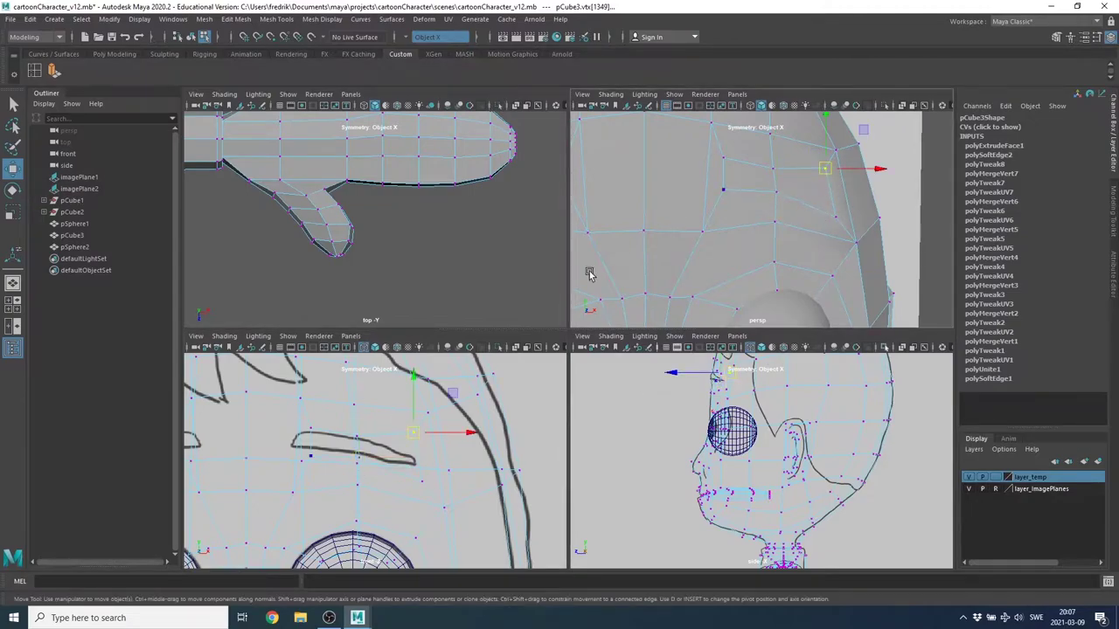
left_click_drag(414, 436, 415, 456)
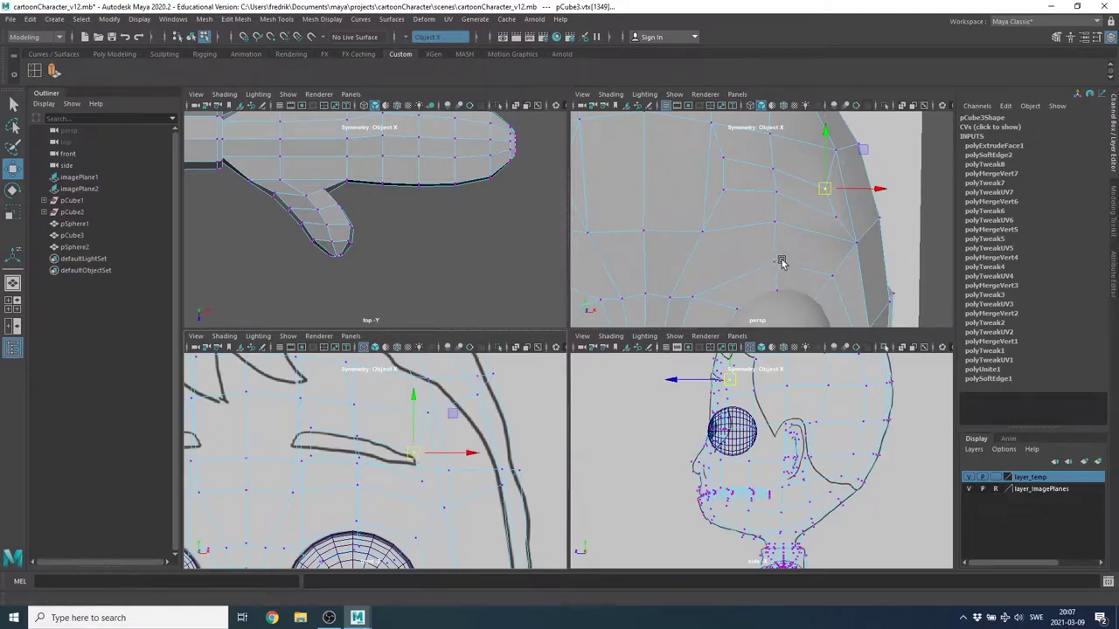
left_click(833, 222)
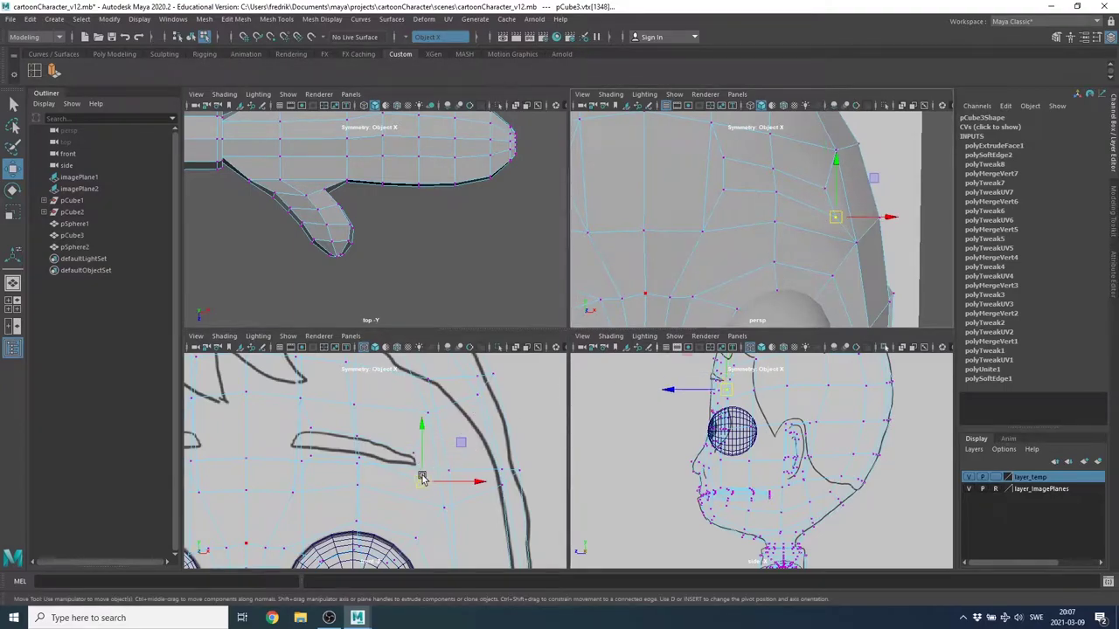
left_click_drag(421, 478, 415, 470)
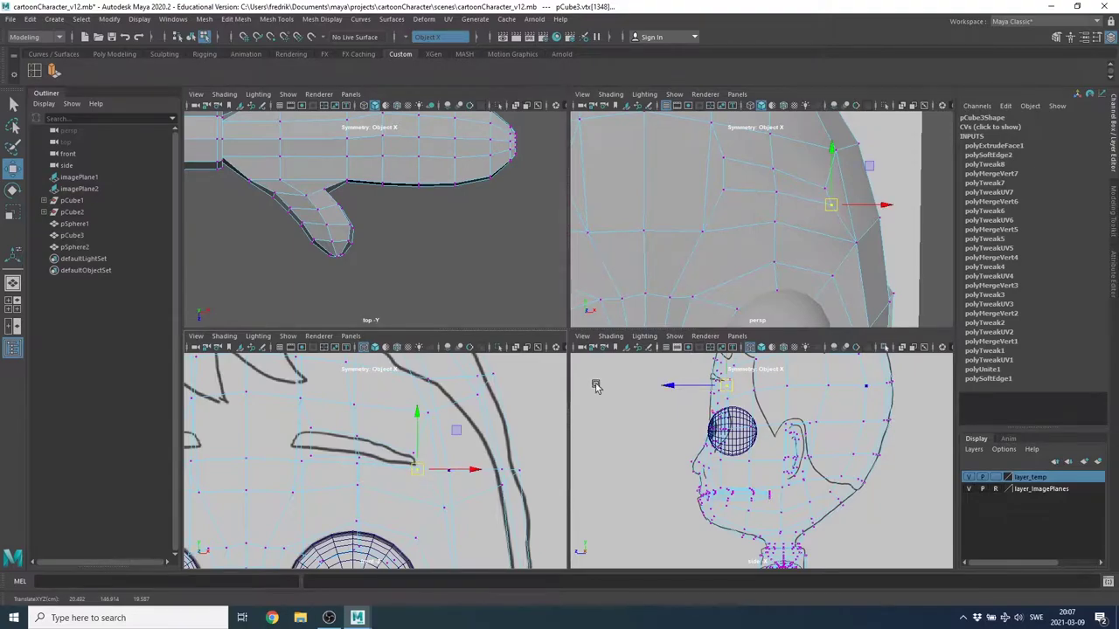
key("space")
Orbit around the head and pick several brow-side vertices on the side of the head.
mouse_move(696, 283)
left_mouse_down("alt")
mouse_move(489, 326)
mouse_move(664, 381)
mouse_move(576, 400)
mouse_move(450, 370)
mouse_move(549, 350)
mouse_move(578, 358)
mouse_move(516, 389)
mouse_move(502, 365)
mouse_move(530, 362)
mouse_move(525, 349)
mouse_move(528, 361)
left_mouse_up("alt")
left_click(448, 369)
mouse_move(429, 282)
left_mouse_down("alt")
mouse_move(474, 288)
mouse_move(494, 251)
mouse_move(445, 247)
mouse_move(530, 275)
mouse_move(522, 268)
left_mouse_up("alt")
left_click(486, 289)
left_click(455, 224)
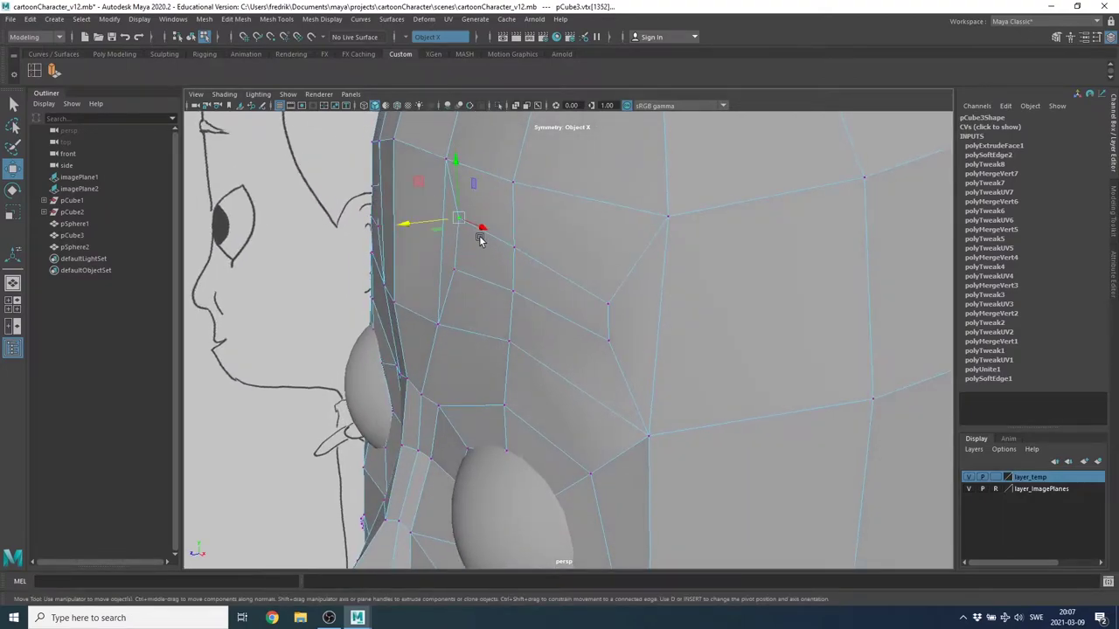
left_click_drag(455, 225, 429, 225, "alt")
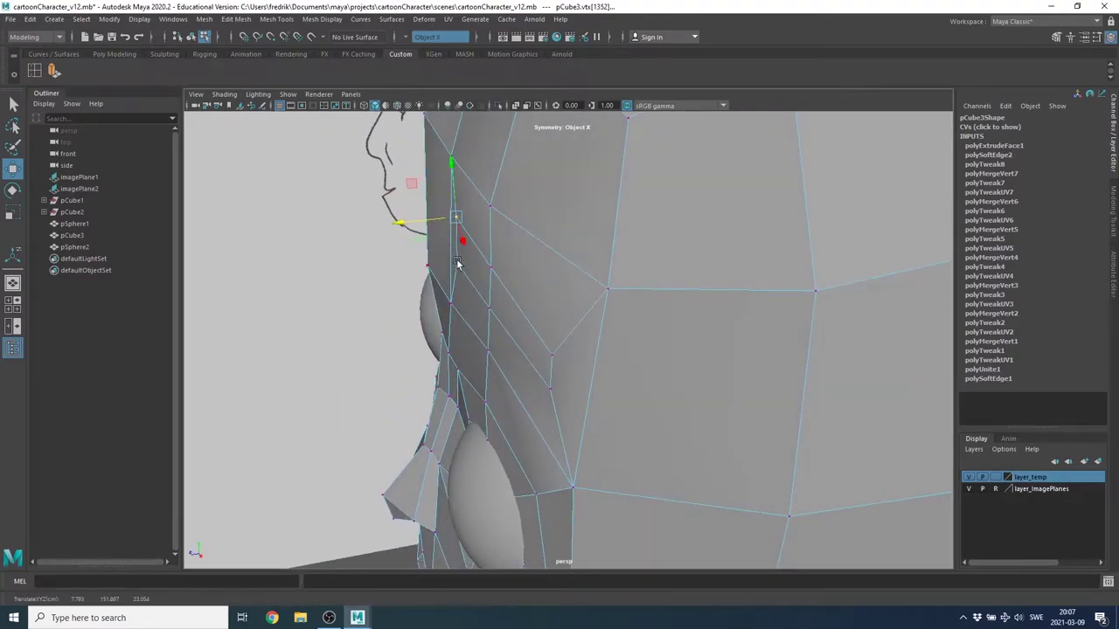
left_click(456, 267)
mouse_move(420, 263)
left_mouse_down("alt")
mouse_move(612, 244)
mouse_move(679, 298)
mouse_move(568, 250)
mouse_move(514, 269)
left_mouse_up("alt")
Return the head to object mode with F8 and face the front of the head.
scroll(524, 262, "down", 5)
key("F8")
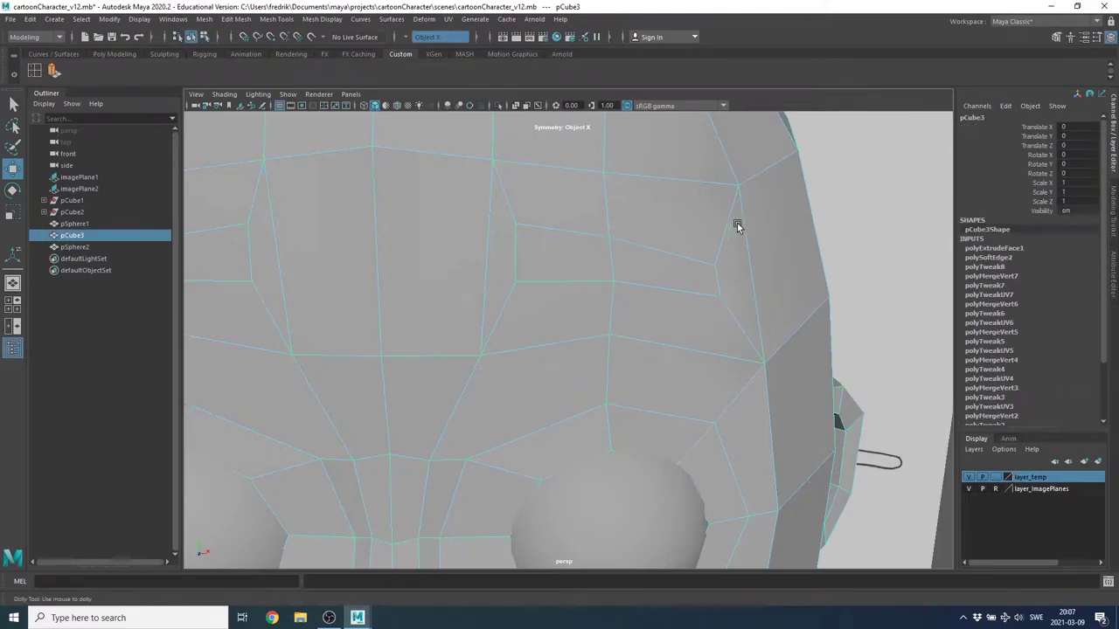
mouse_move(737, 224)
left_mouse_down("alt")
mouse_move(535, 236)
mouse_move(542, 214)
mouse_move(573, 250)
mouse_move(490, 175)
left_mouse_up("alt")
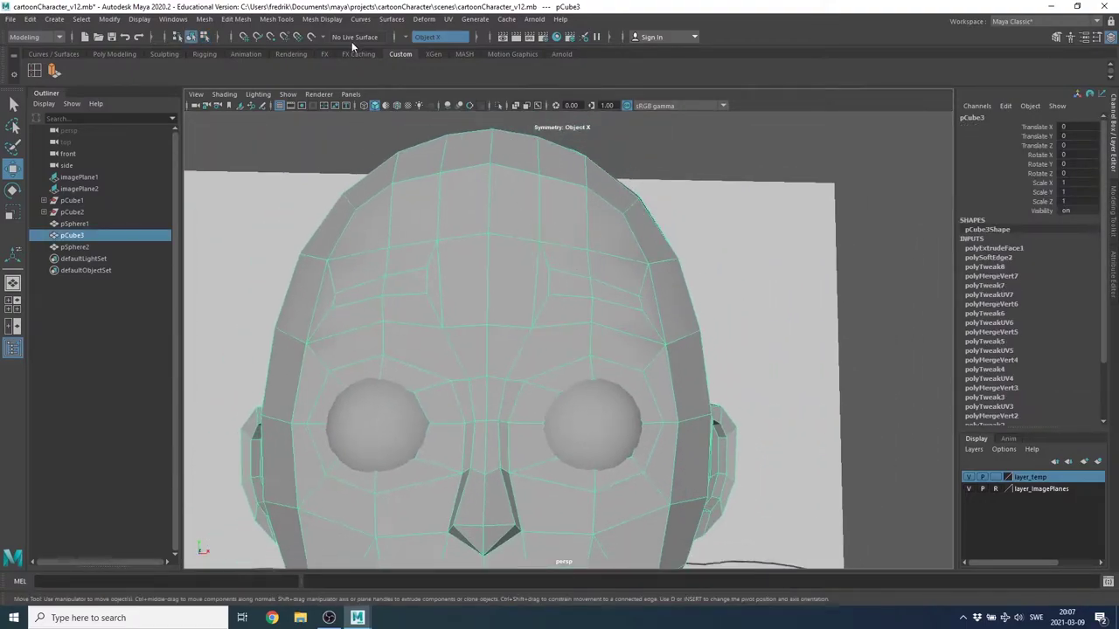
Apply Mesh Display > Soften Edge to the head mesh, then clear the selection.
left_click(328, 20)
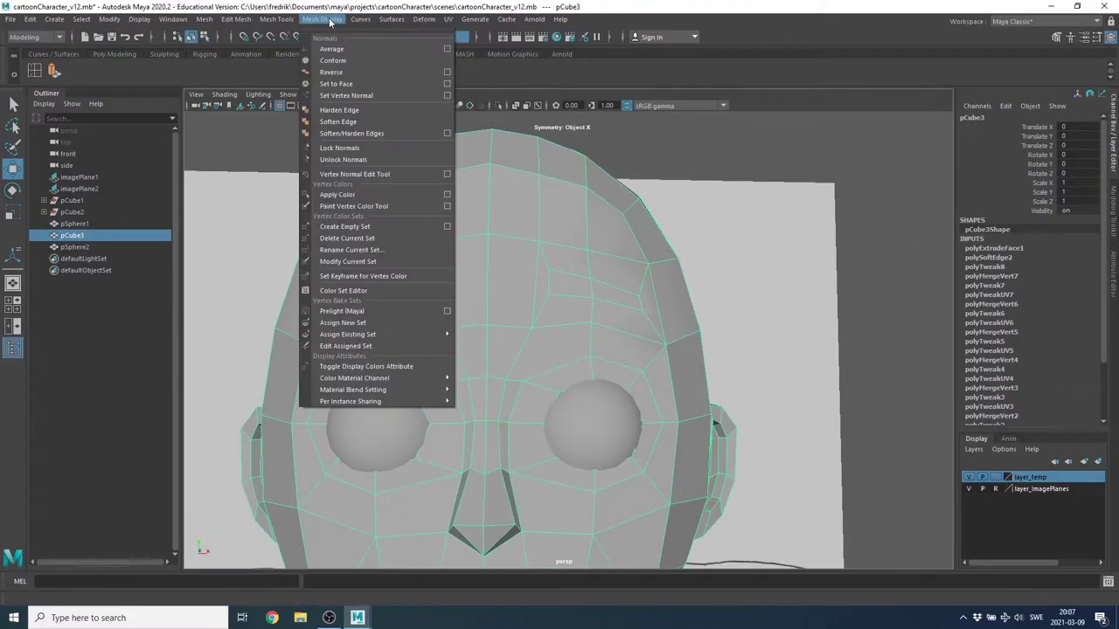
left_click(355, 123)
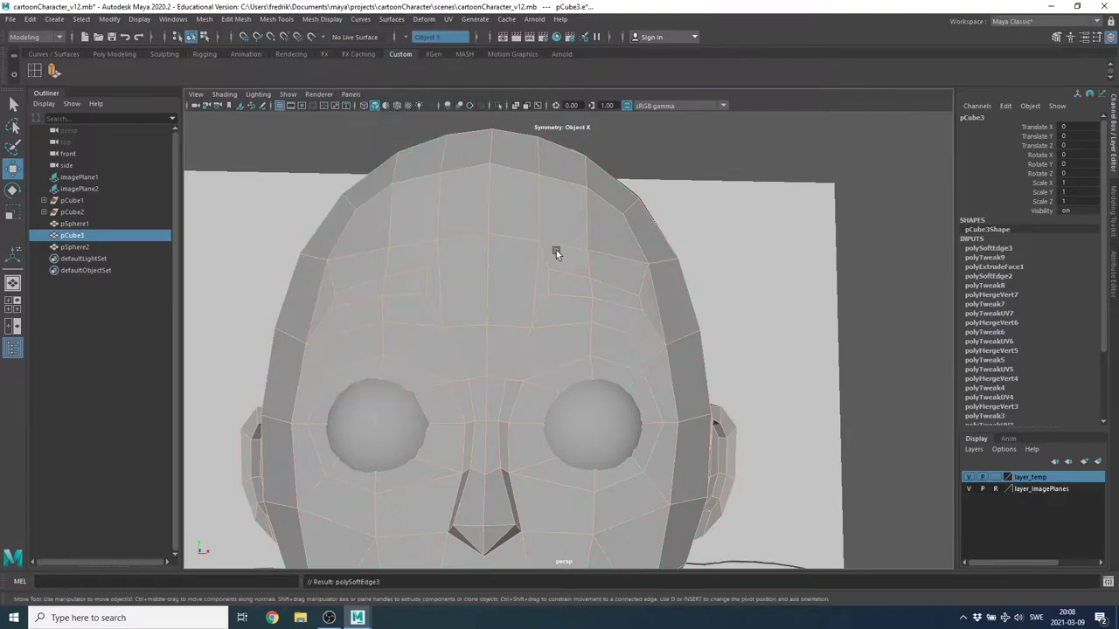
left_click(846, 212)
Reselect the head, enter component mode with F9, and select a forehead edge.
mouse_move(682, 283)
left_mouse_down("alt")
mouse_move(596, 298)
mouse_move(632, 307)
mouse_move(528, 339)
mouse_move(492, 330)
left_mouse_up("alt")
left_click(512, 307)
key("F9")
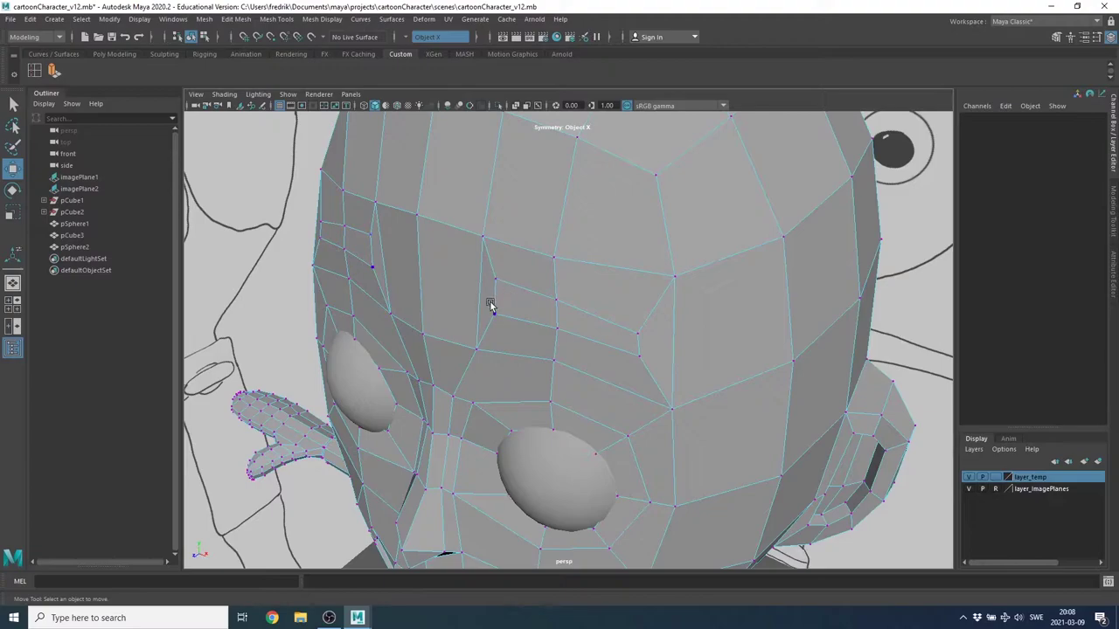
left_click(498, 291)
mouse_move(507, 315)
left_mouse_down("alt")
mouse_move(562, 370)
mouse_move(531, 435)
mouse_move(507, 380)
mouse_move(432, 327)
mouse_move(547, 289)
mouse_move(603, 388)
mouse_move(577, 367)
mouse_move(569, 374)
mouse_move(582, 380)
mouse_move(506, 357)
mouse_move(612, 347)
left_mouse_up("alt")
right_click_drag(612, 347, 600, 379)
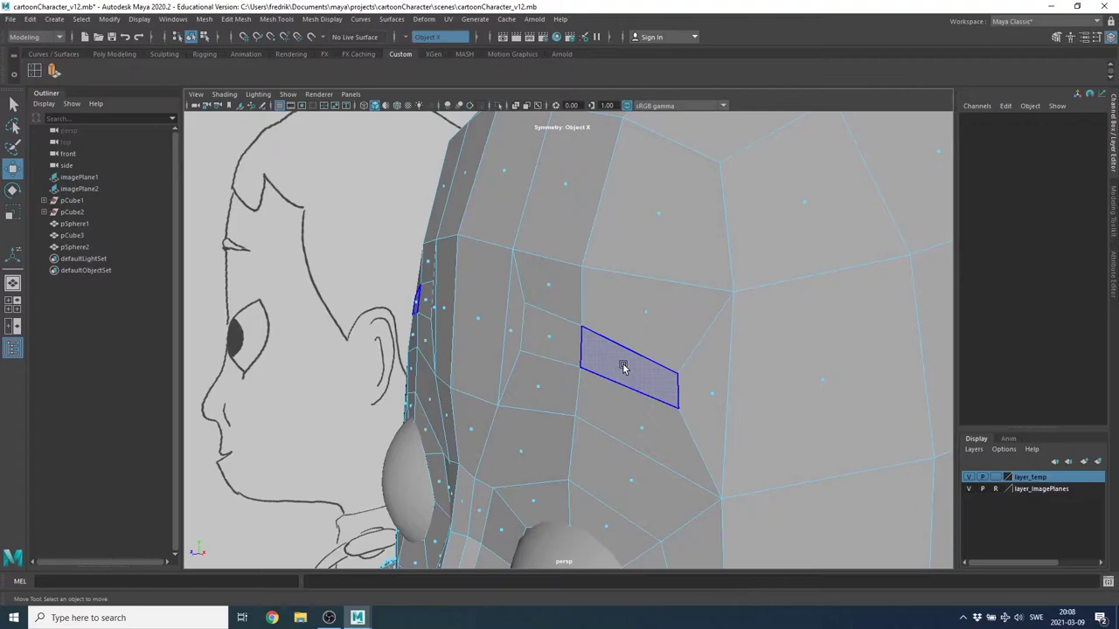
Extrude the two faces above the eye, pushed out 0.802 and scaled to 0.662.
left_click(624, 362)
left_click(548, 345, "shift")
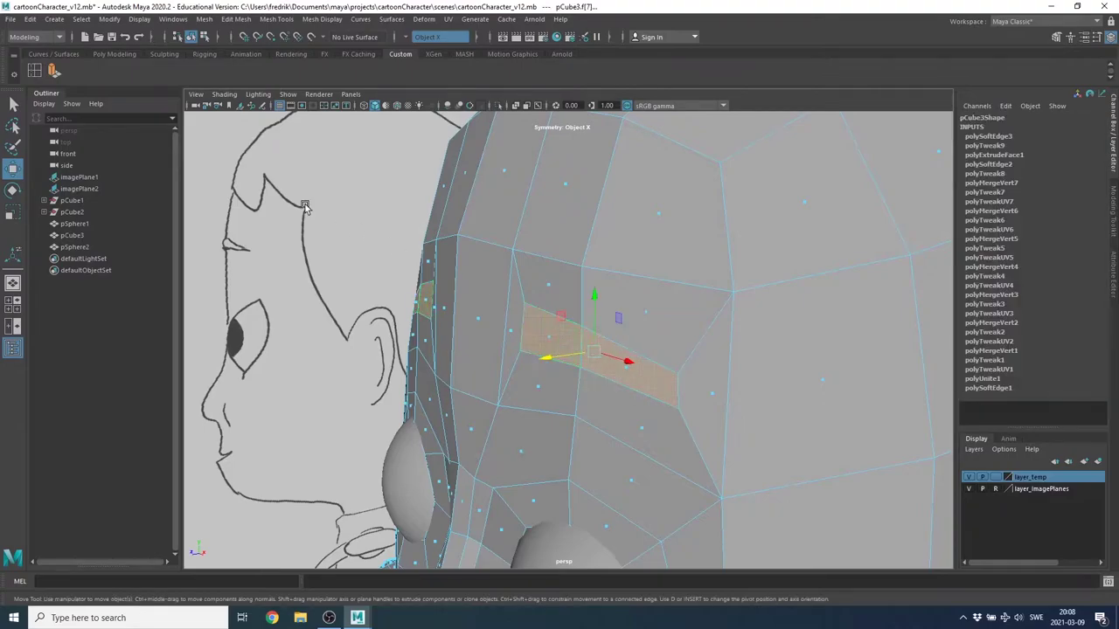
left_click(52, 72)
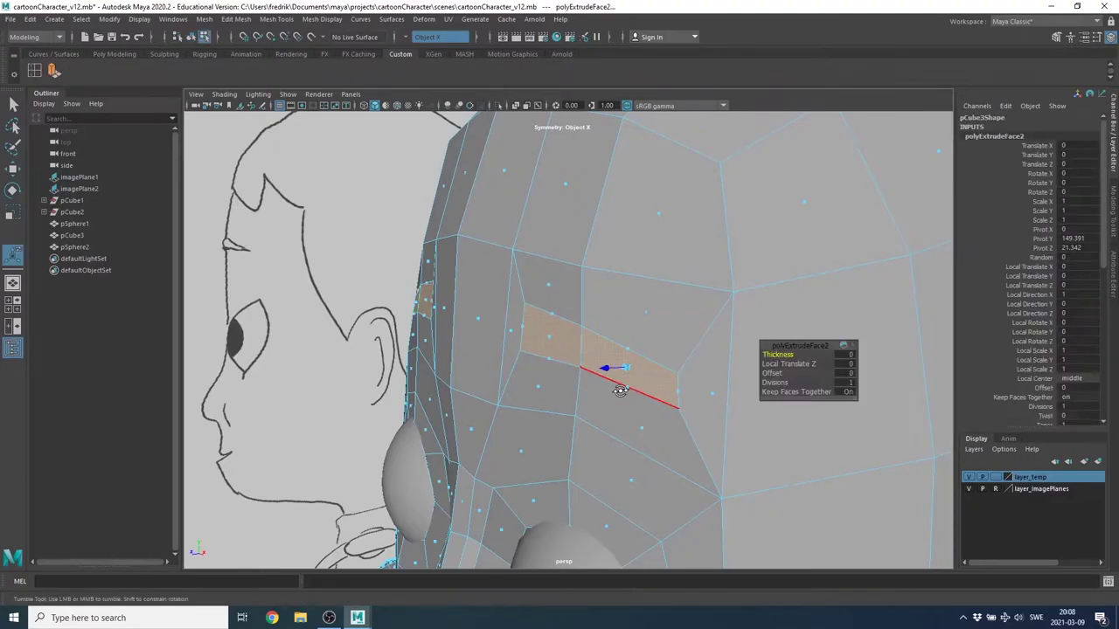
mouse_move(600, 379)
left_mouse_down("alt")
mouse_move(618, 398)
mouse_move(594, 415)
mouse_move(495, 371)
mouse_move(471, 372)
mouse_move(452, 352)
mouse_move(542, 362)
mouse_move(476, 341)
mouse_move(487, 341)
mouse_move(462, 324)
mouse_move(544, 315)
mouse_move(554, 342)
left_mouse_up("alt")
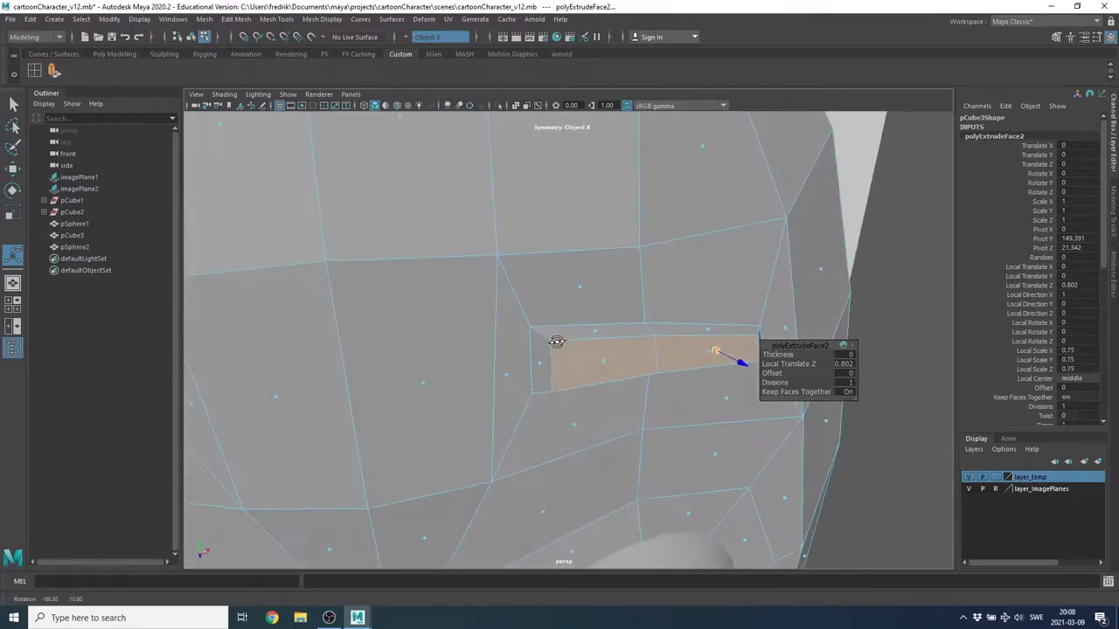
left_click_drag(719, 353, 711, 352)
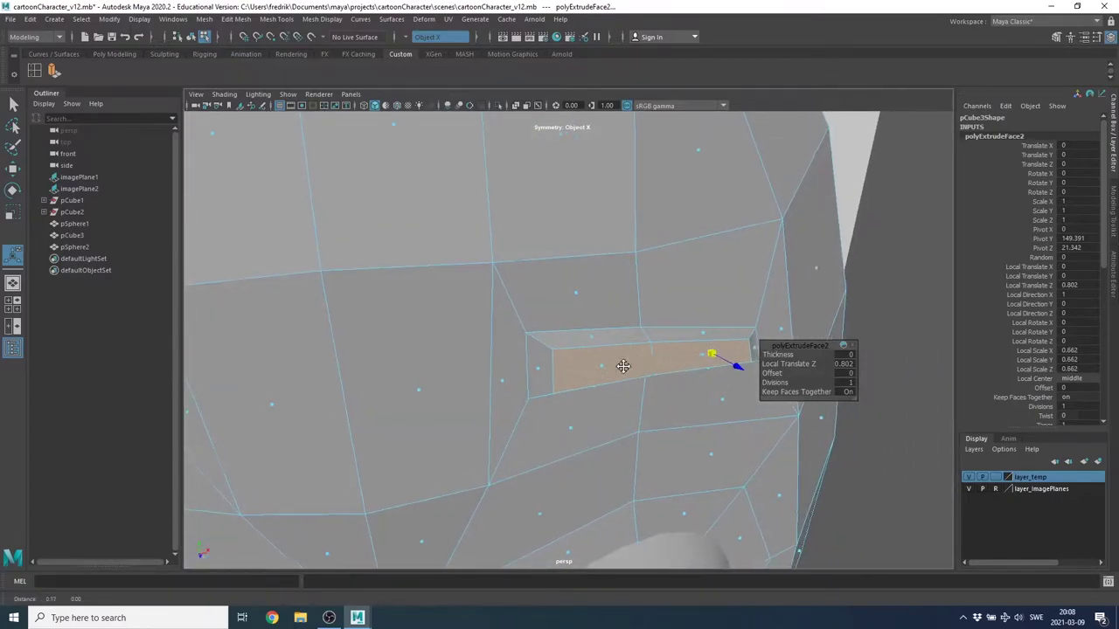
left_click_drag(624, 367, 448, 355, "alt")
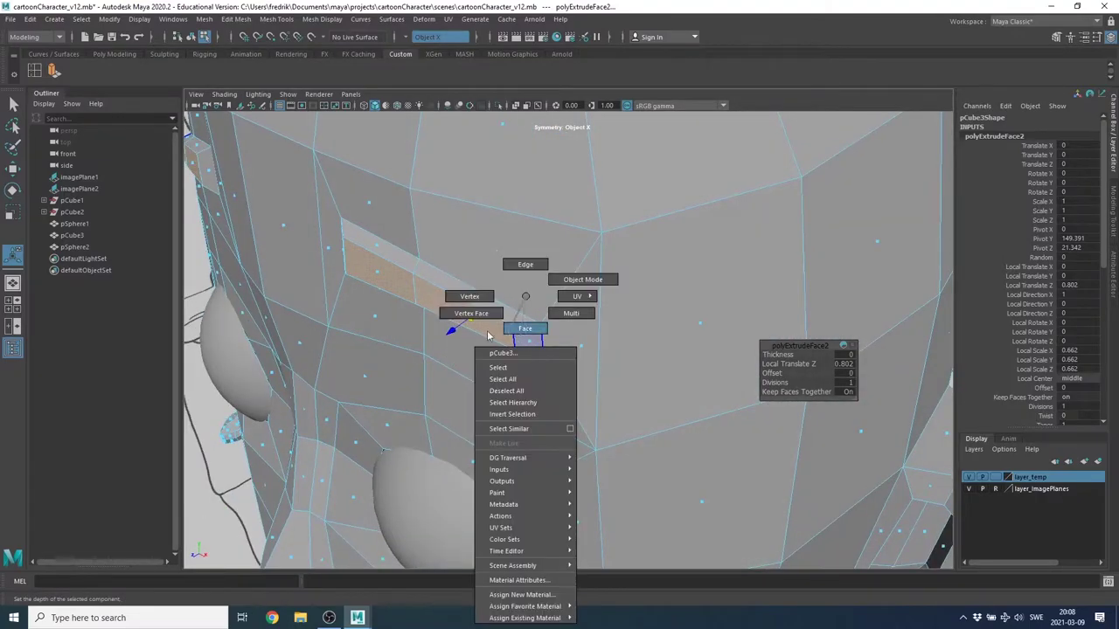
right_click_drag(525, 339, 468, 308)
mouse_move(473, 314)
left_mouse_down("alt")
mouse_move(495, 347)
mouse_move(525, 349)
mouse_move(504, 363)
mouse_move(549, 406)
left_mouse_up("alt")
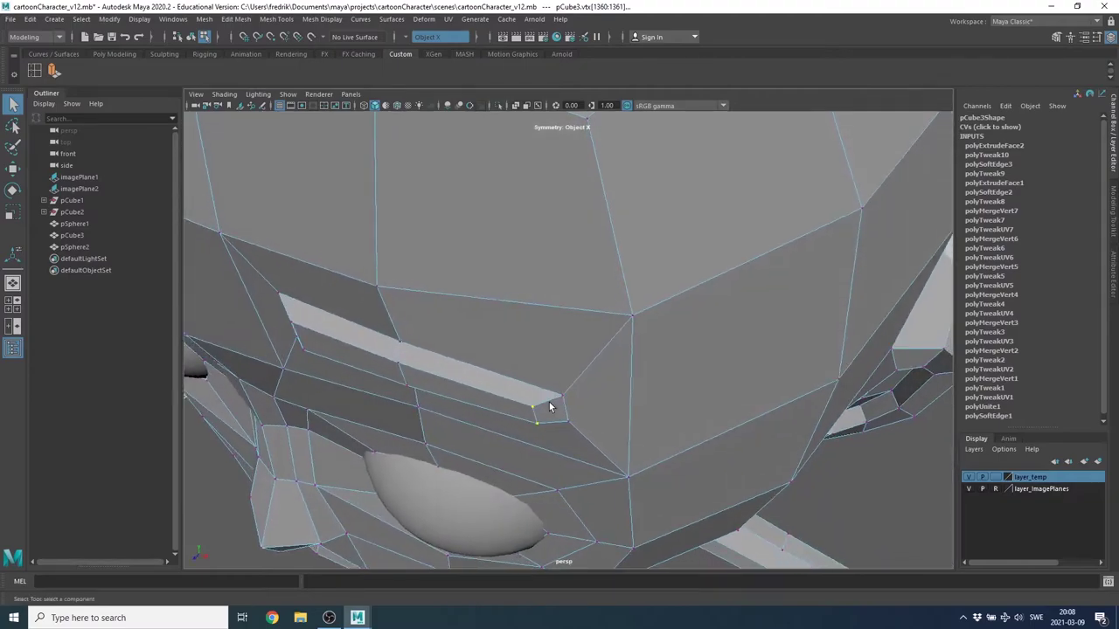
Lift the eyebrow's outer end vertices upward with the Move tool.
key("w")
left_click_drag(529, 451, 542, 463, "alt")
mouse_move(584, 505)
left_mouse_down()
mouse_move(618, 369)
mouse_move(612, 277)
mouse_move(477, 247)
mouse_move(520, 268)
mouse_move(644, 292)
mouse_move(517, 285)
left_mouse_up()
scroll(612, 368, "down", 3)
Check the head in object mode with smooth preview (3), then return to low-poly (1).
key("F8")
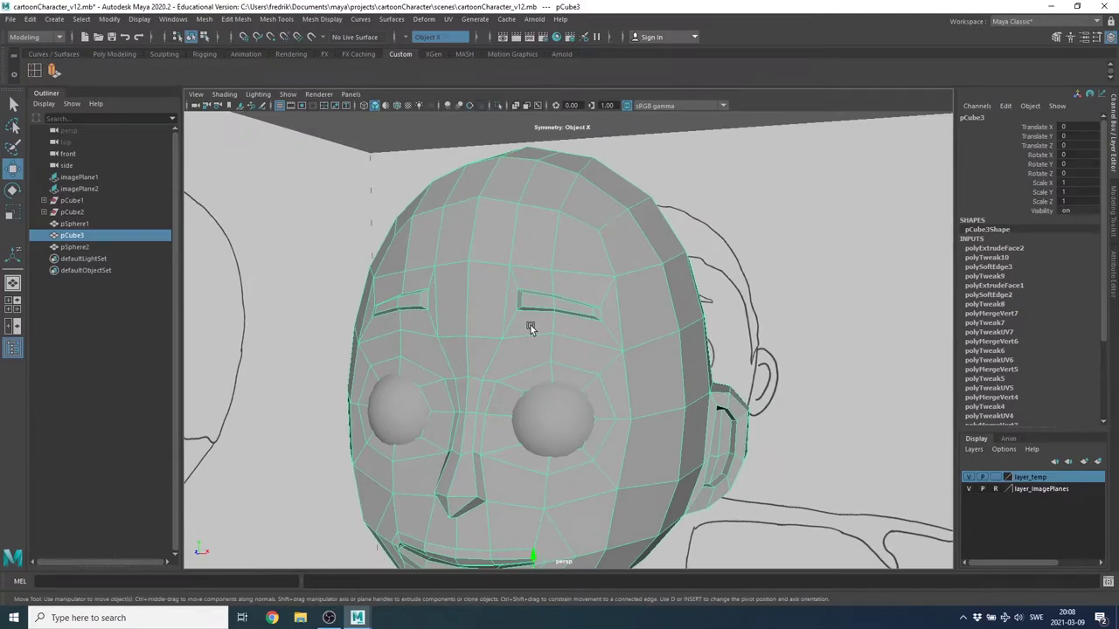
key("3")
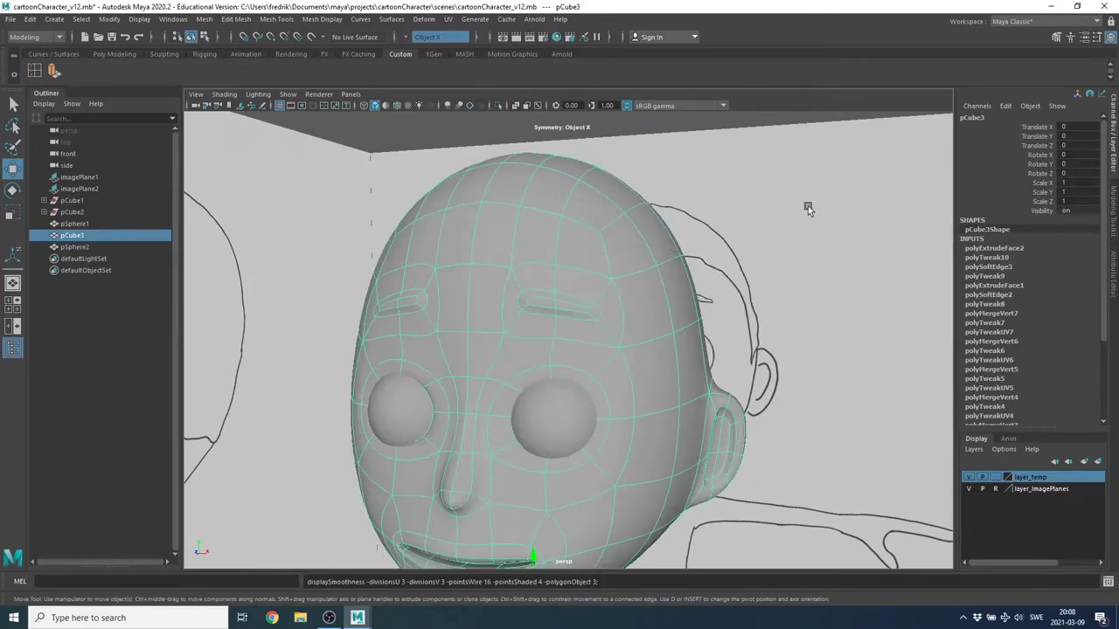
right_click_drag(743, 226, 536, 220, "alt")
left_click(576, 165)
mouse_move(577, 166)
left_mouse_down("alt")
mouse_move(631, 276)
mouse_move(566, 305)
mouse_move(586, 289)
mouse_move(597, 313)
left_mouse_up("alt")
left_click(577, 317)
key("1")
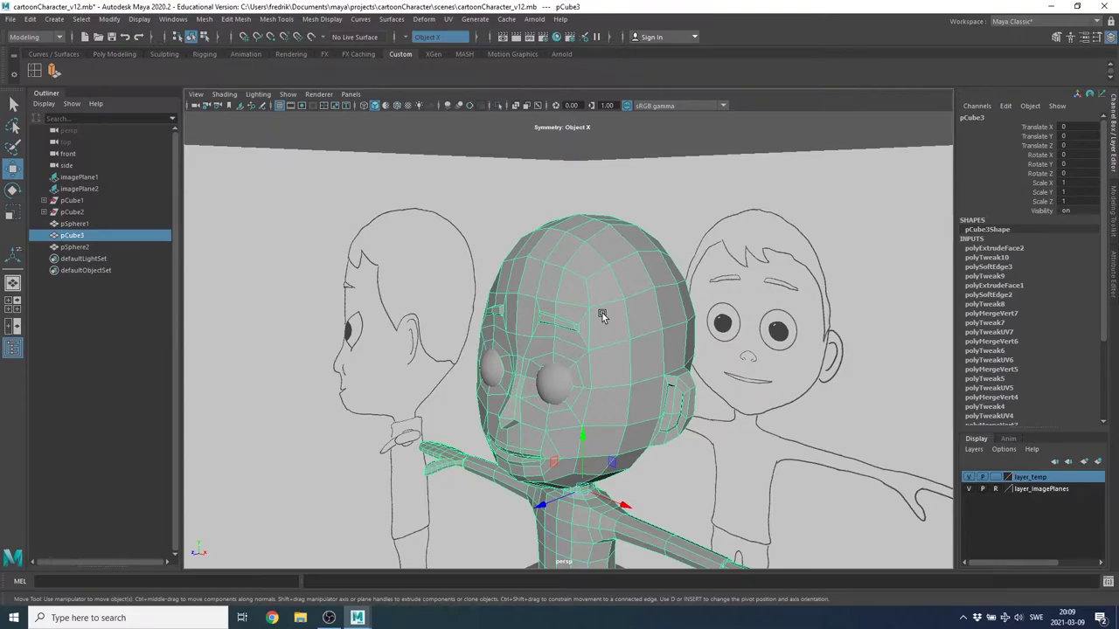
In the maximised side view, select the faces across the top of the head.
key("space")
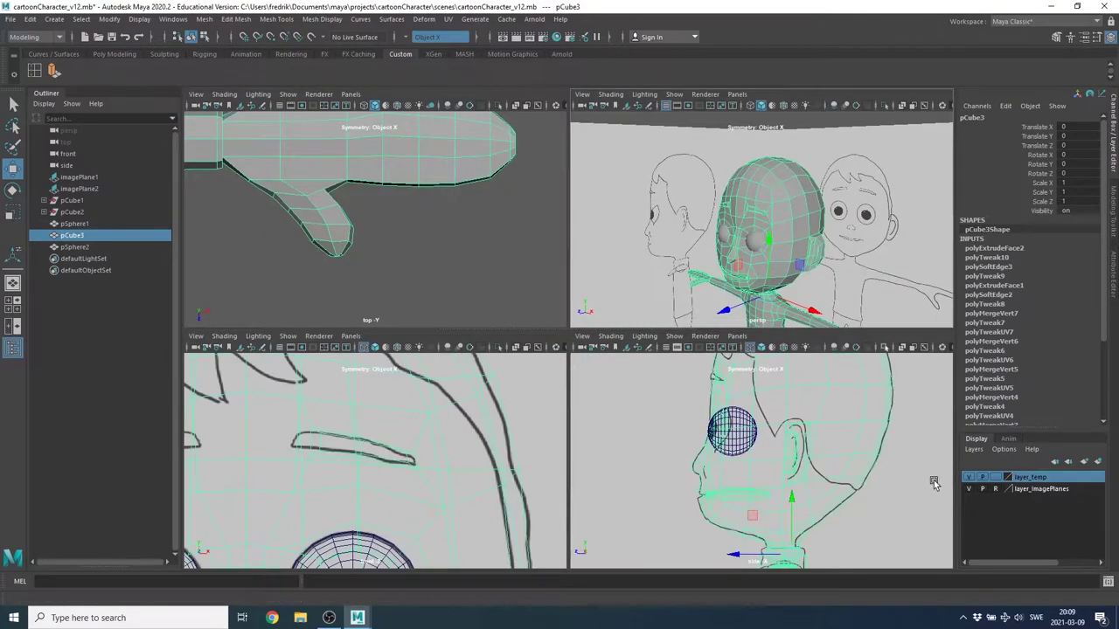
key("space")
scroll(783, 325, "down", 1)
scroll(505, 306, "down", 1)
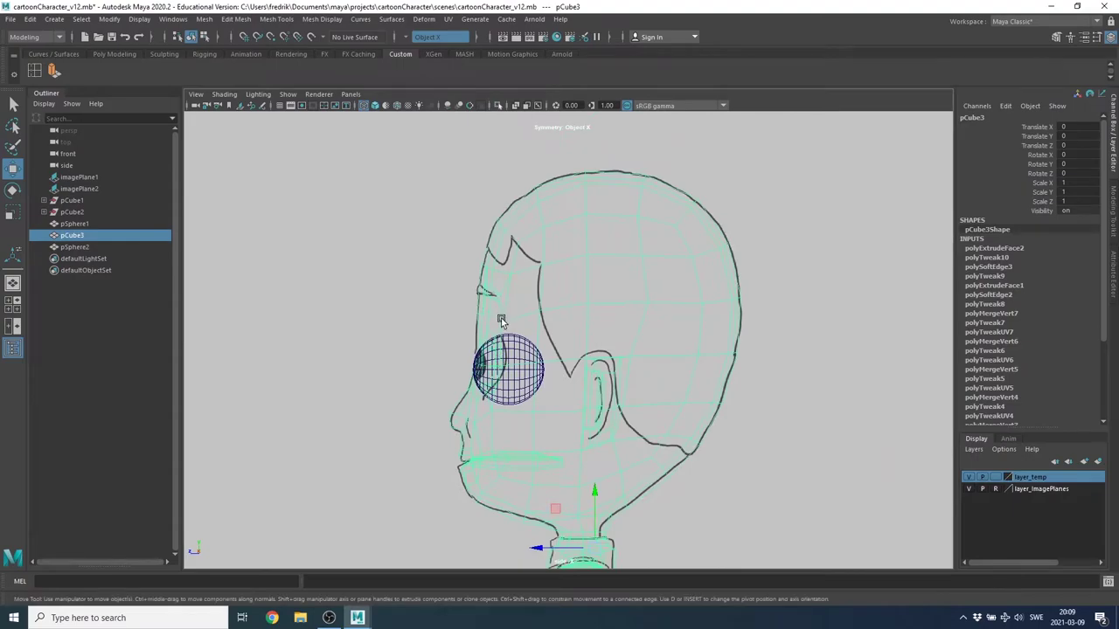
right_click(579, 207)
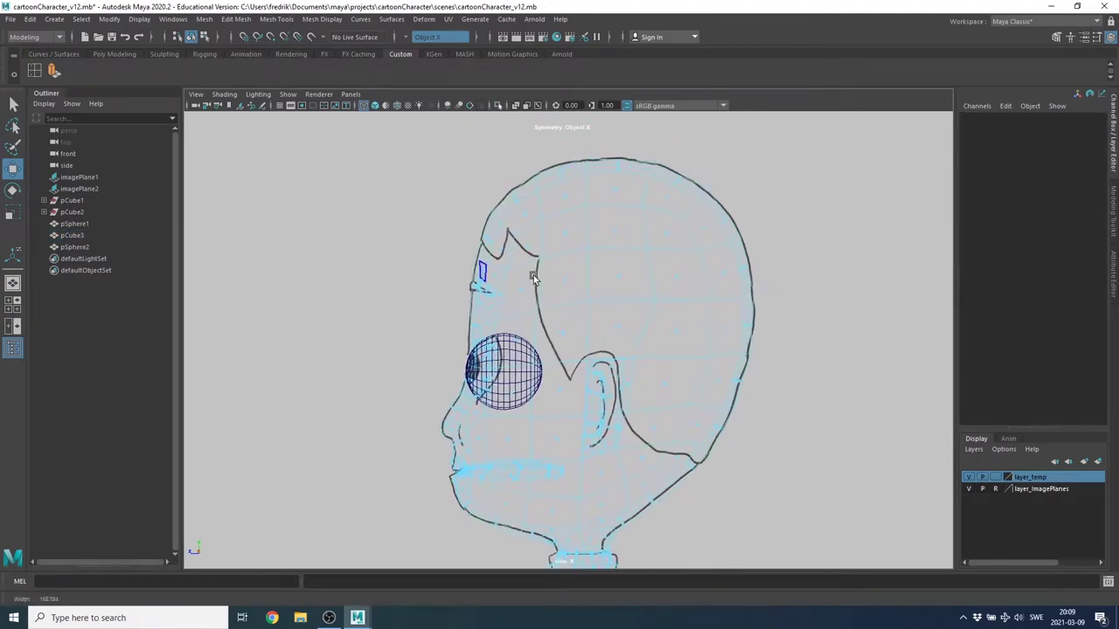
scroll(525, 289, "up", 1)
scroll(520, 302, "up", 1)
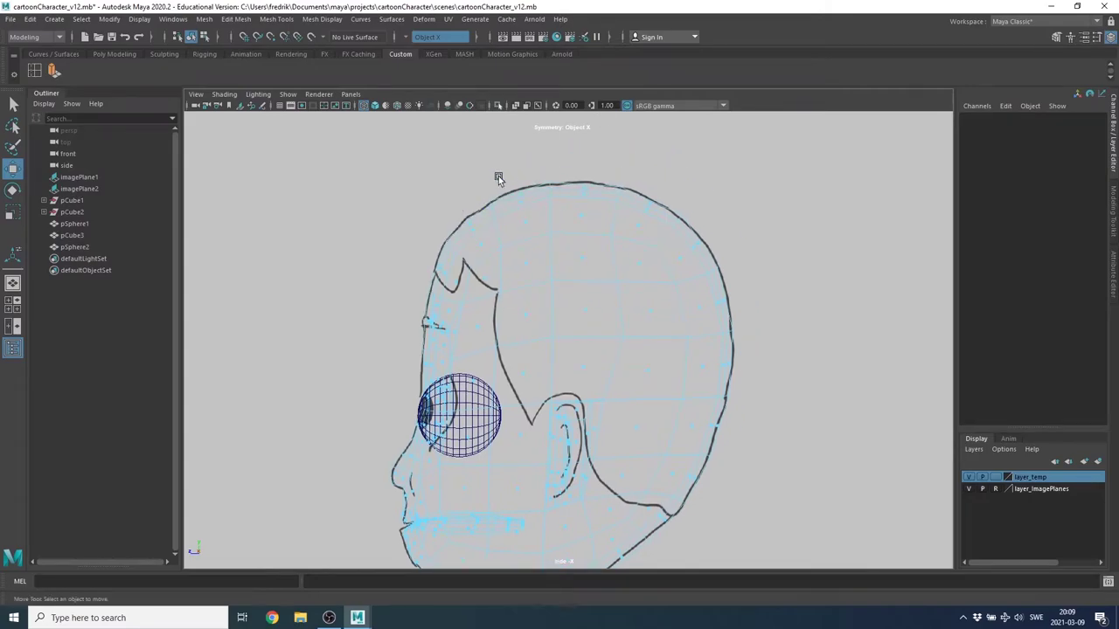
left_click_drag(455, 192, 526, 281)
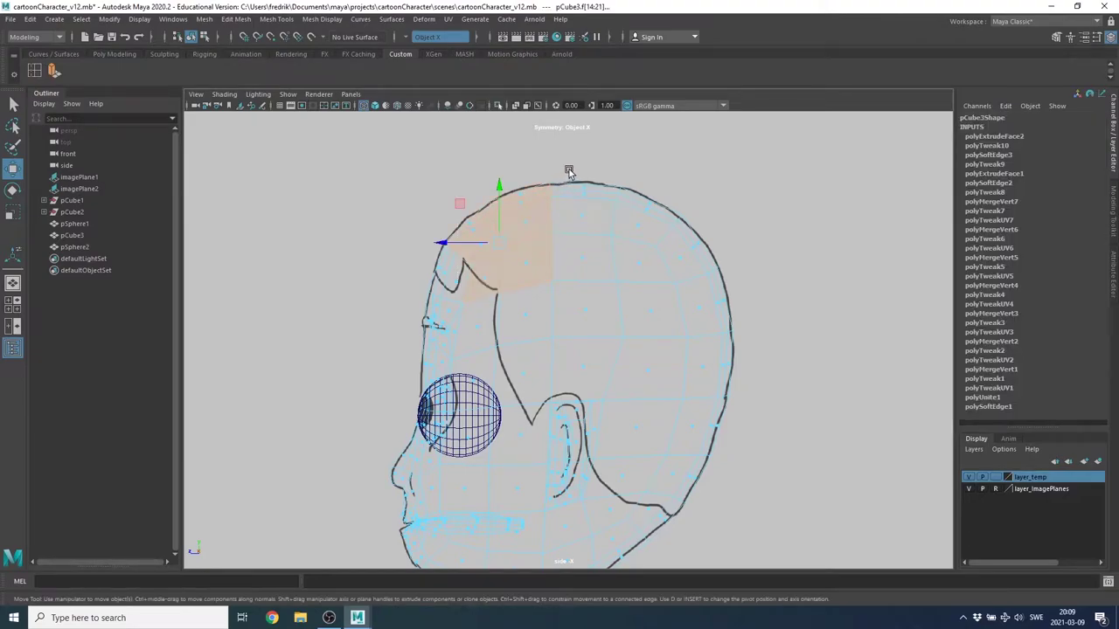
left_click_drag(571, 170, 612, 392, "shift")
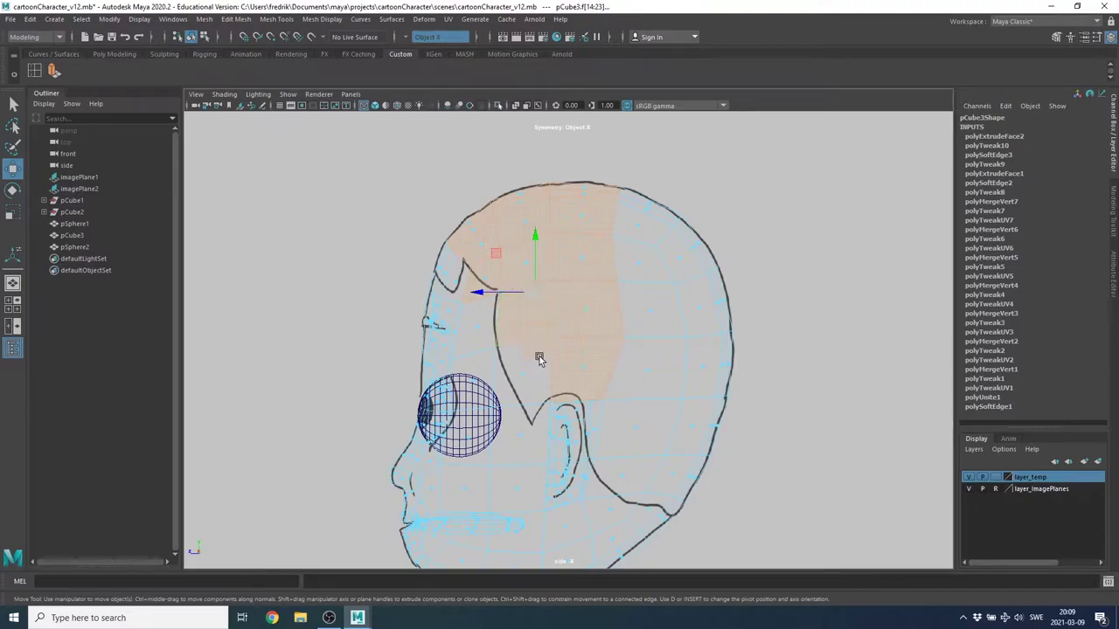
left_click(523, 376, "shift")
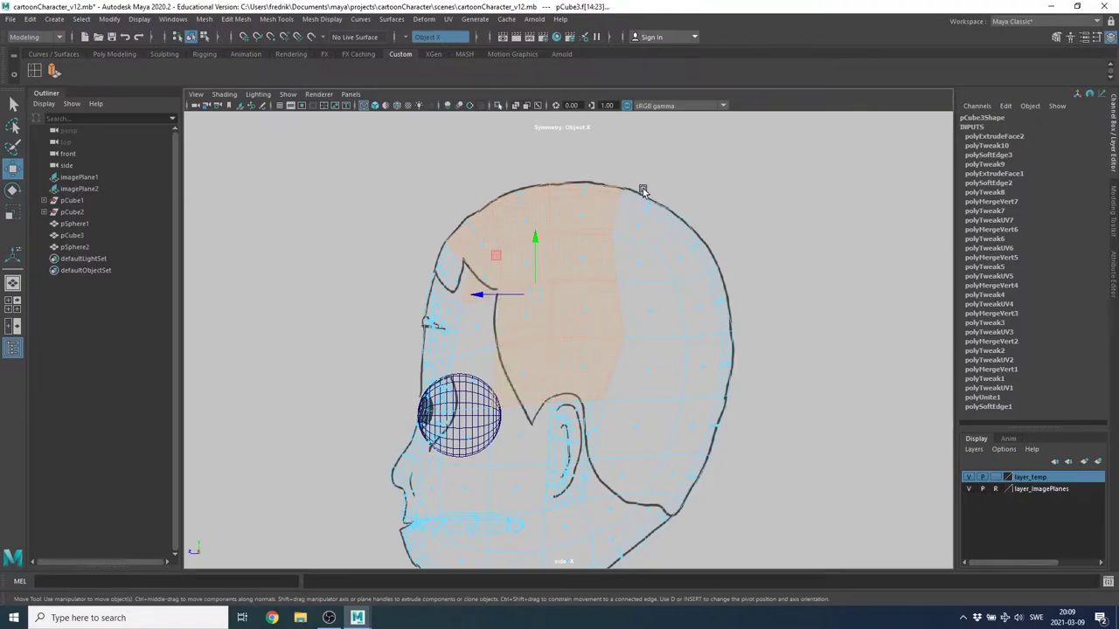
Extend the face selection down the back of the head and check it in perspective.
left_click_drag(633, 194, 757, 396, "shift")
middle_click_drag(672, 446, 619, 270, "alt")
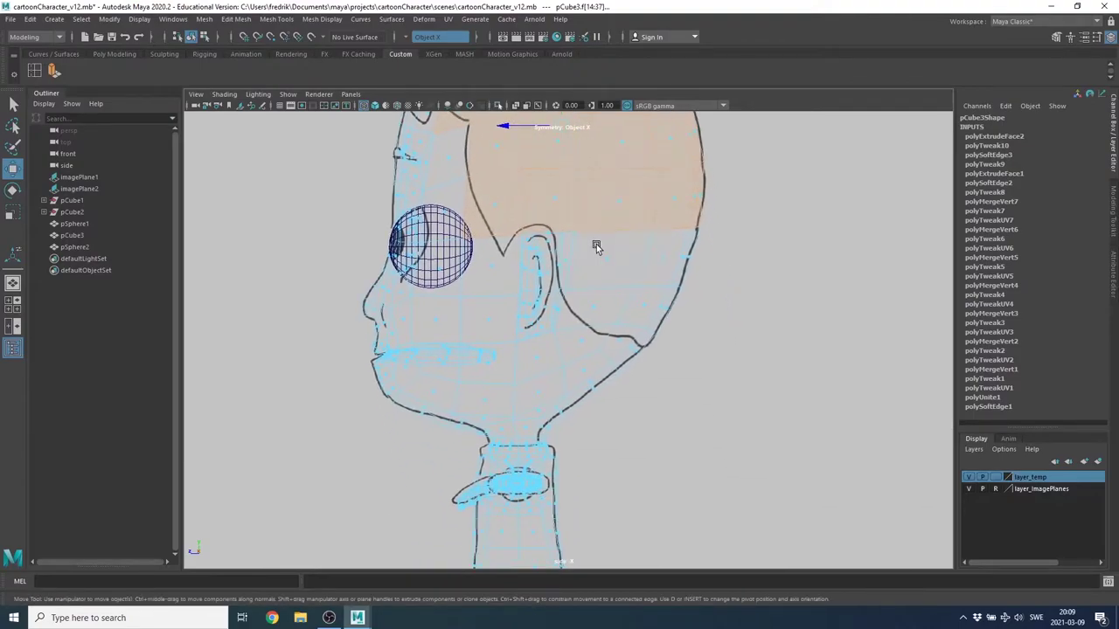
right_click_drag(556, 278, 692, 288, "alt")
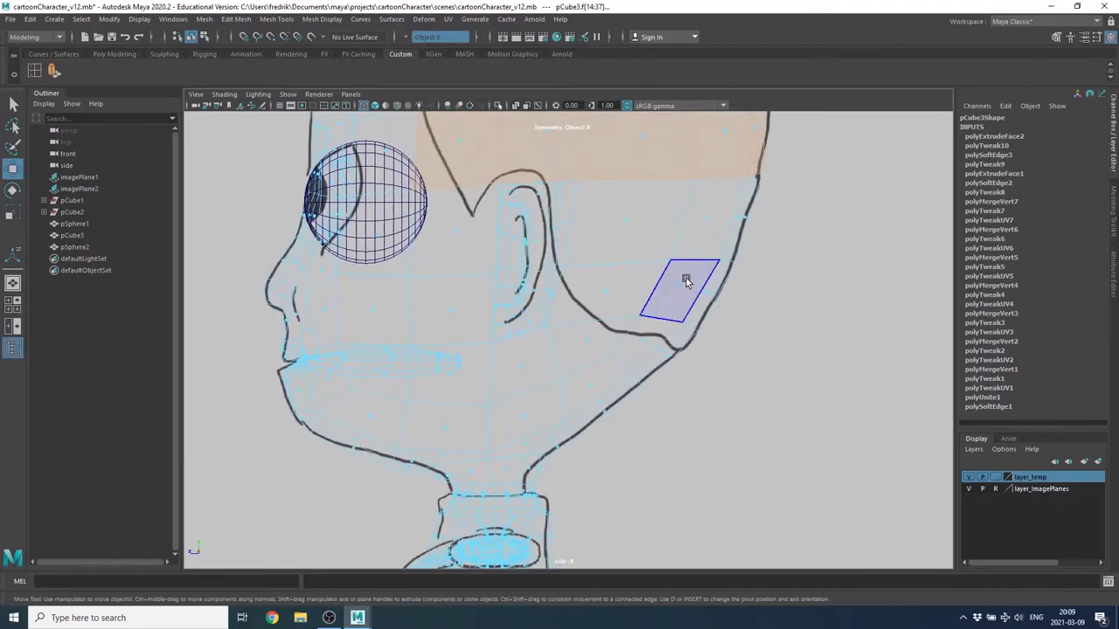
middle_click_drag(679, 275, 583, 303, "alt")
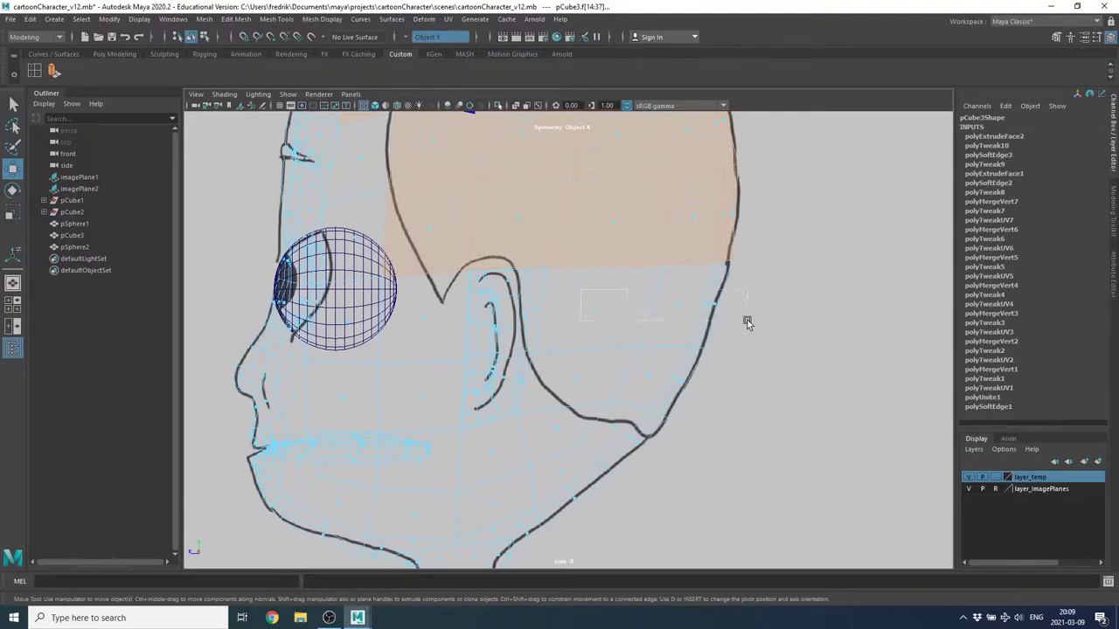
left_click(713, 408, "shift")
key("space")
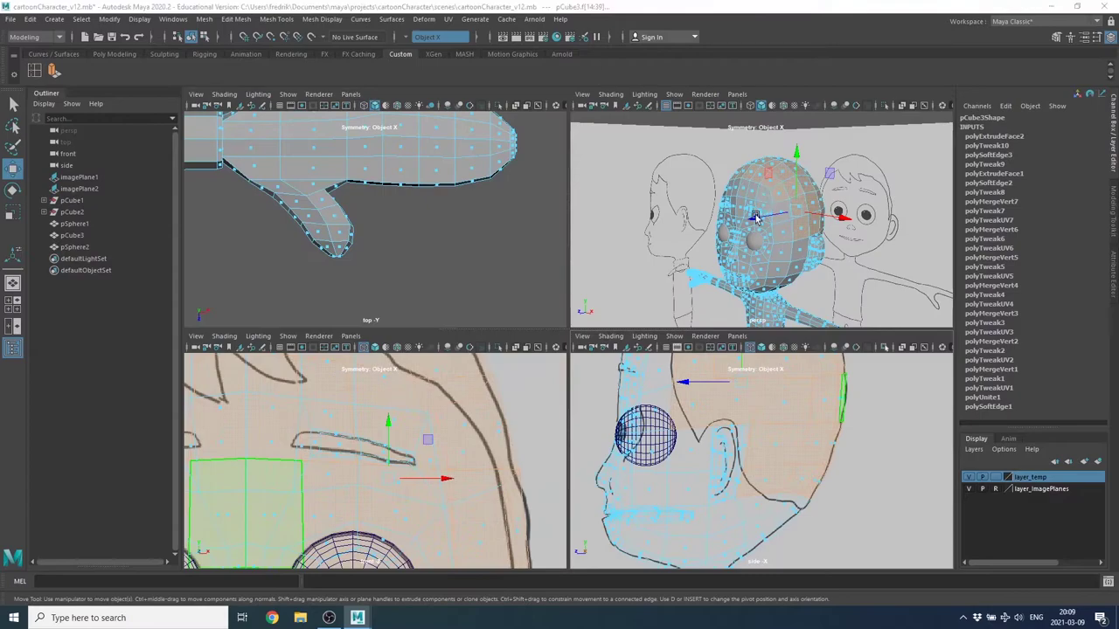
key("space")
mouse_move(603, 297)
left_mouse_down("alt")
mouse_move(883, 293)
mouse_move(811, 302)
mouse_move(711, 291)
mouse_move(646, 258)
left_mouse_up("alt")
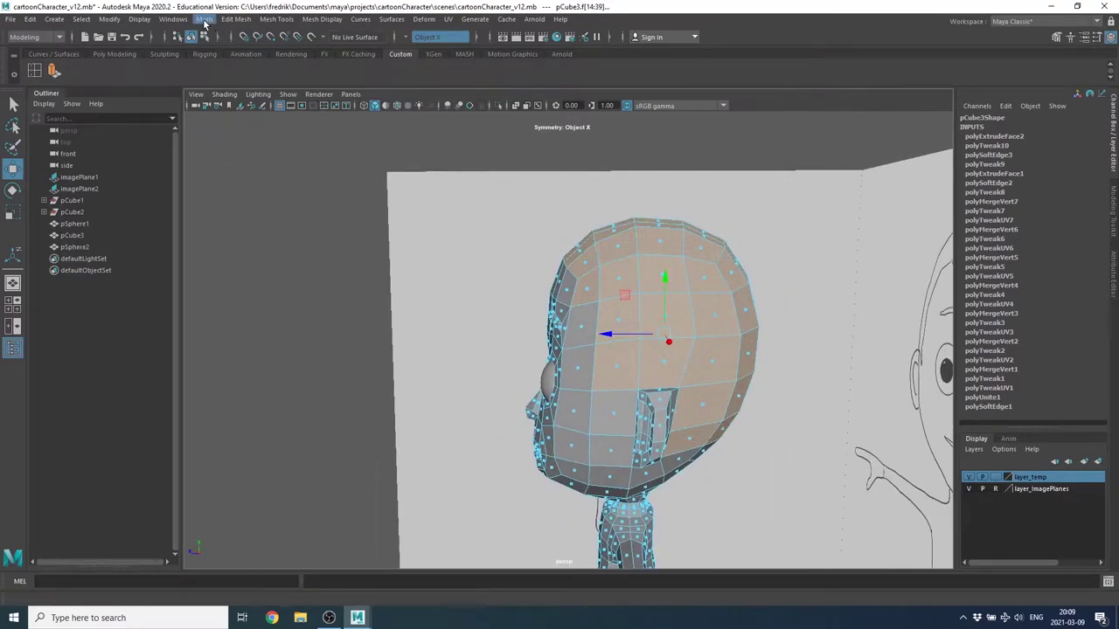
Duplicate the selected scalp faces into polySurface2 via Edit Mesh > Duplicate and inspect it.
left_click(237, 20)
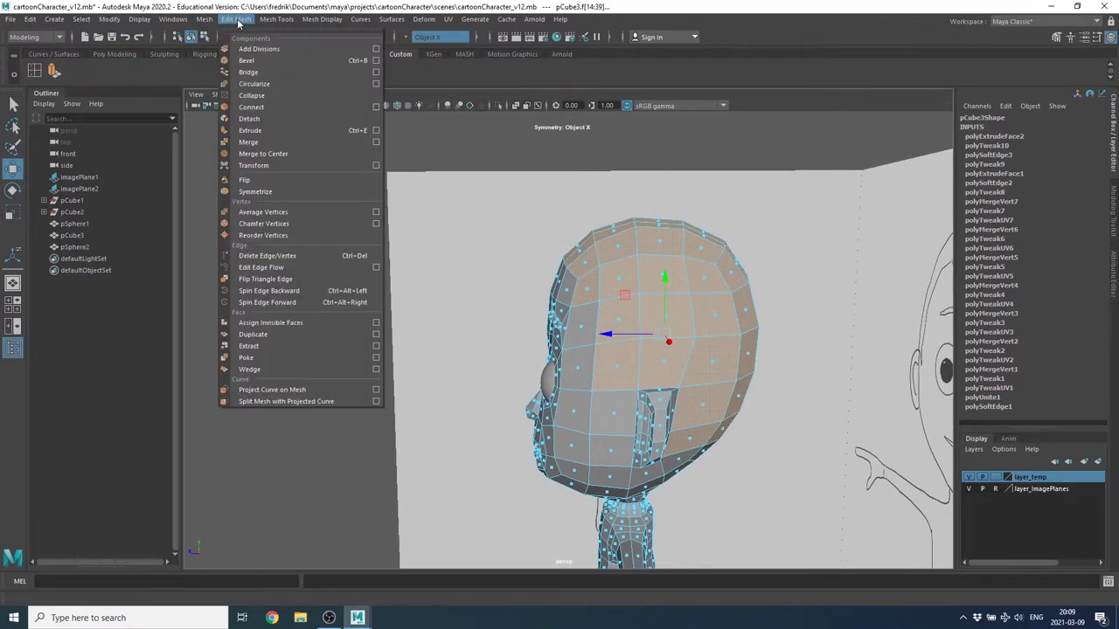
left_click(267, 336)
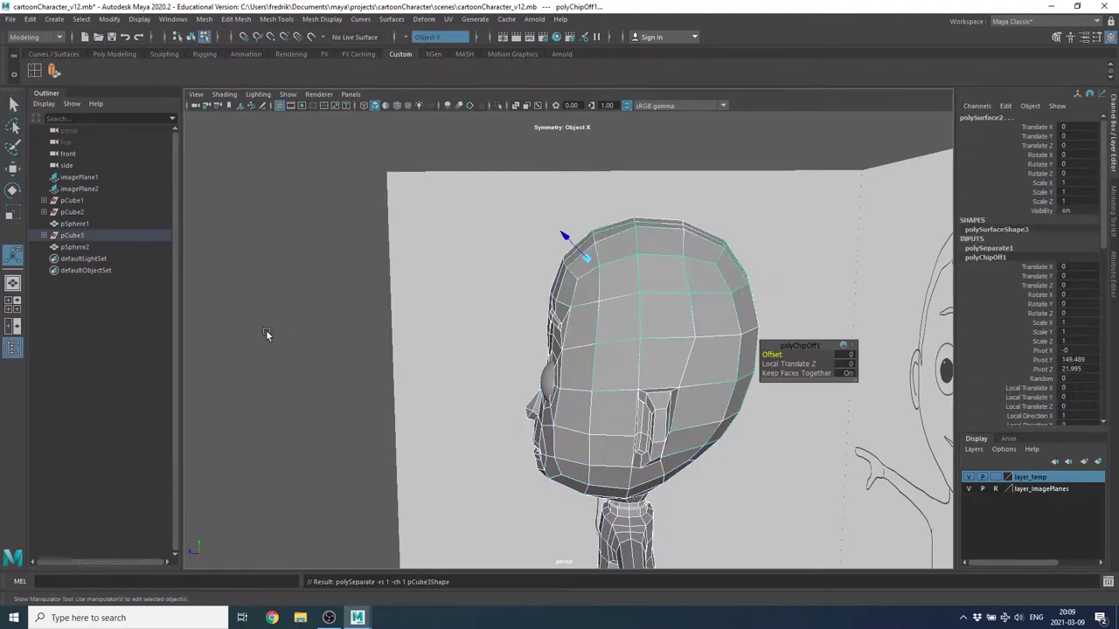
left_click_drag(512, 318, 553, 317, "alt")
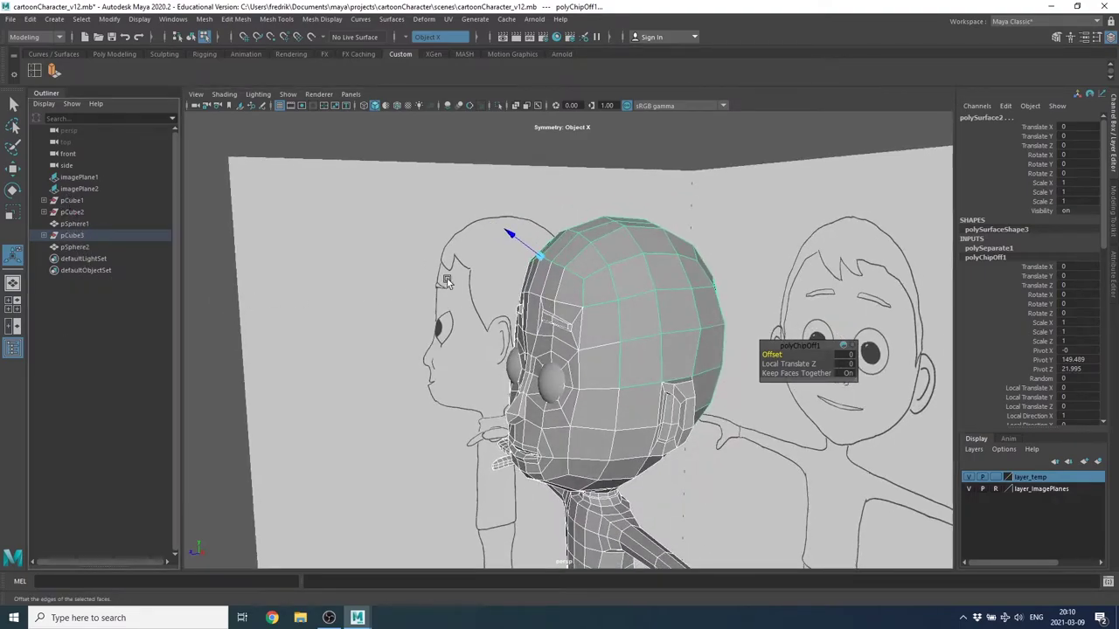
mouse_move(663, 369)
left_mouse_down("alt")
mouse_move(567, 351)
mouse_move(612, 367)
left_mouse_up("alt")
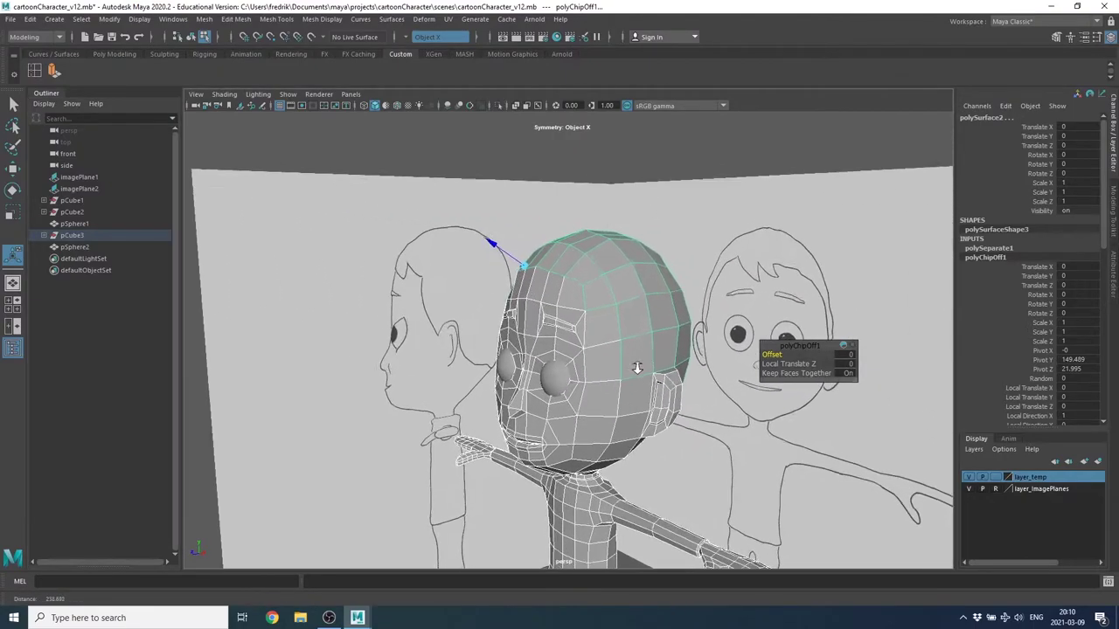
scroll(612, 367, "up", 3)
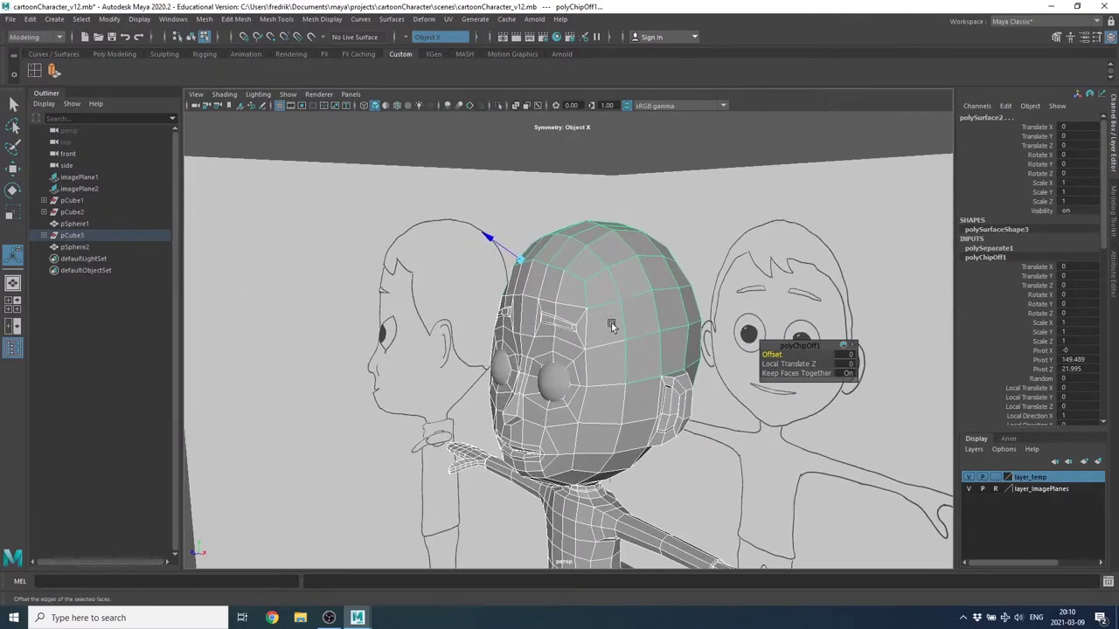
Select the whole head surface and delete its construction history by type.
left_click(651, 155)
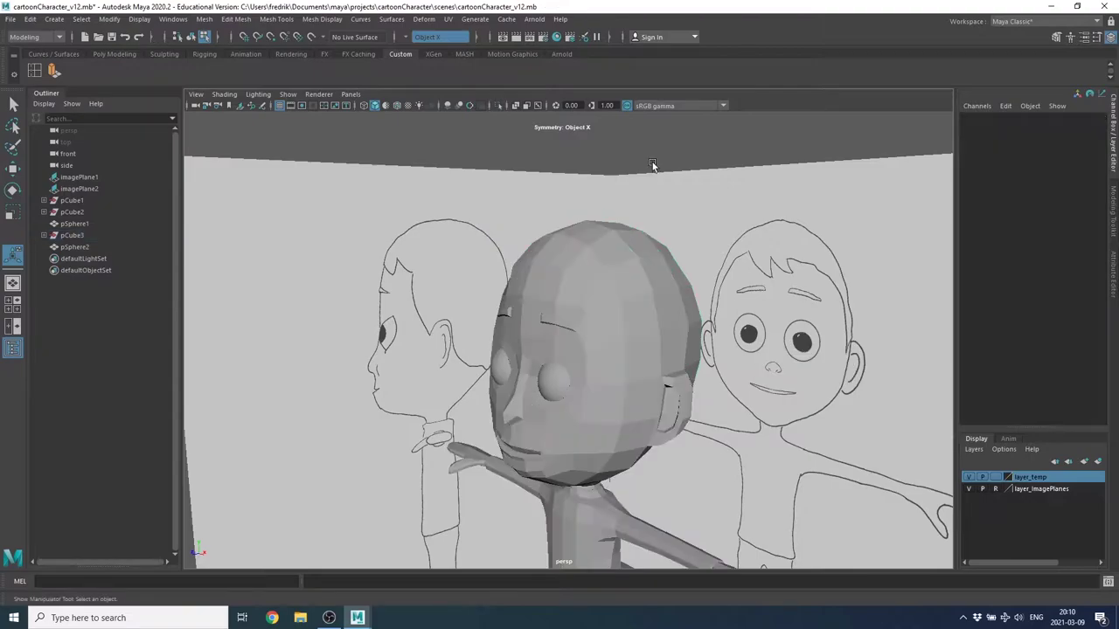
left_click(617, 296)
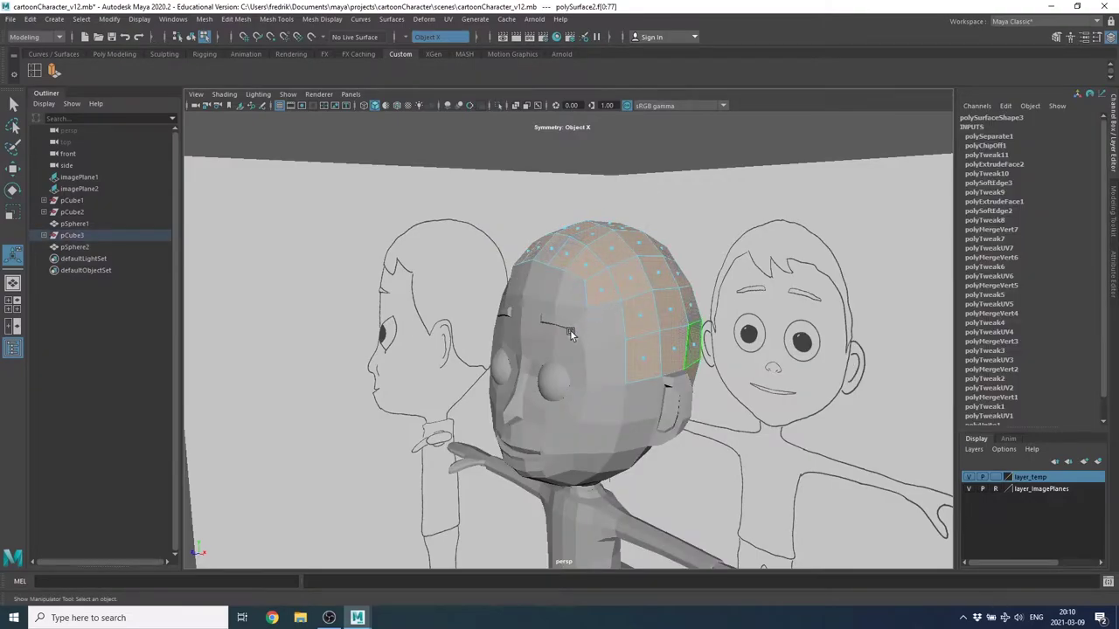
left_click_drag(570, 329, 610, 275, "alt")
key("q")
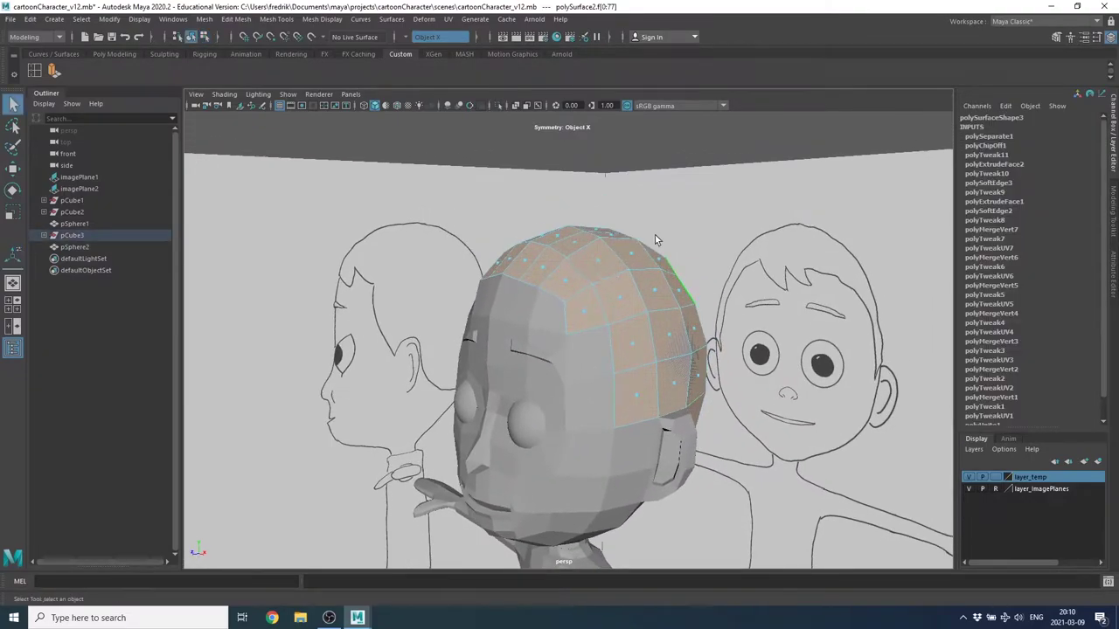
key("F8")
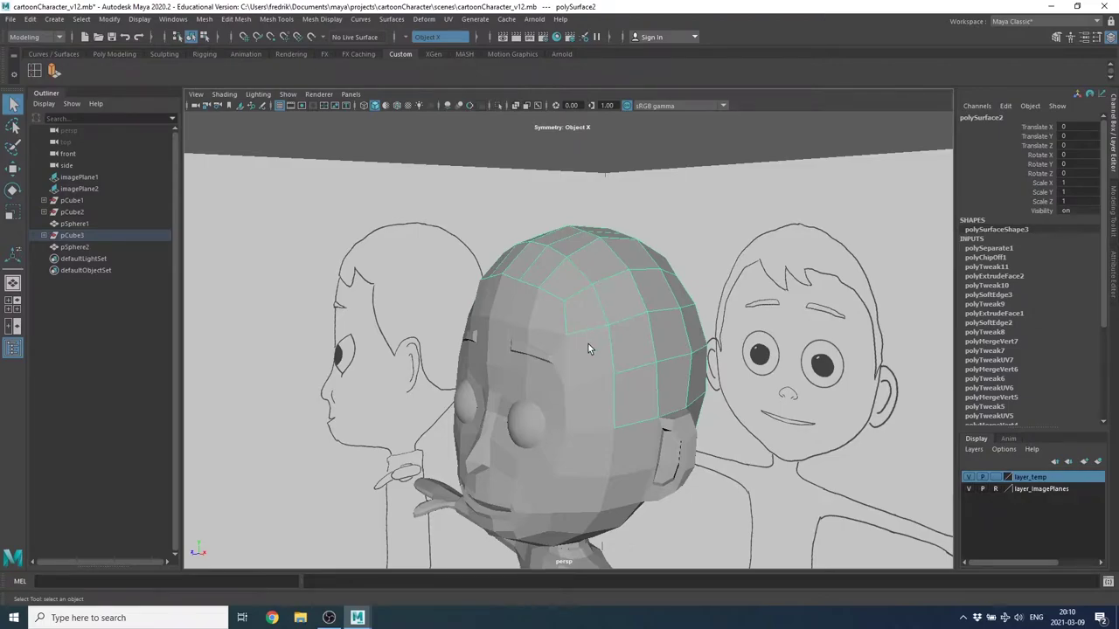
left_click(586, 350, "shift")
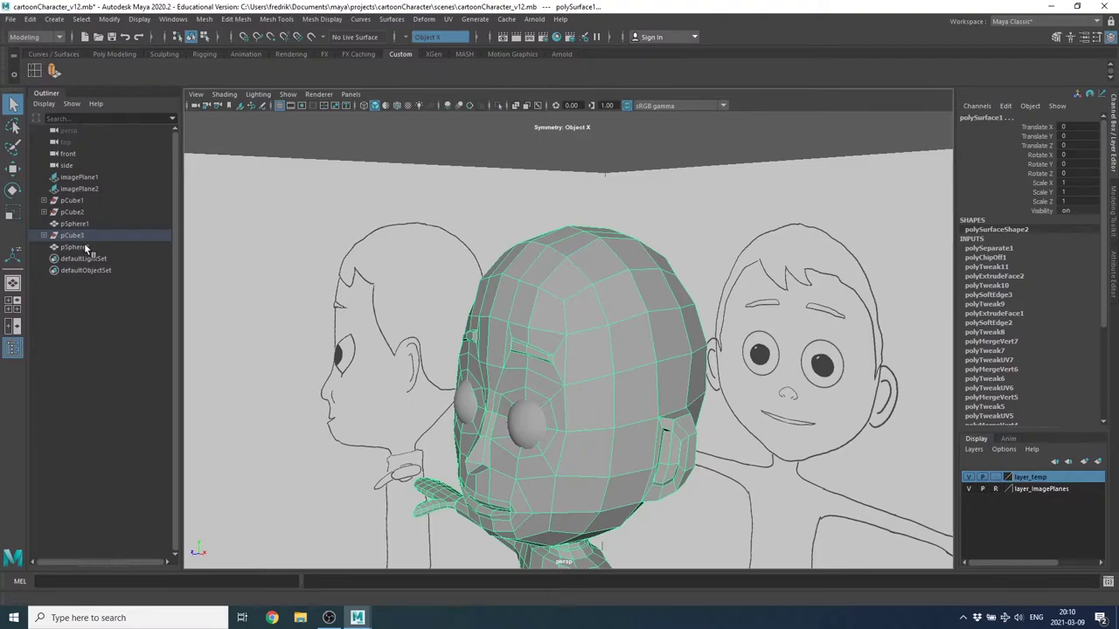
left_click(30, 18)
mouse_move(64, 157)
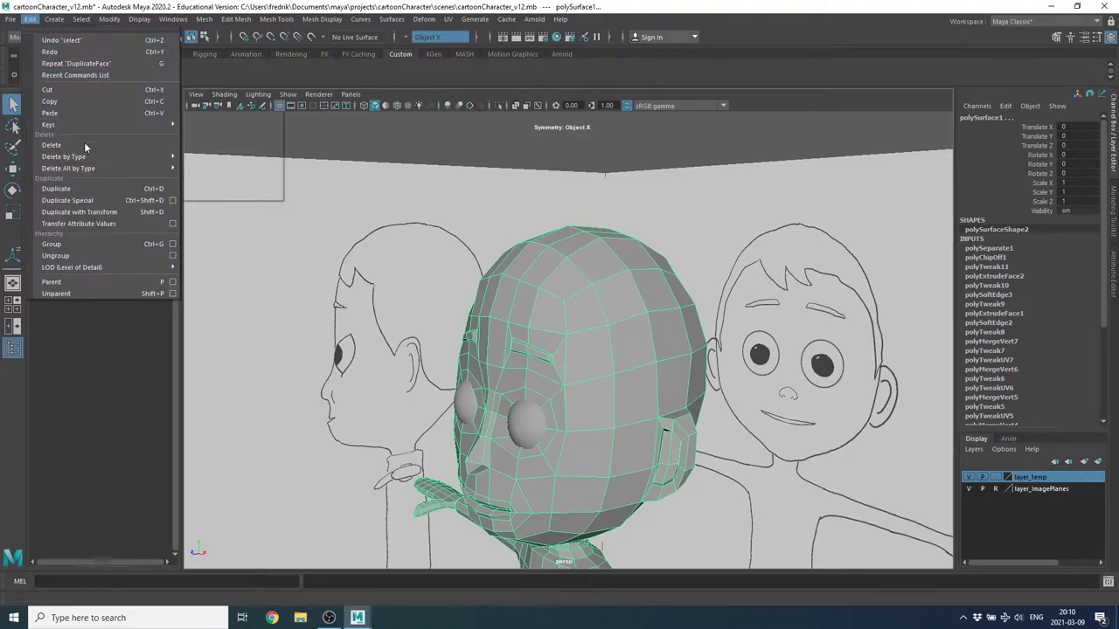
left_click(206, 155)
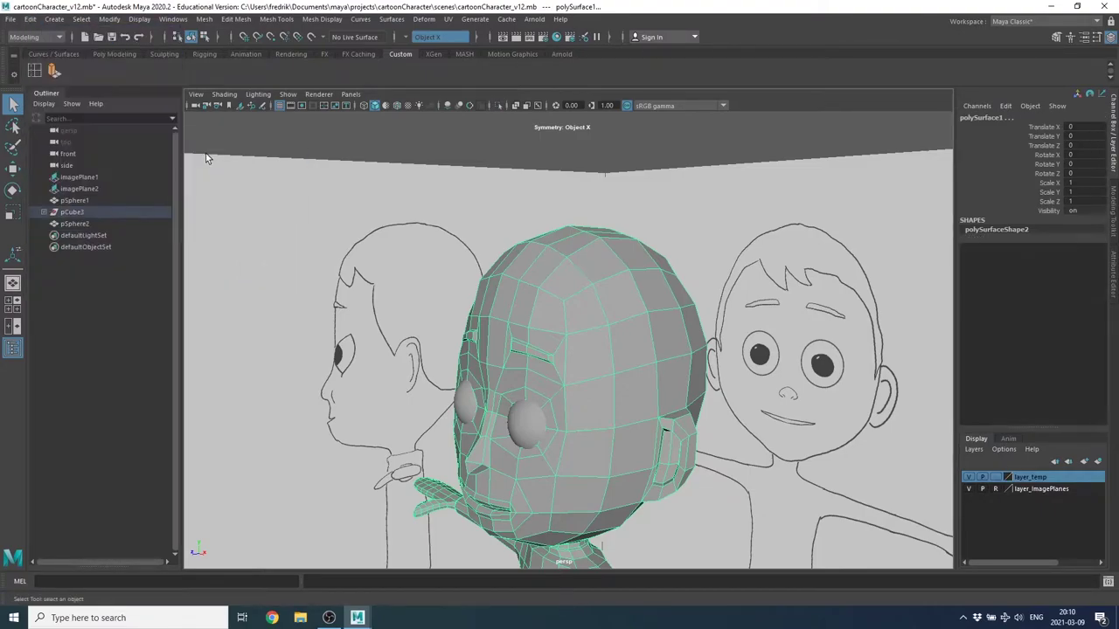
Delete pCube3's history, then check polySurface1 and polySurface2 in the Outliner.
left_click(46, 216)
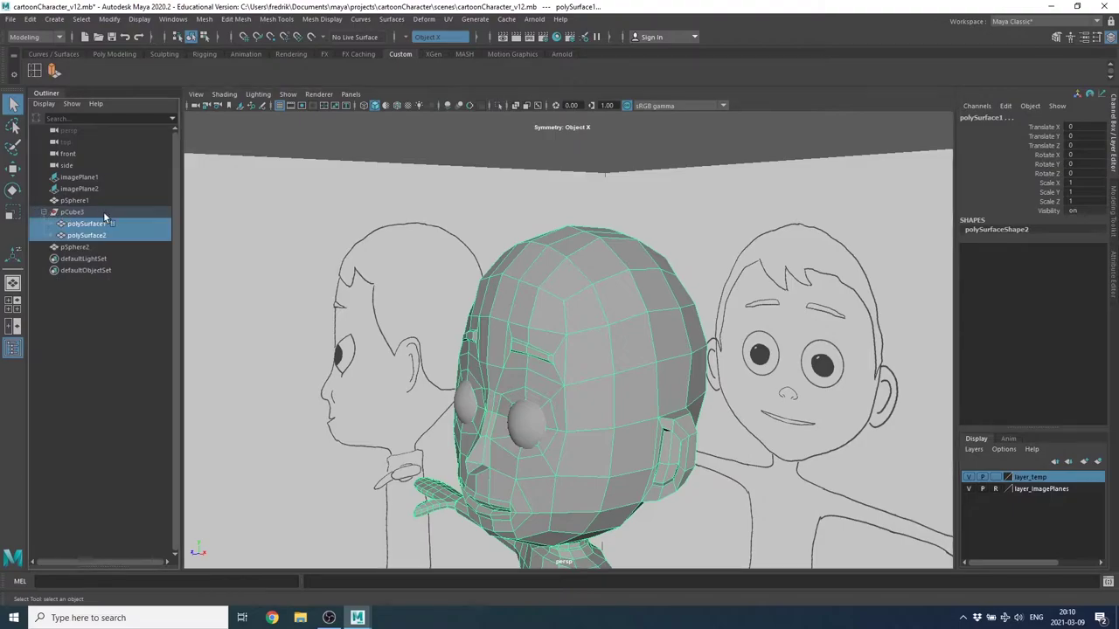
left_click(75, 214)
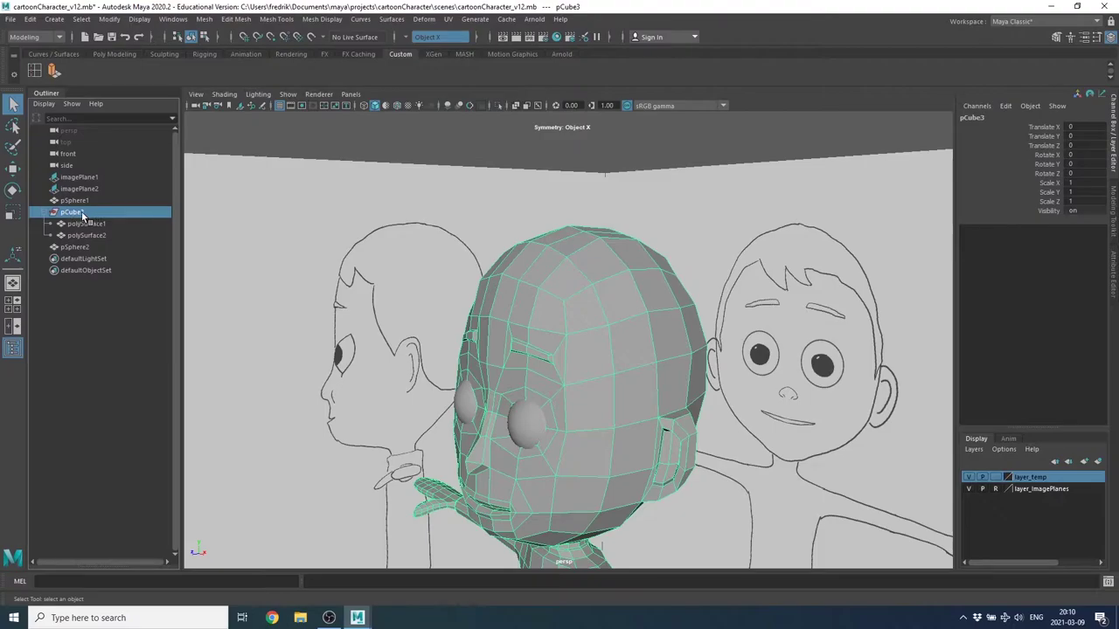
left_click(30, 18)
mouse_move(63, 157)
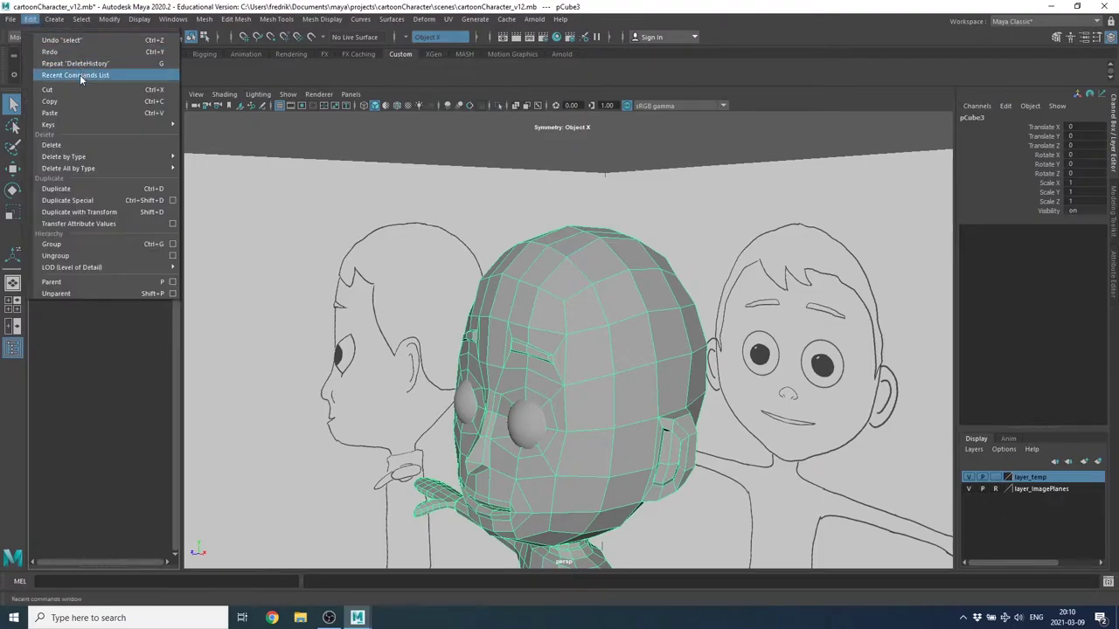
left_click(195, 159)
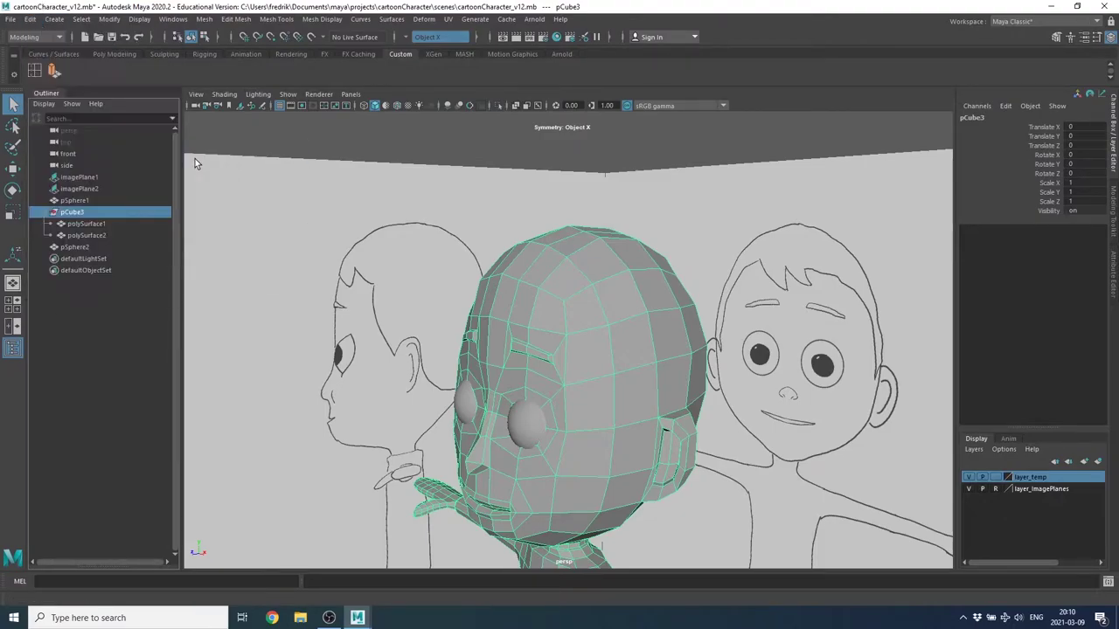
left_click(87, 224)
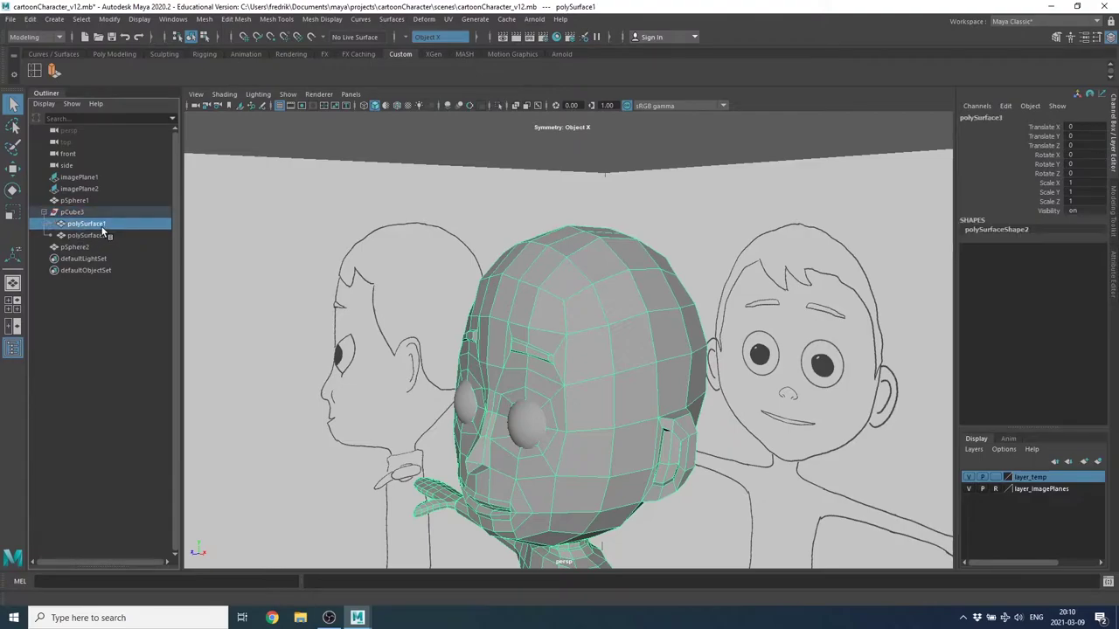
left_click(86, 236)
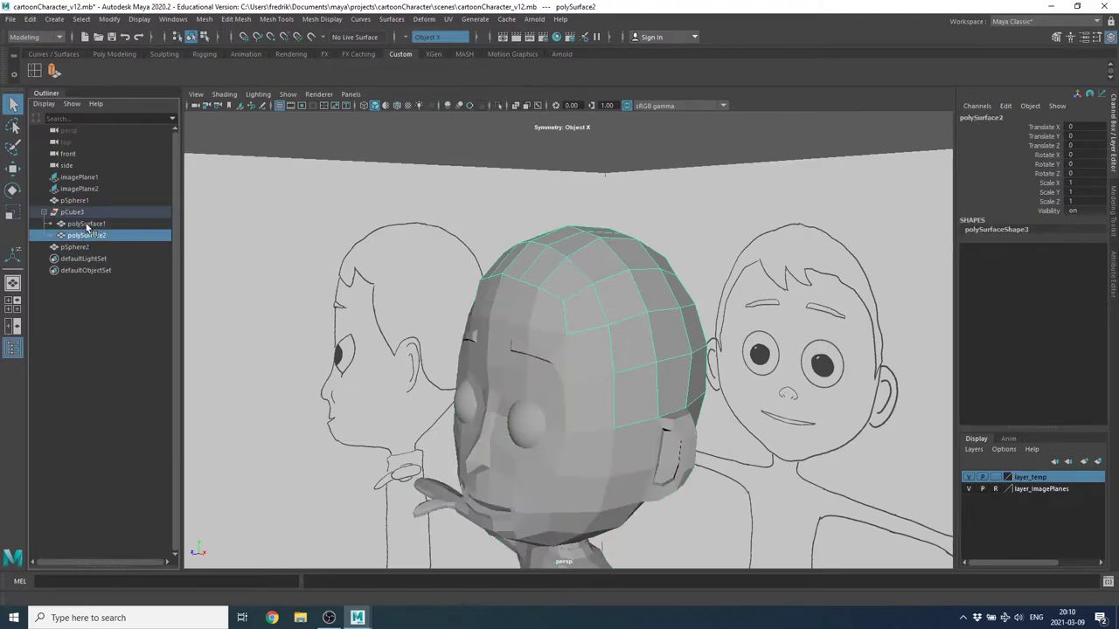
left_click(87, 224)
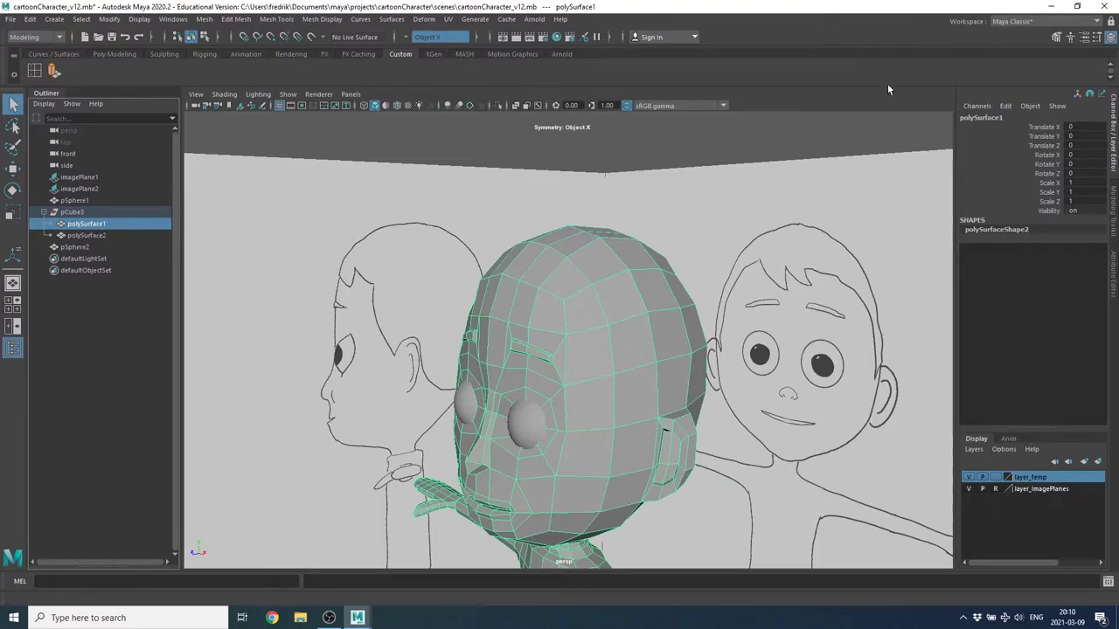
Rename polySurface1 to body and polySurface2 to hair, then move both out of pCube3.
double_click(986, 118)
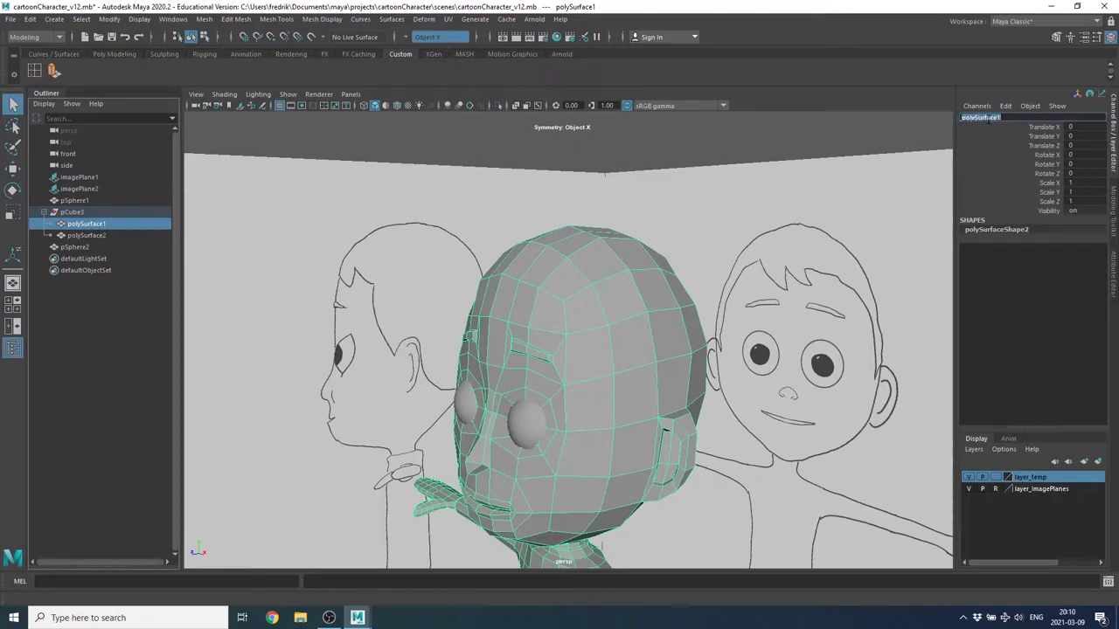
type("body")
key("Return")
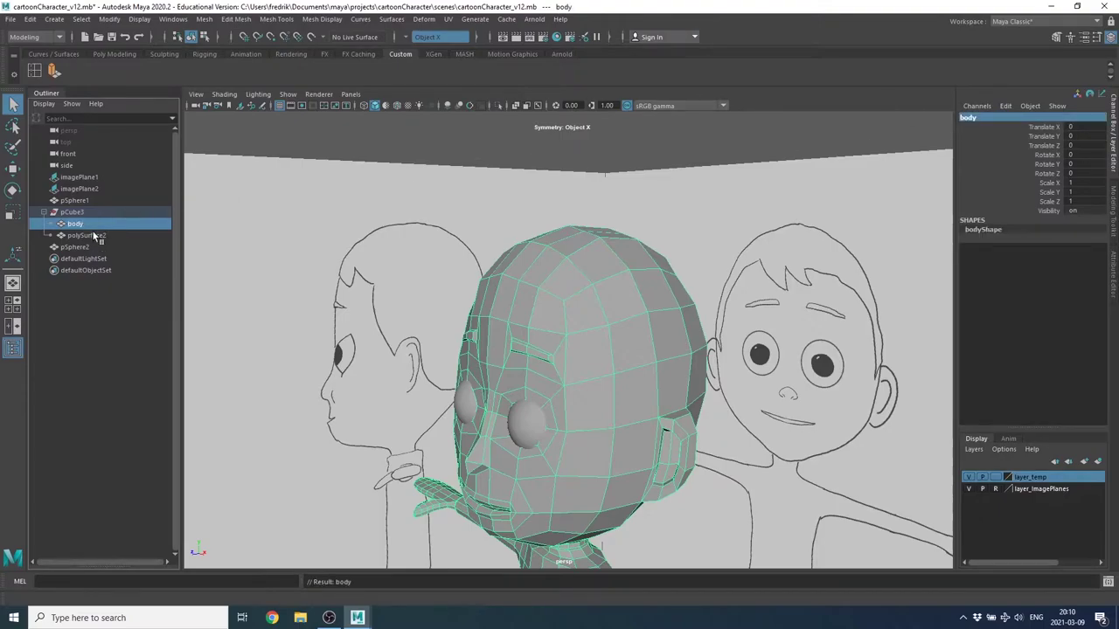
left_click(87, 236)
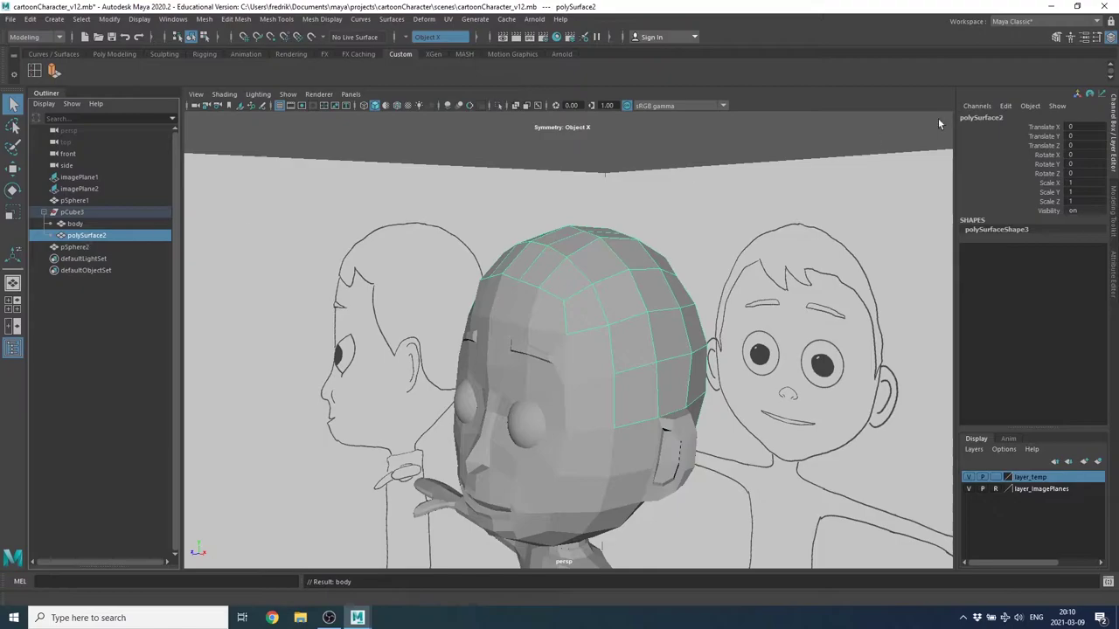
double_click(997, 118)
type("ha")
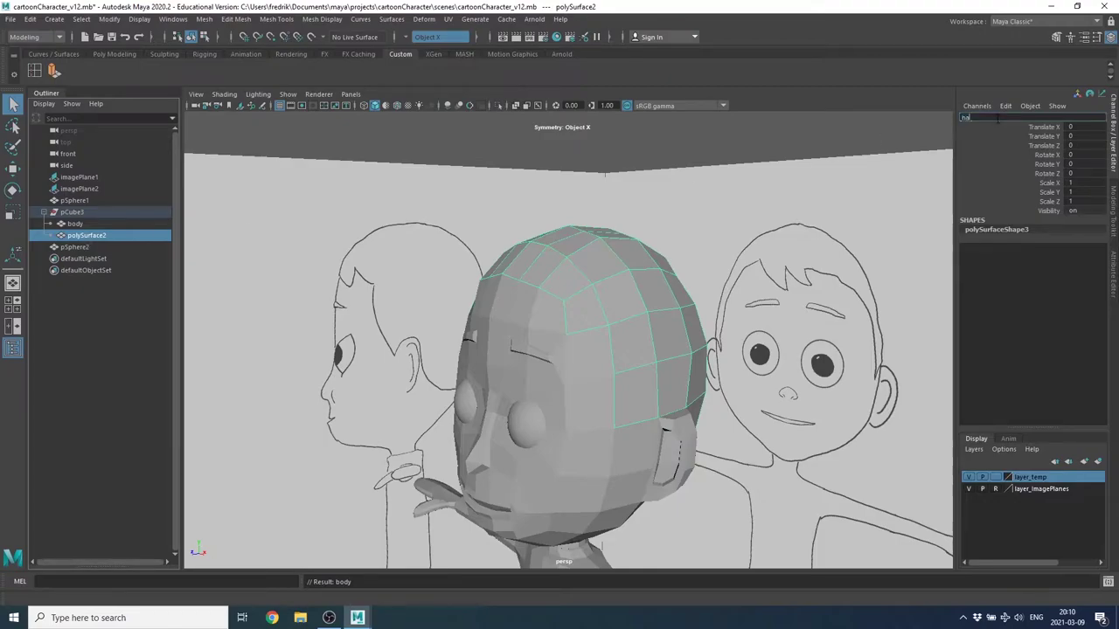
type("ir")
key("Return")
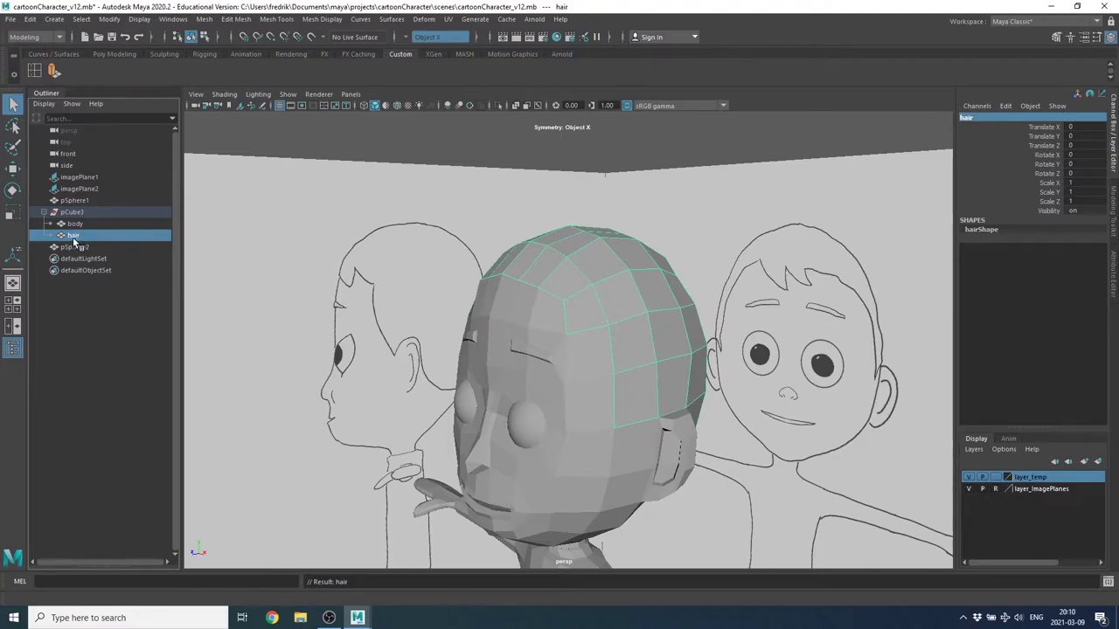
left_click_drag(74, 235, 94, 321)
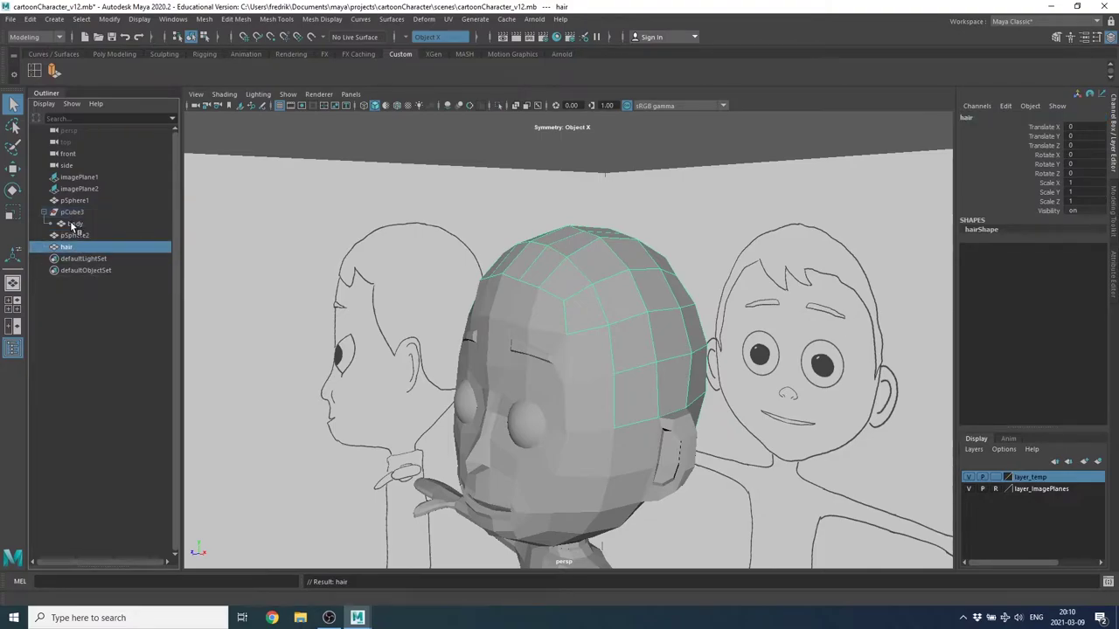
left_click_drag(73, 225, 93, 323)
Delete the empty pCube3 group and rename pSphere1 to l_eye.
left_click(73, 213)
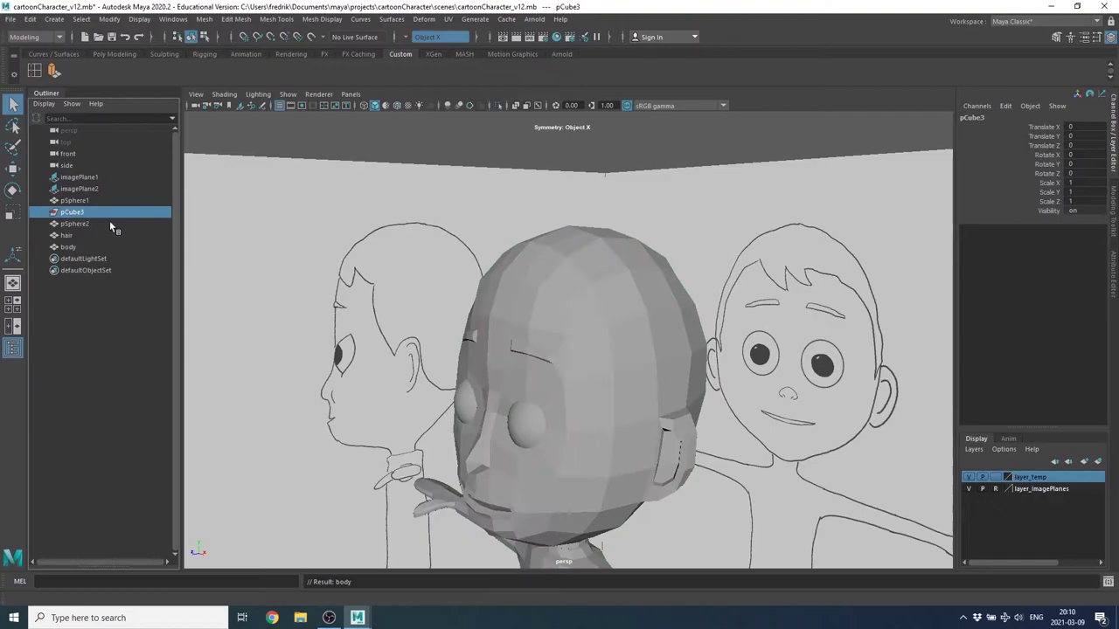
key("Delete")
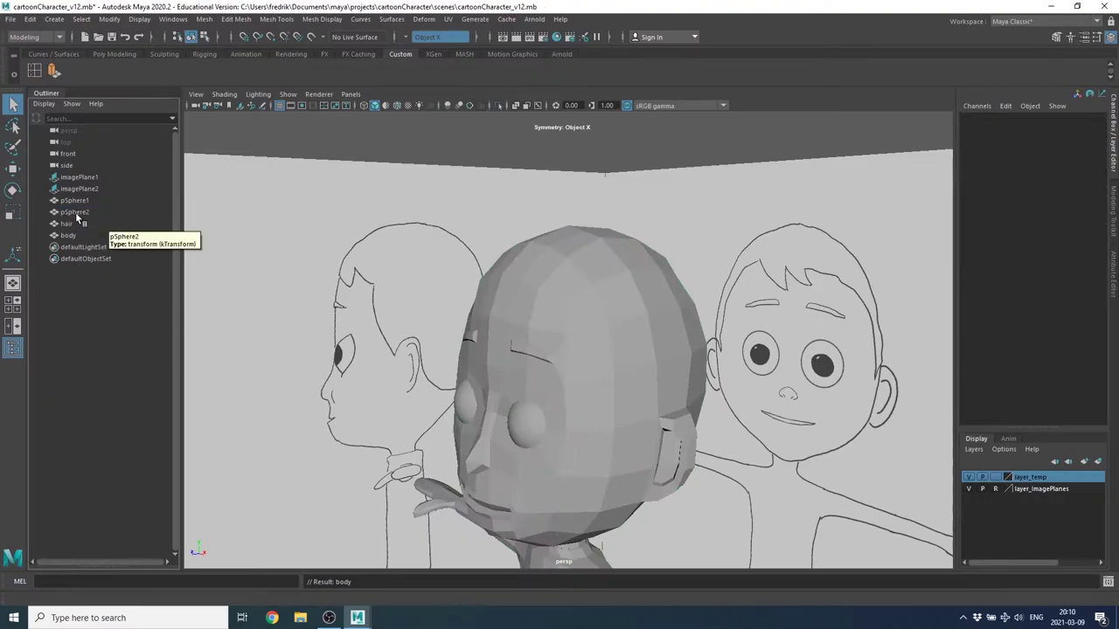
left_click(77, 202)
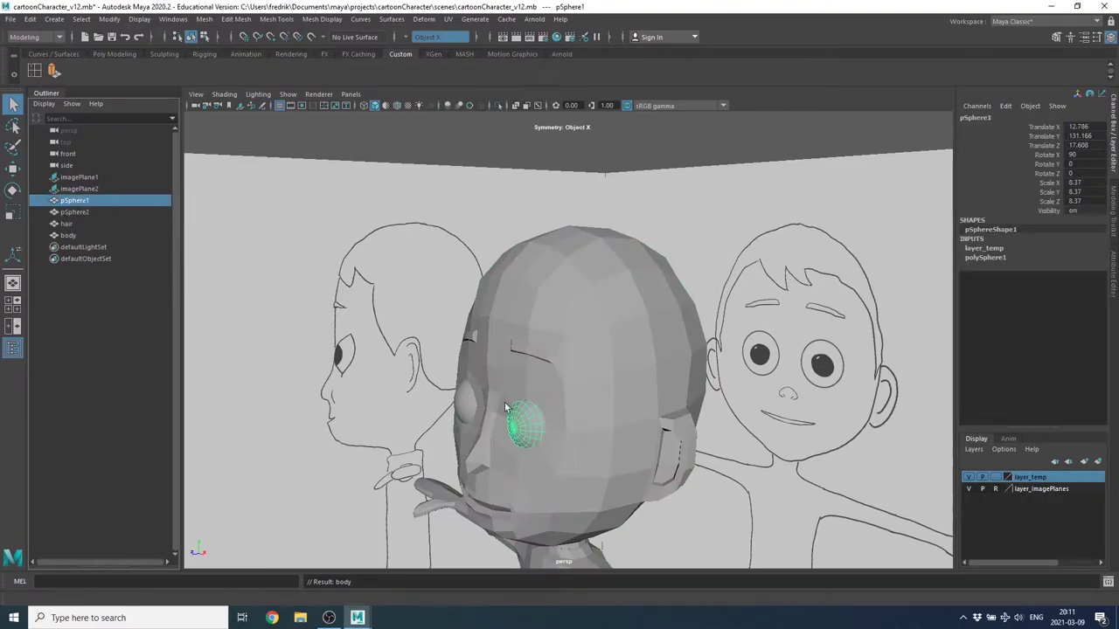
double_click(986, 119)
key("BackSpace")
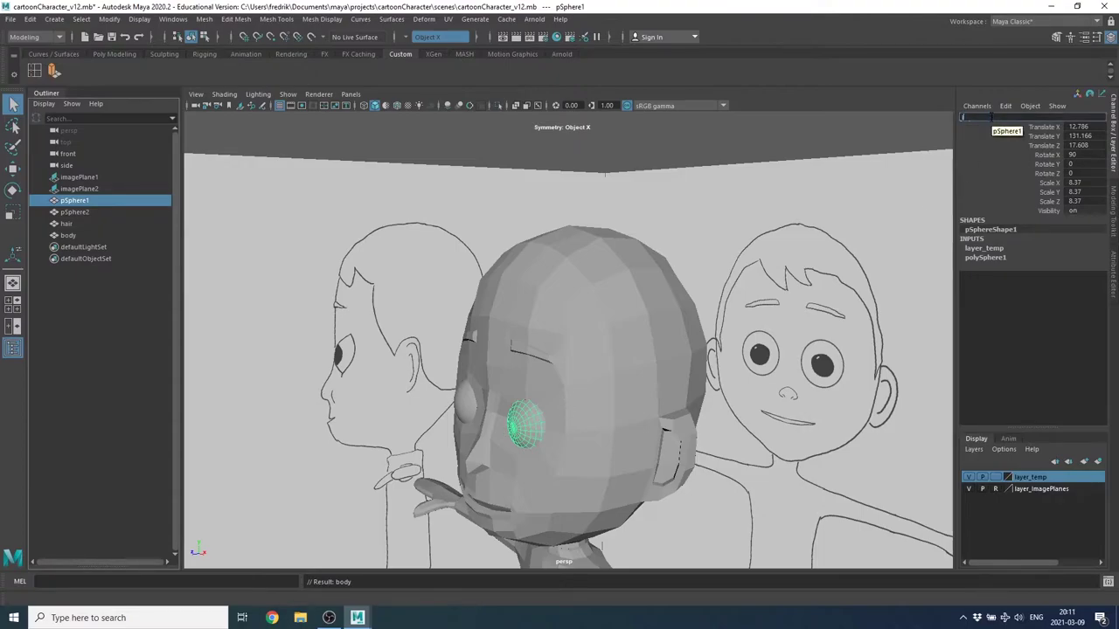
type("l_eye")
key("Return")
Rename pSphere2 to r_eye and save the scene.
left_click(75, 212)
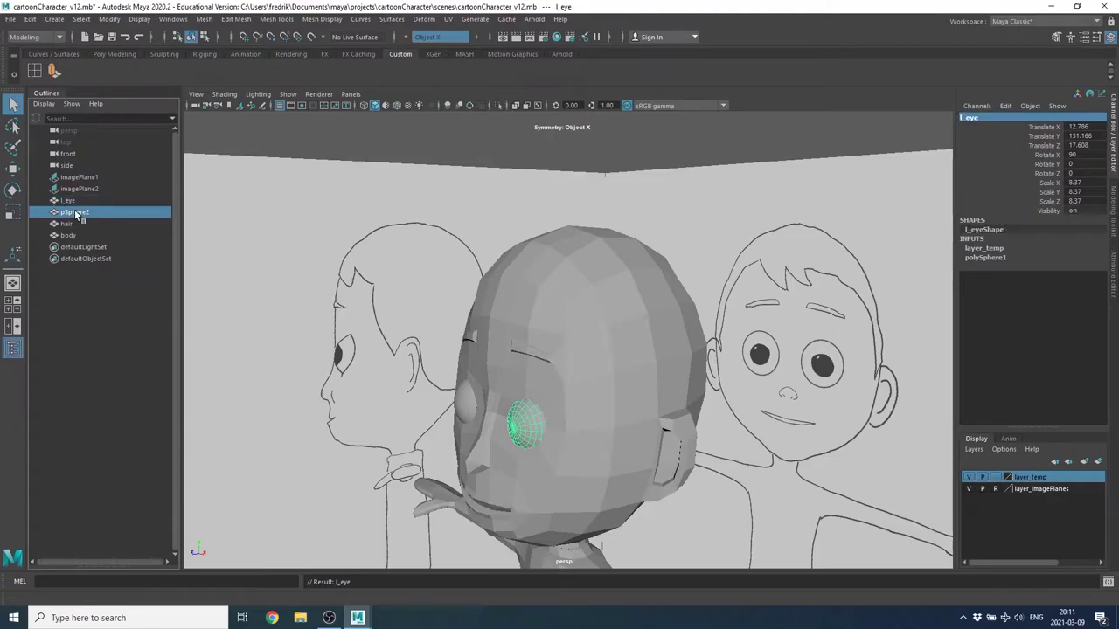
double_click(962, 119)
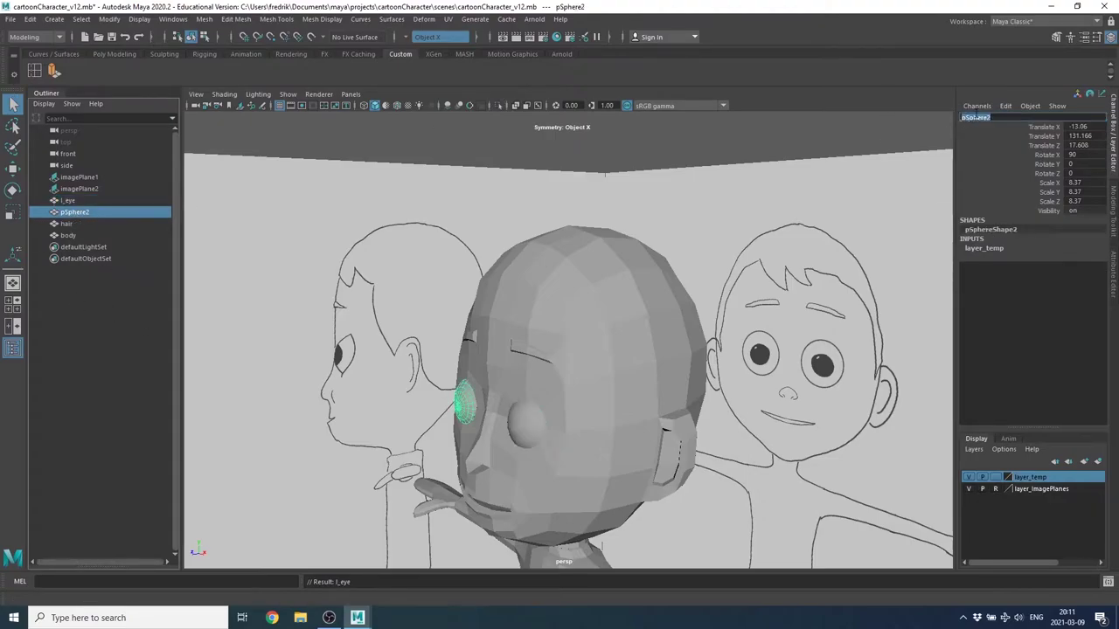
type("r_e")
type("ye")
key("Return")
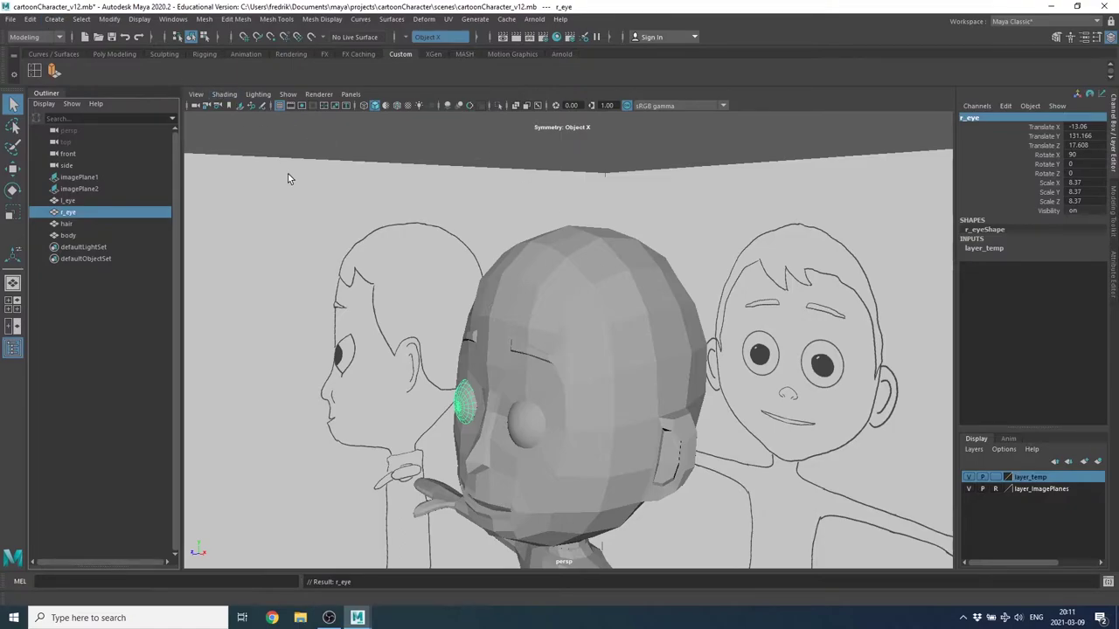
key("ctrl+s")
Put the hair mesh into Vertex mode and marquee-select all of its vertices.
left_click_drag(685, 383, 606, 324, "alt")
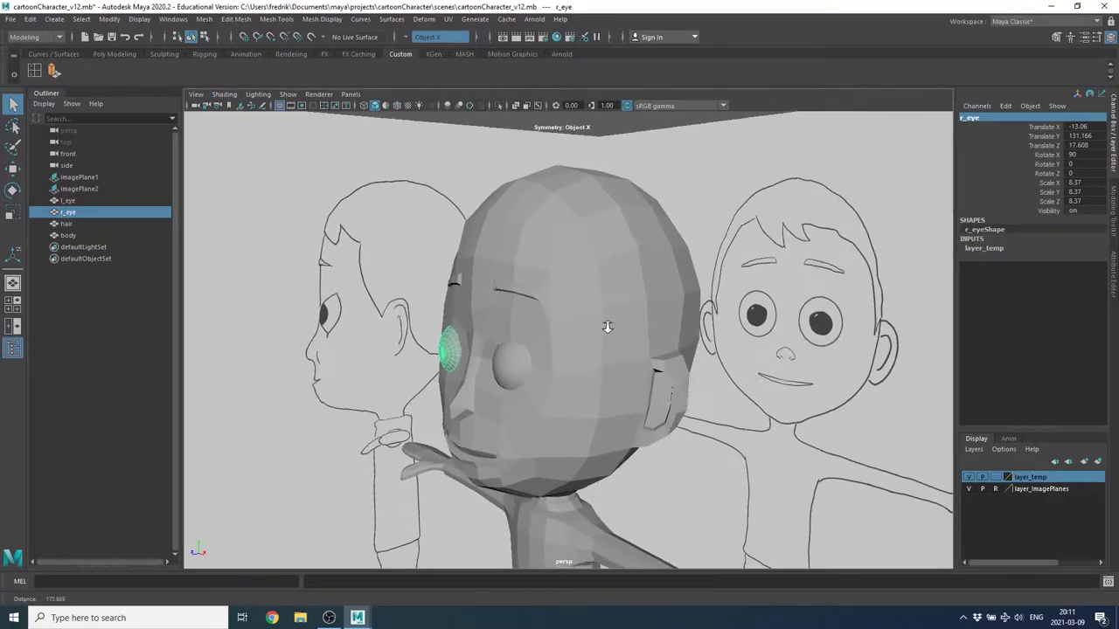
scroll(607, 324, "up", 2)
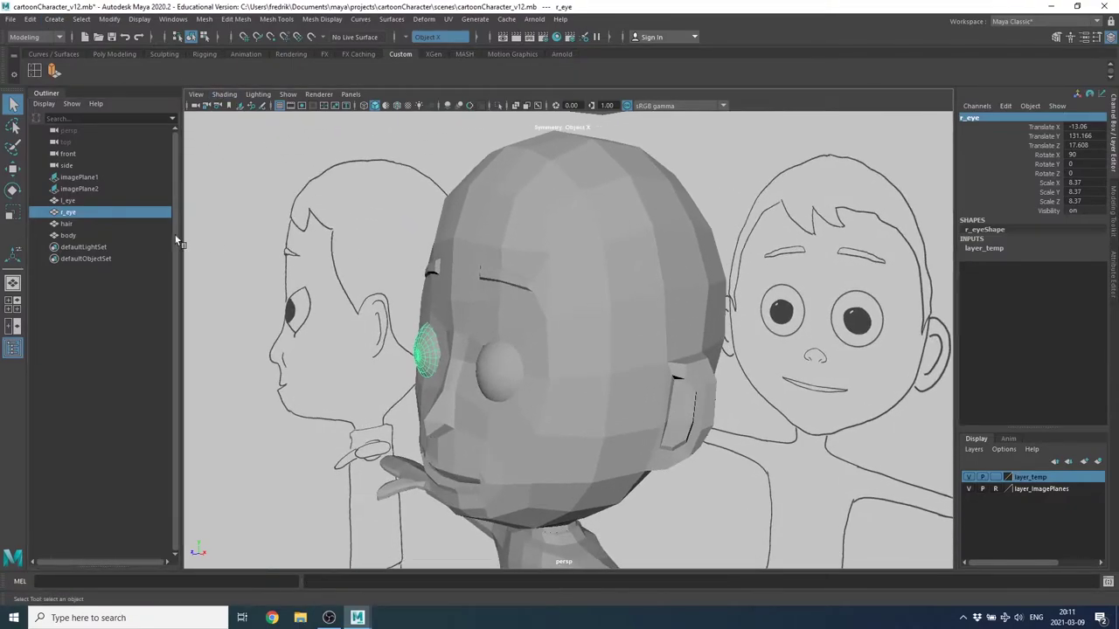
left_click(65, 224)
mouse_move(618, 255)
left_mouse_down("alt")
mouse_move(626, 323)
mouse_move(613, 323)
left_mouse_up("alt")
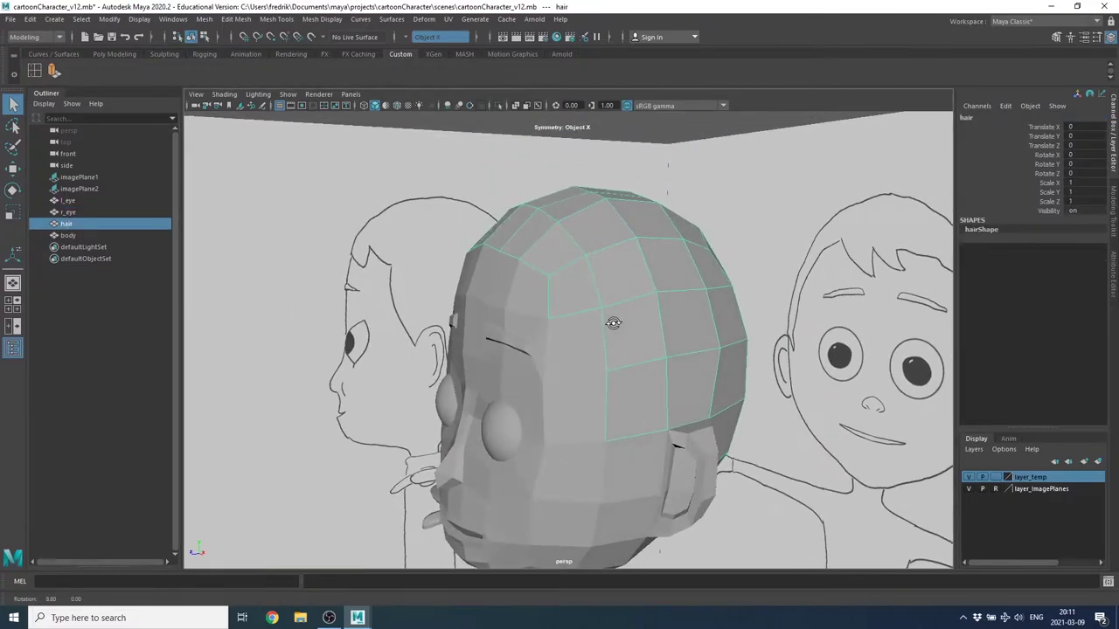
scroll(664, 238, "down", 3)
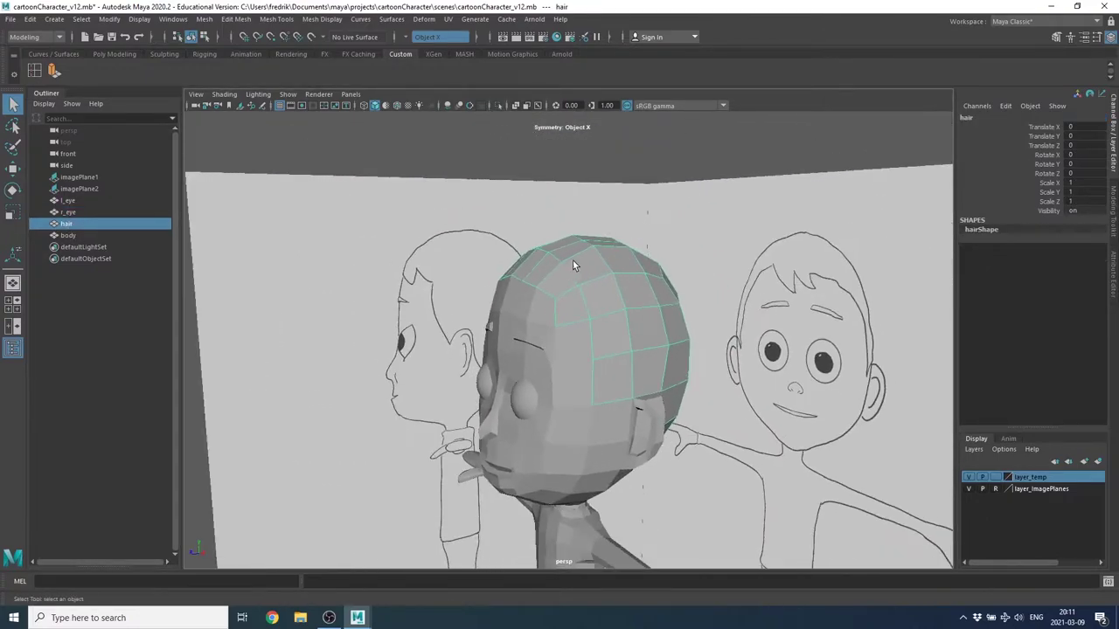
mouse_move(572, 260)
left_mouse_down("alt")
mouse_move(592, 285)
mouse_move(627, 181)
left_mouse_up("alt")
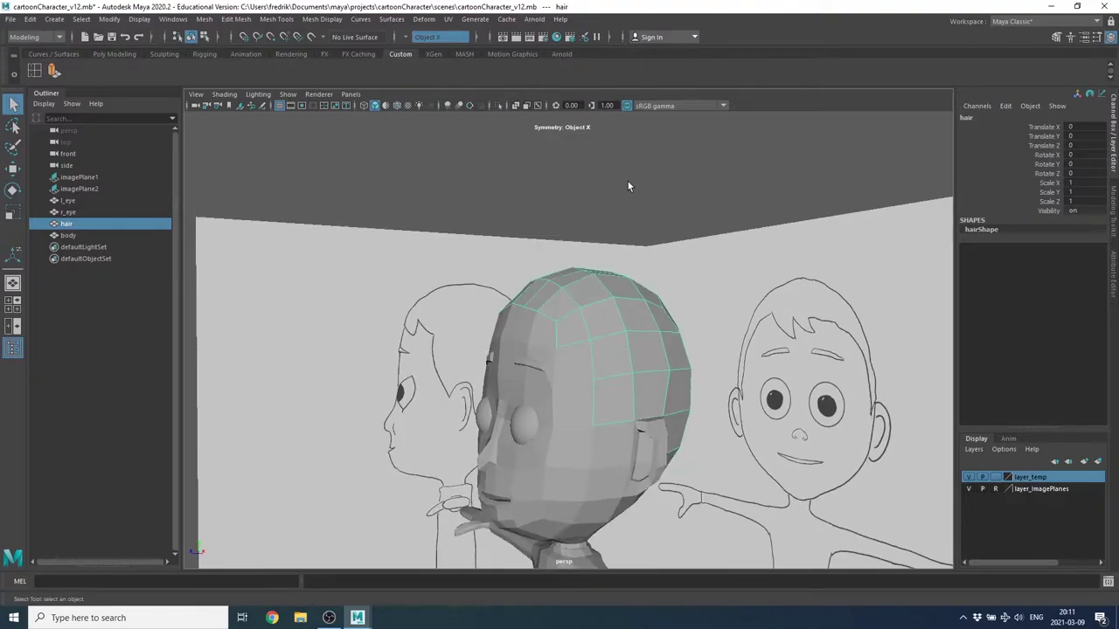
right_click(627, 181)
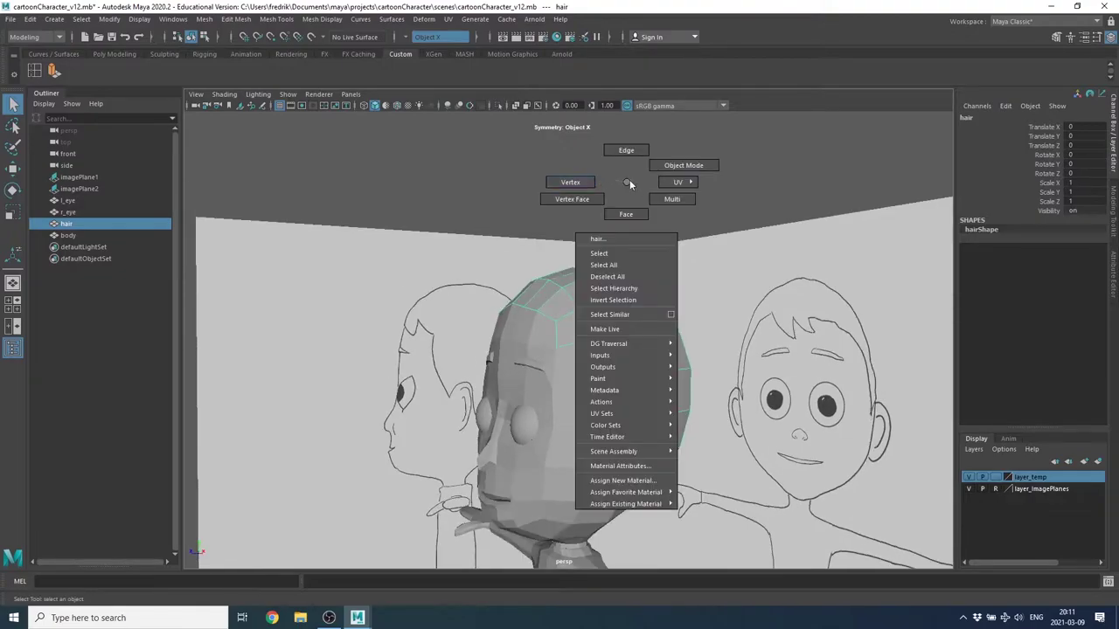
left_click(571, 183)
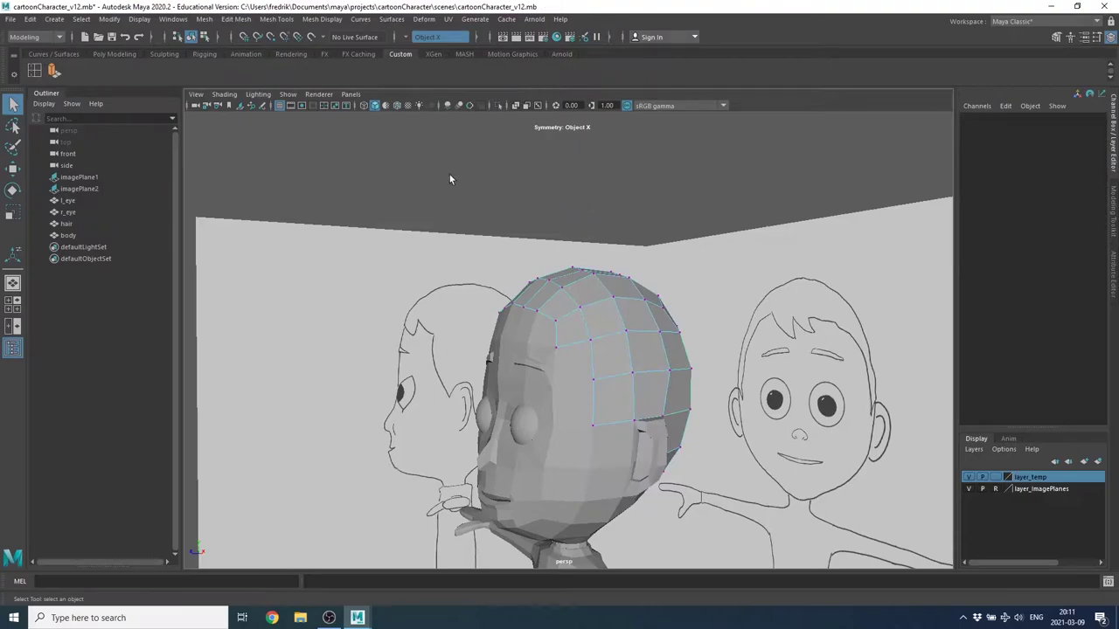
left_click_drag(449, 179, 785, 567)
mouse_move(769, 397)
left_mouse_down("alt")
mouse_move(455, 382)
mouse_move(629, 400)
mouse_move(816, 336)
mouse_move(773, 407)
left_mouse_up("alt")
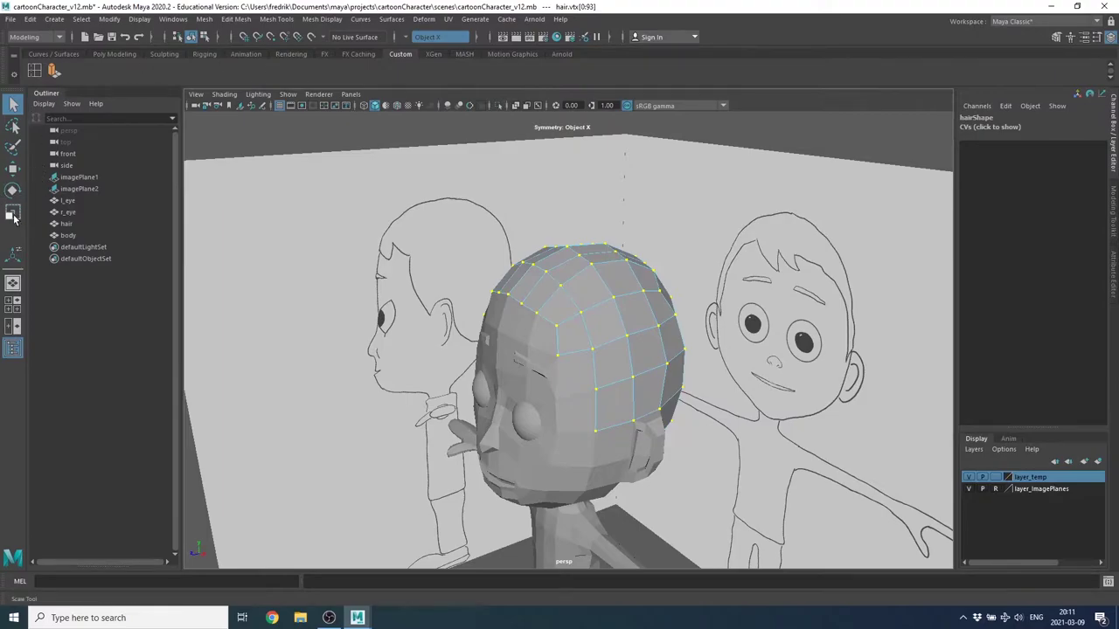
Set the Move tool's axis orientation to Normal in Tool Settings.
double_click(13, 168)
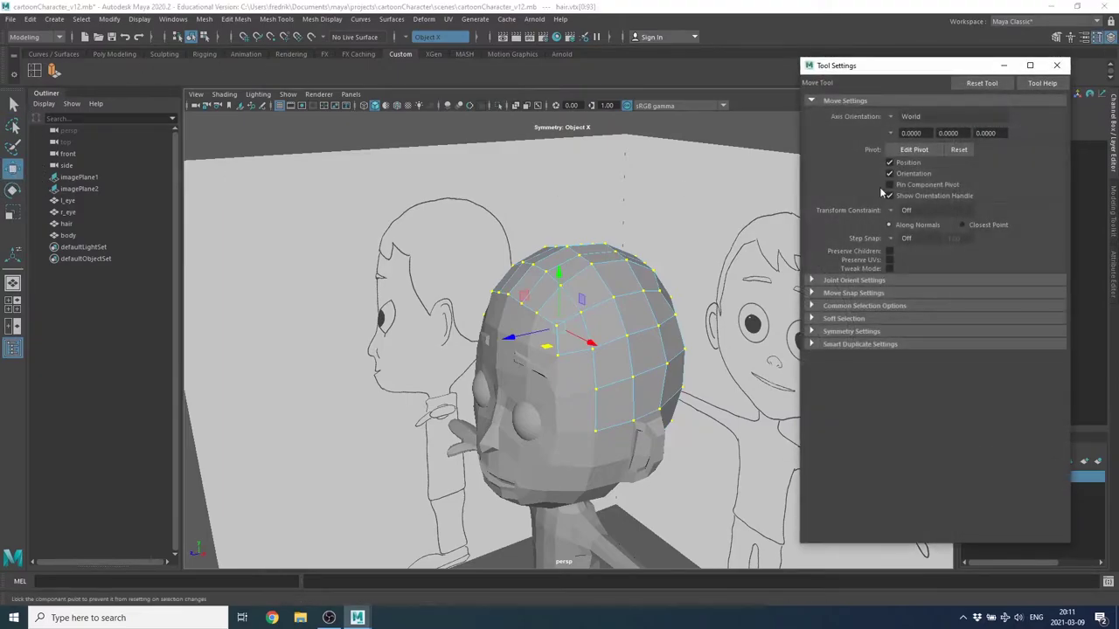
left_click(893, 119)
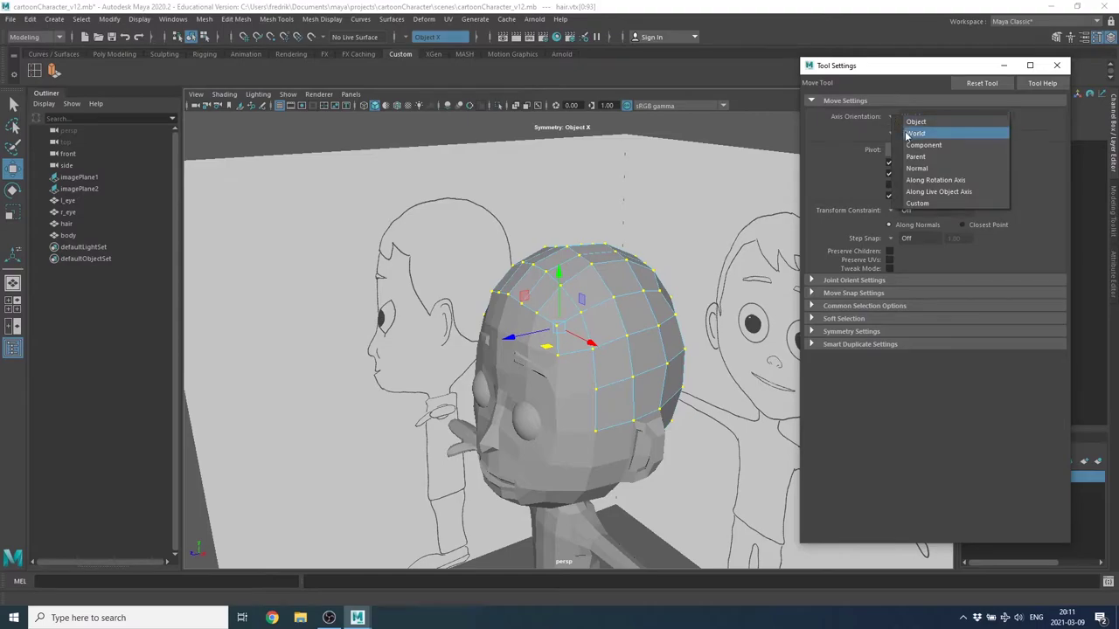
left_click(914, 133)
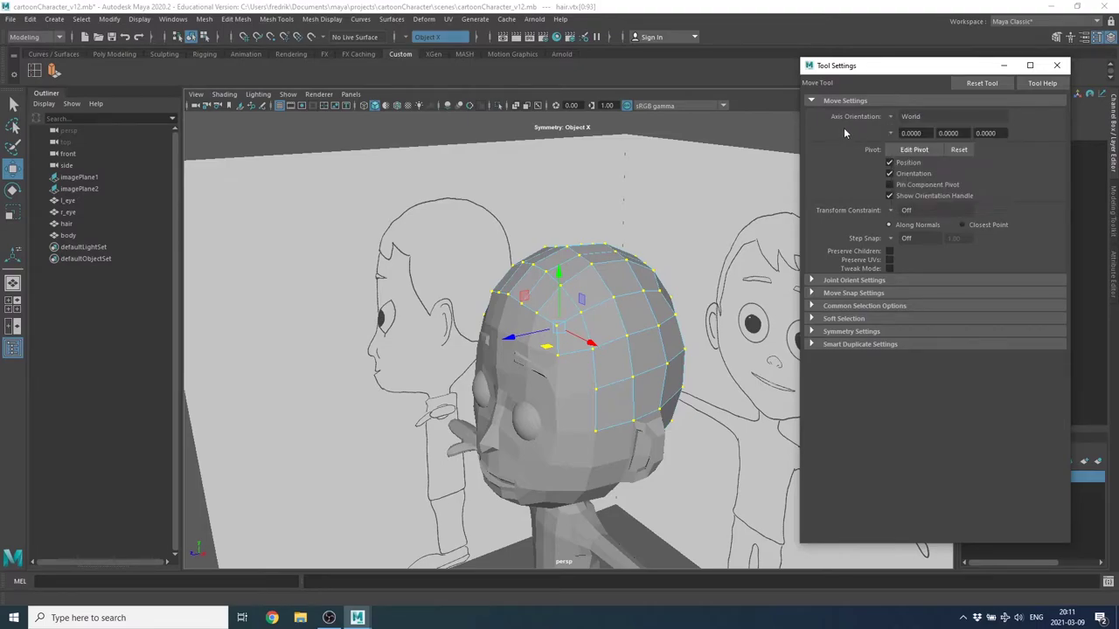
left_click(907, 119)
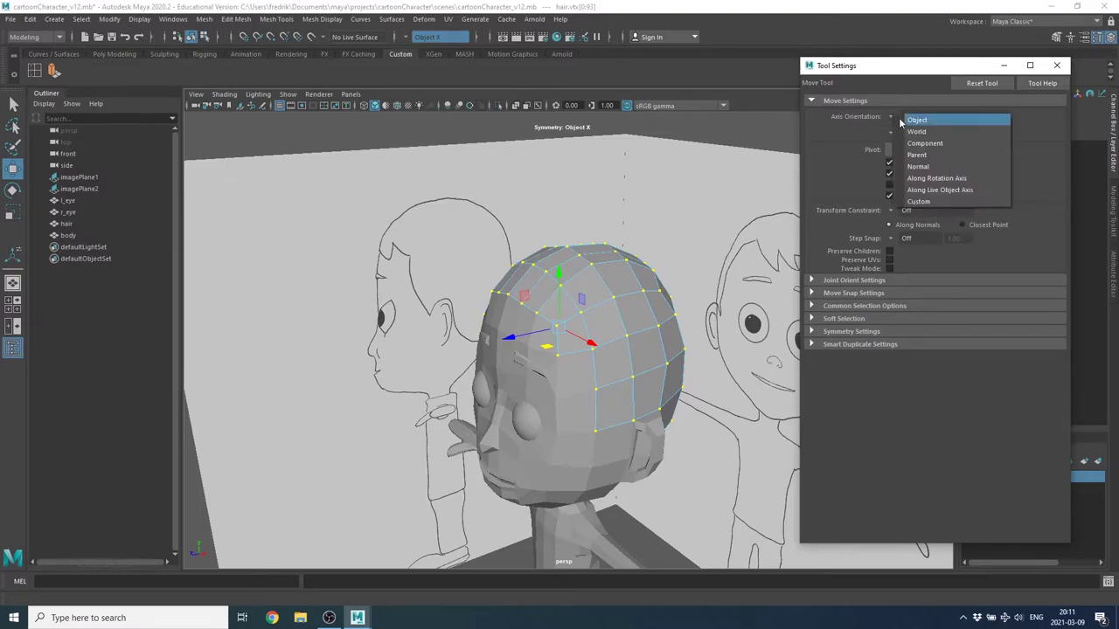
left_click(918, 166)
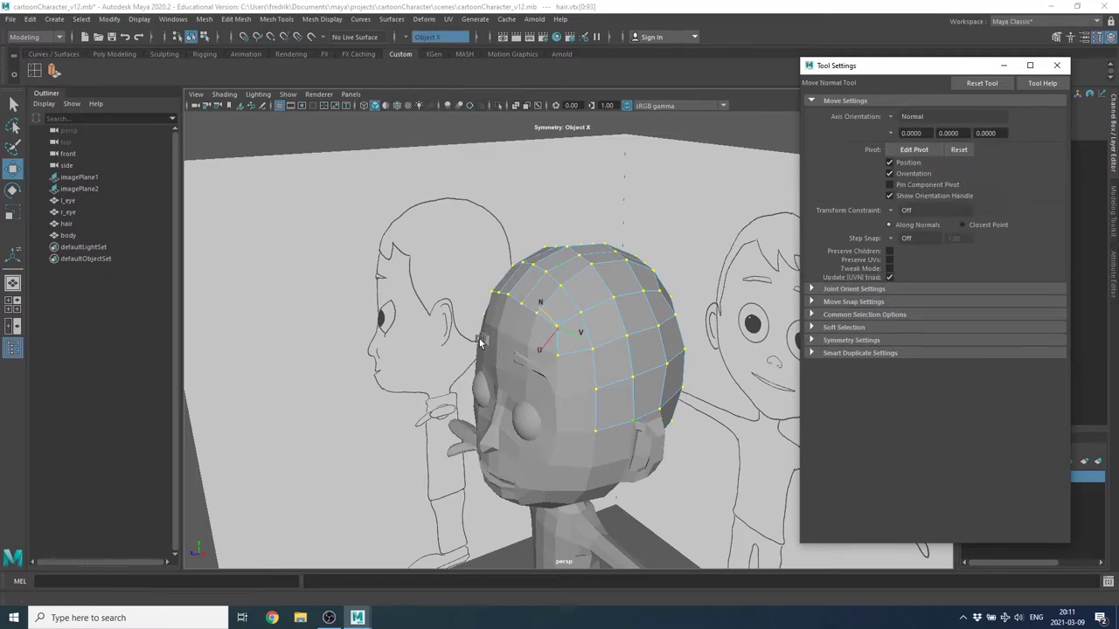
Push the selected hair vertices slightly outward along their normals.
right_click_drag(448, 345, 589, 341, "alt")
mouse_move(588, 341)
left_mouse_down("alt")
mouse_move(569, 334)
mouse_move(566, 343)
left_mouse_up("alt")
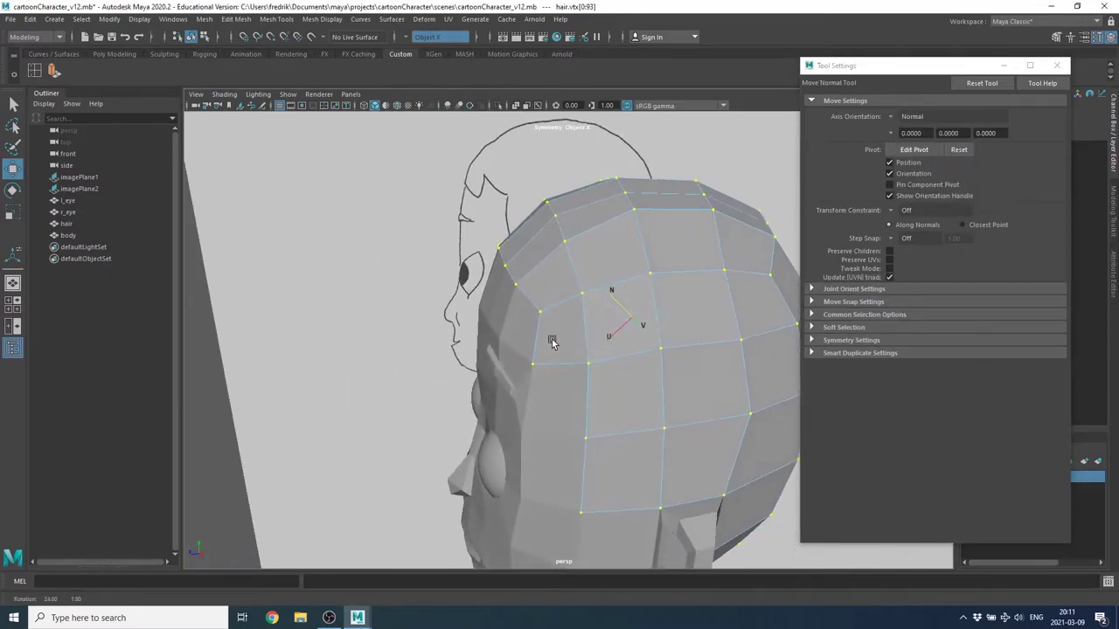
middle_click_drag(587, 339, 461, 335, "alt")
mouse_move(462, 335)
left_mouse_down("alt")
mouse_move(338, 342)
mouse_move(387, 253)
mouse_move(343, 262)
mouse_move(300, 250)
mouse_move(295, 263)
mouse_move(262, 262)
mouse_move(270, 257)
left_mouse_up("alt")
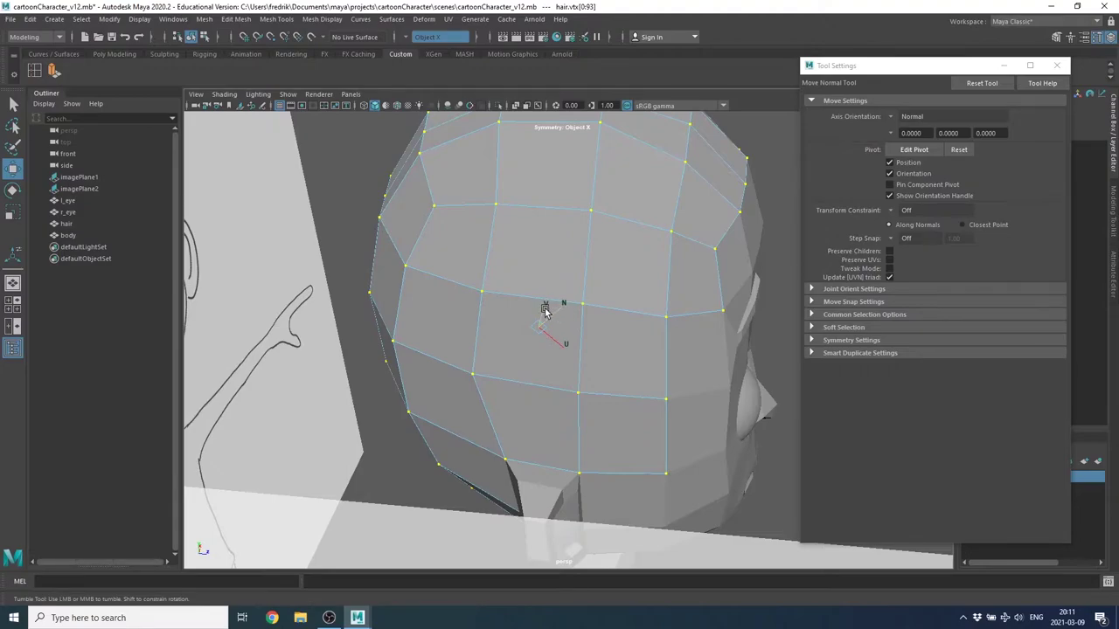
left_click_drag(556, 309, 452, 294, "alt")
left_click_drag(420, 290, 436, 283, "alt")
left_click_drag(526, 277, 523, 272)
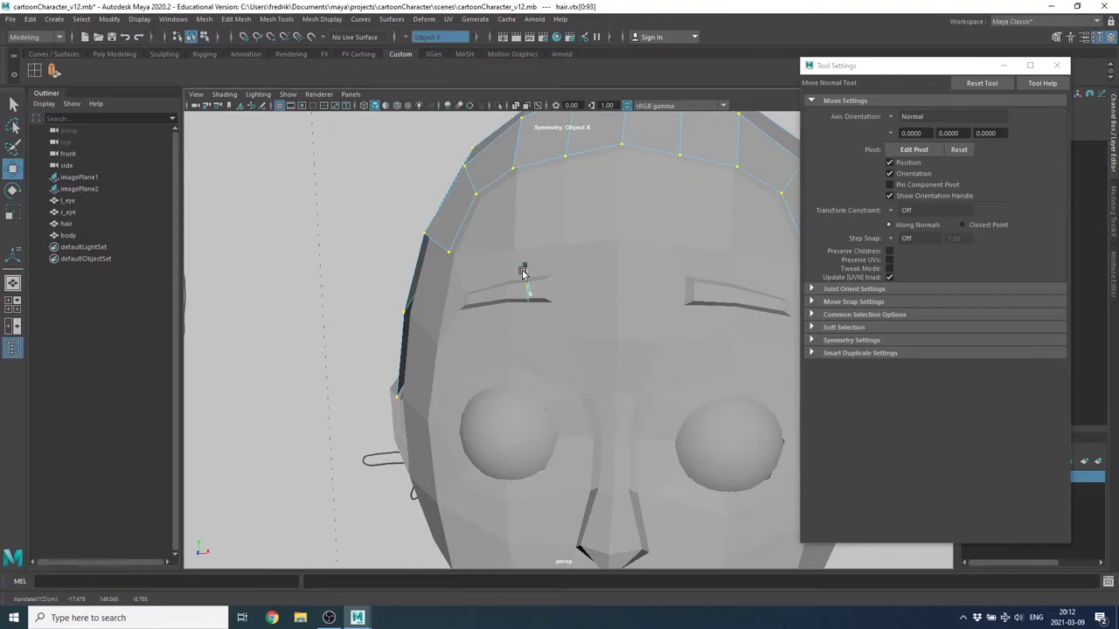
left_click_drag(522, 272, 522, 273)
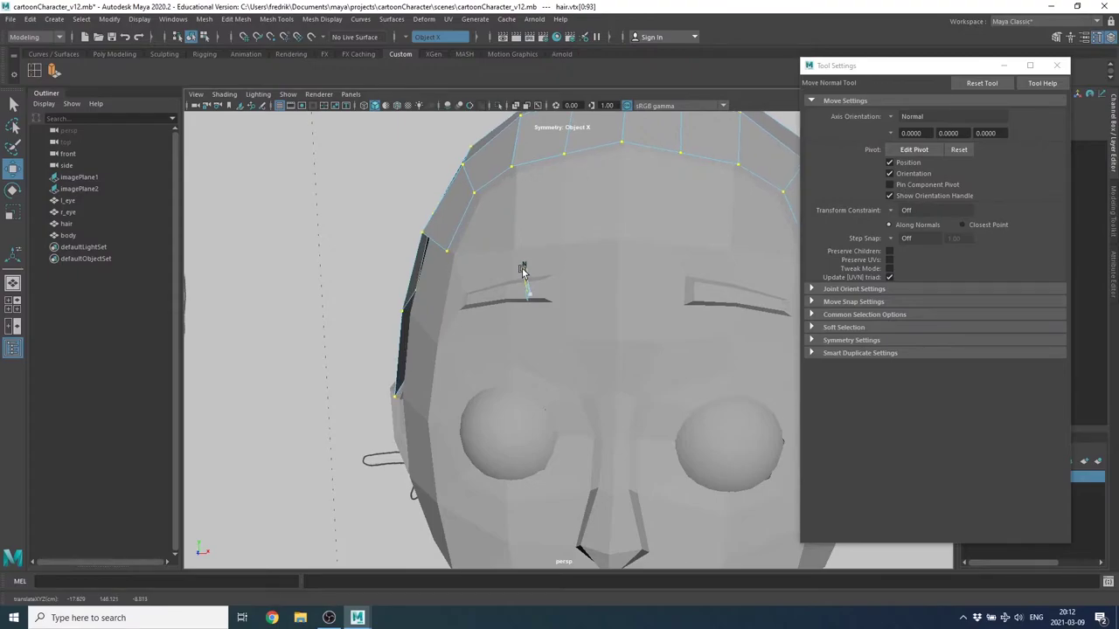
scroll(577, 275, "down", 3)
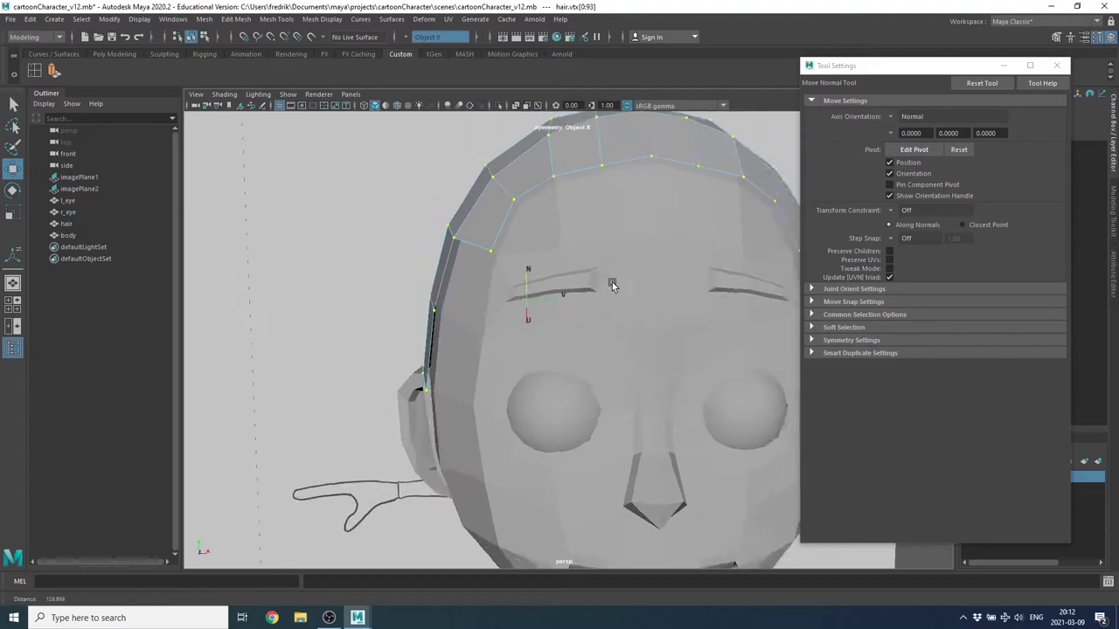
scroll(612, 283, "down", 5)
mouse_move(507, 294)
left_mouse_down("alt")
mouse_move(397, 271)
mouse_move(444, 275)
mouse_move(407, 292)
left_mouse_up("alt")
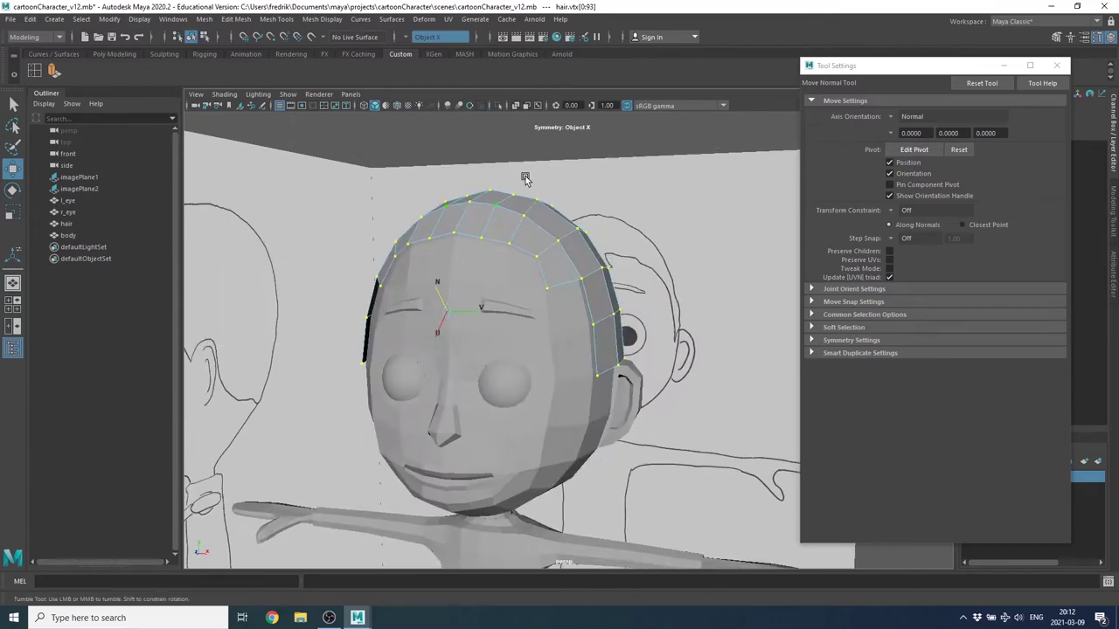
Set the move axis orientation back to World and return the hair to object mode.
left_click(892, 118)
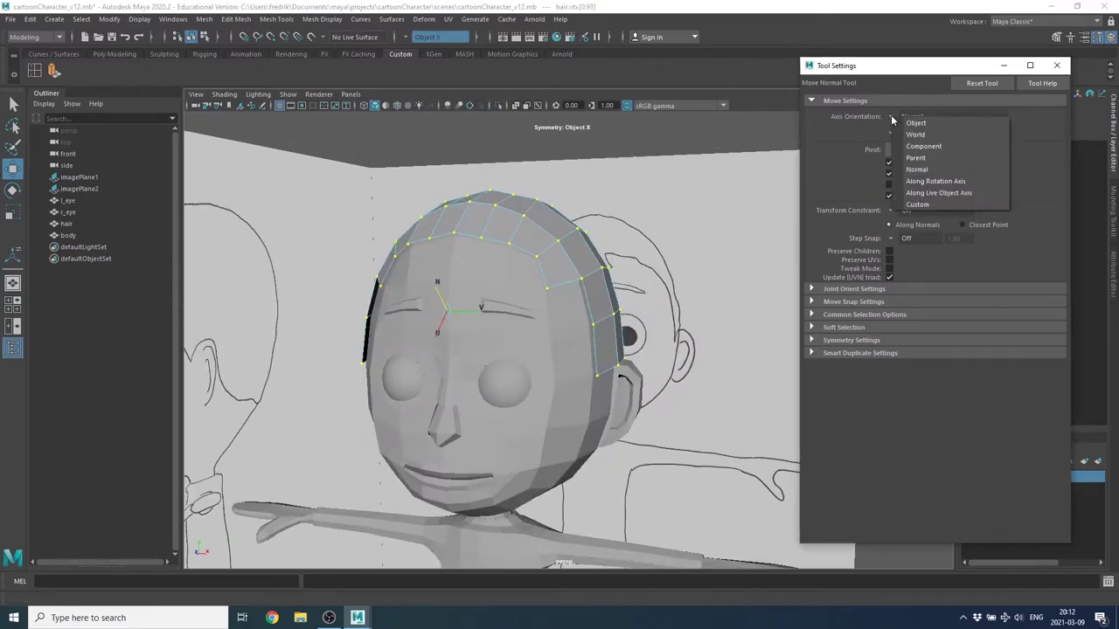
left_click(914, 133)
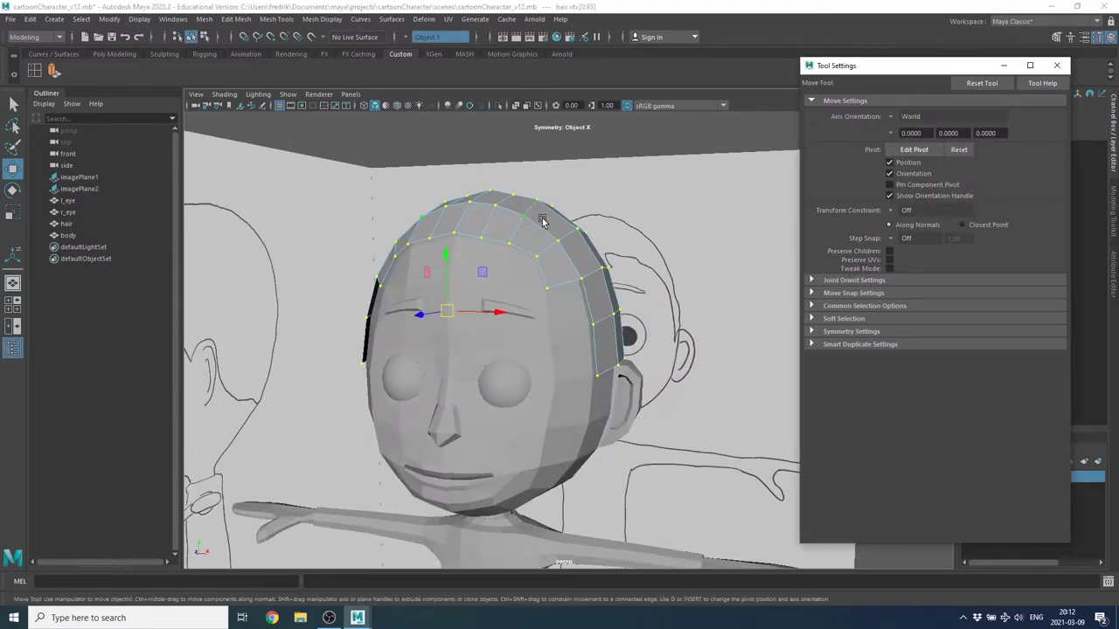
key("F8")
left_click_drag(597, 234, 530, 236, "alt")
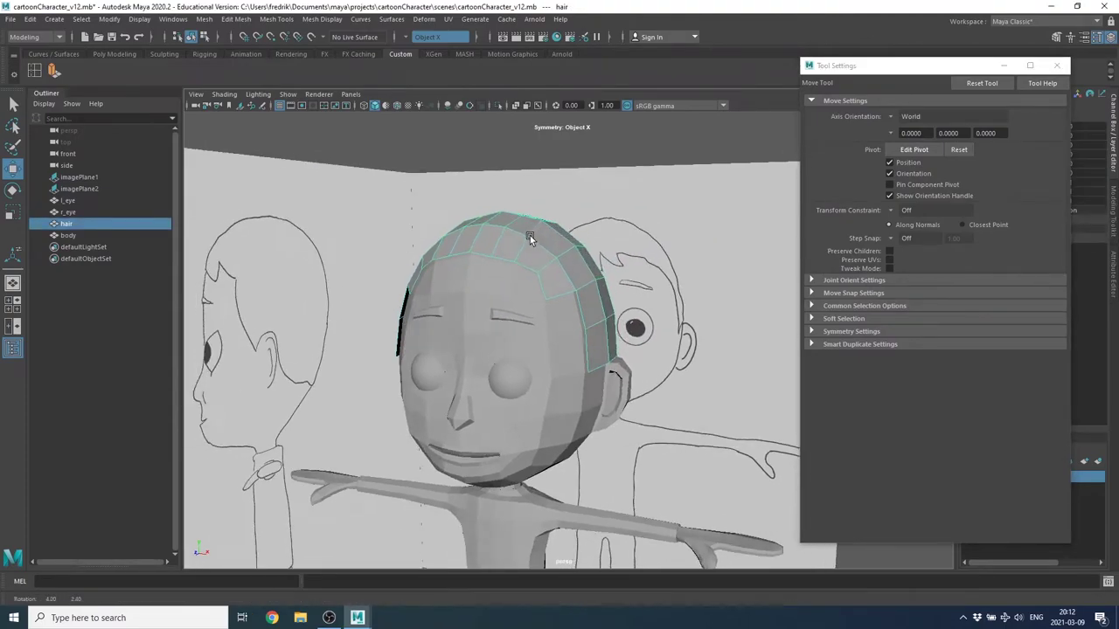
Close Tool Settings, add body to layer_temp, and set that layer to Reference.
left_click(1057, 64)
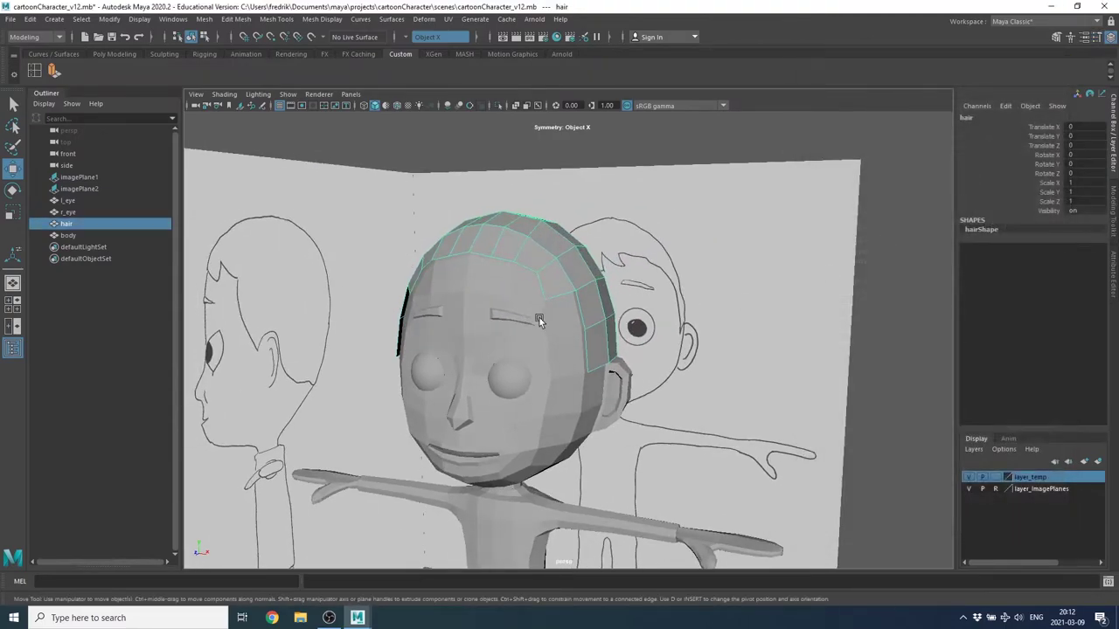
left_click(523, 382)
left_click(548, 417)
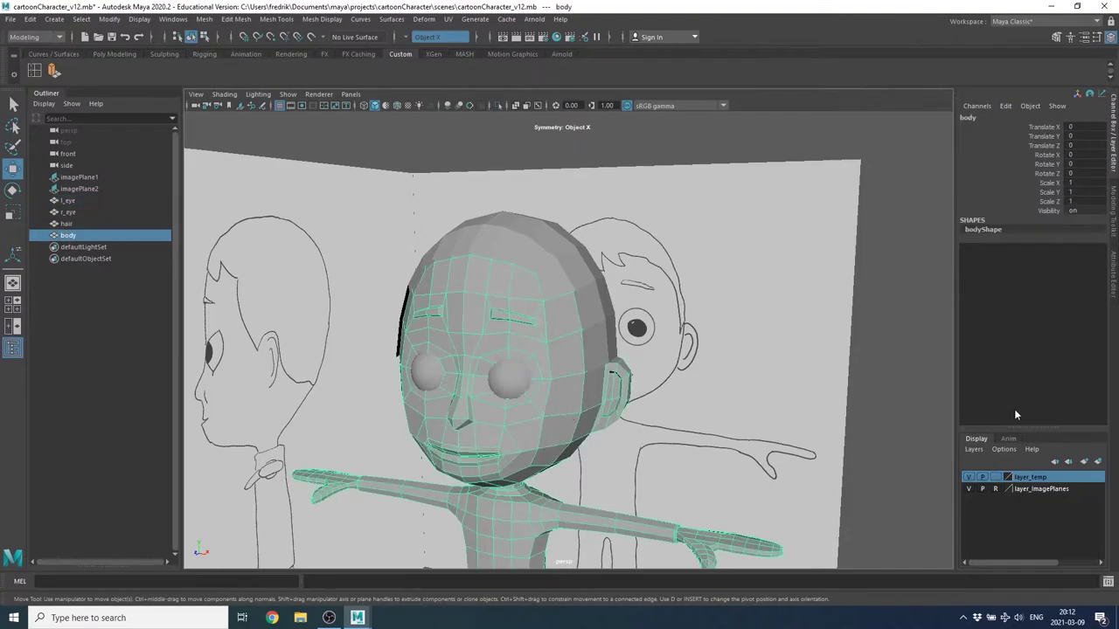
right_click(1034, 479)
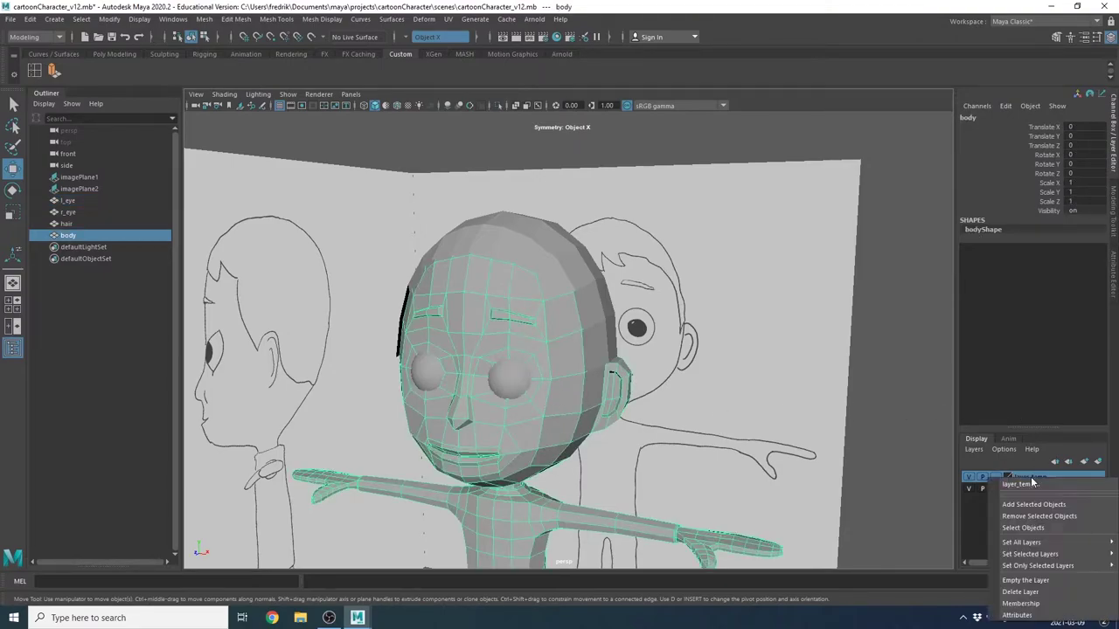
left_click(1035, 505)
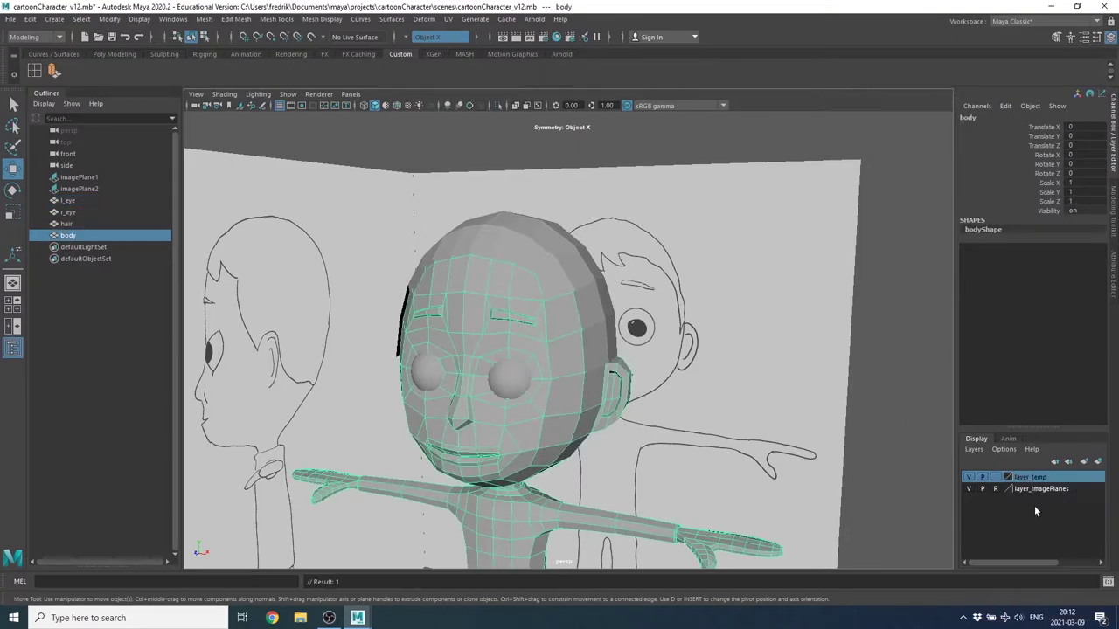
left_click(996, 478)
left_click(997, 479)
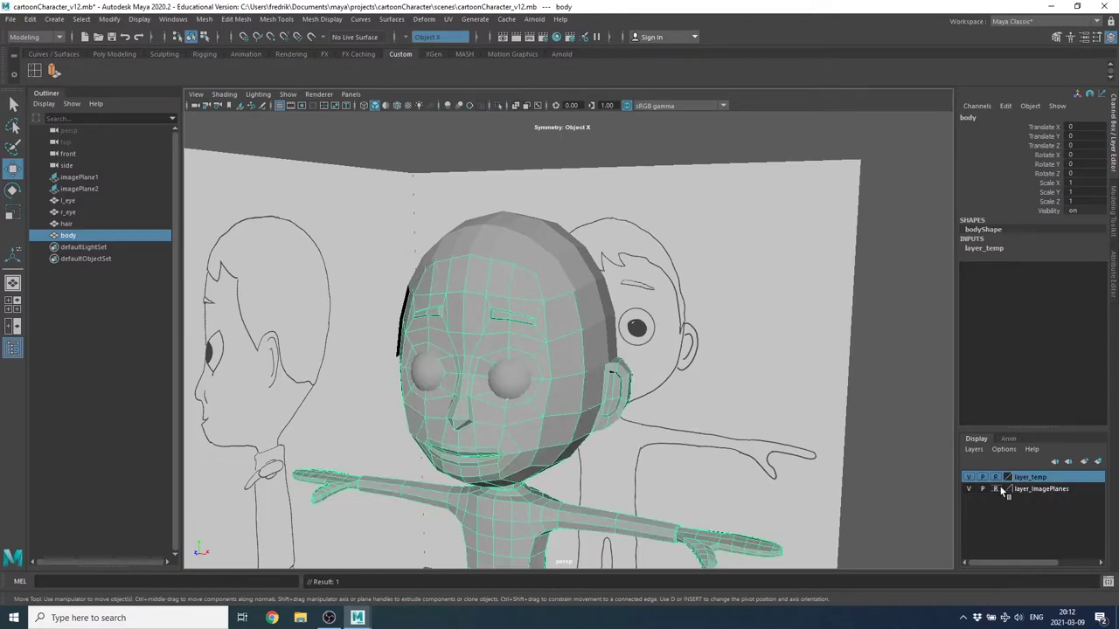
Select the hair mesh and bring up its material options.
left_click(512, 379)
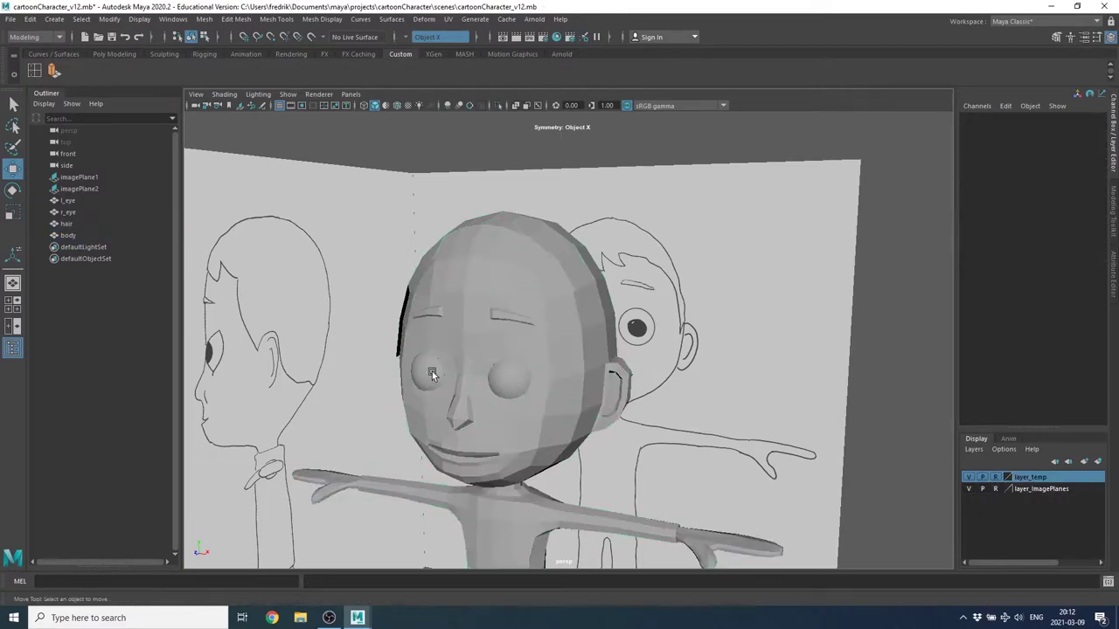
left_click(553, 388)
left_click(442, 375)
left_click(487, 347)
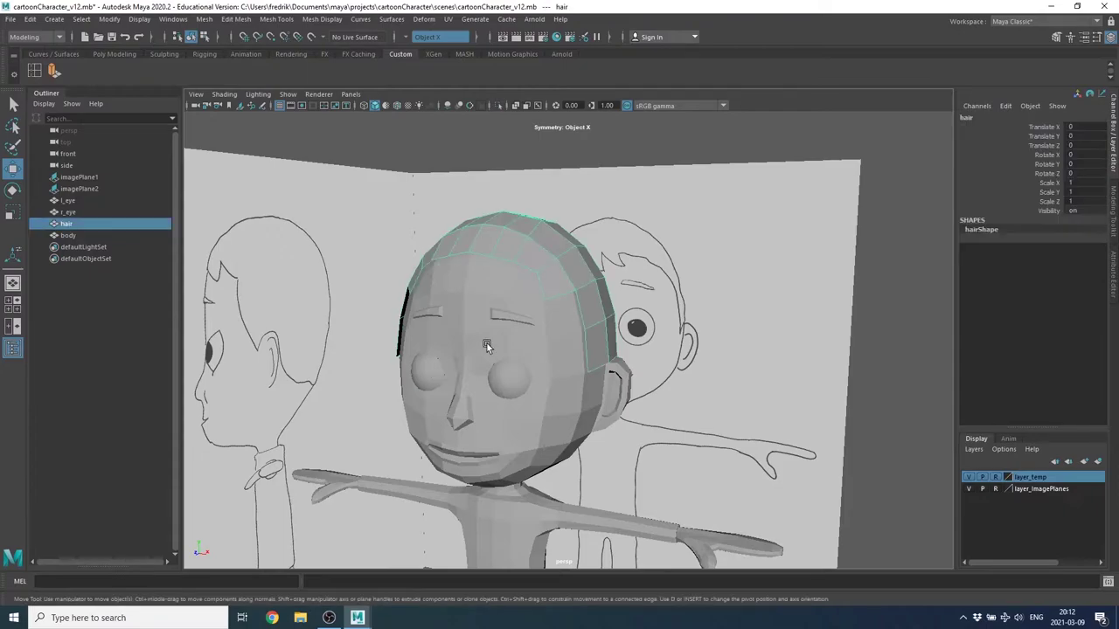
mouse_move(566, 358)
left_mouse_down("alt")
mouse_move(535, 319)
mouse_move(487, 323)
left_mouse_up("alt")
mouse_move(488, 324)
right_mouse_down("alt")
mouse_move(559, 293)
mouse_move(563, 334)
right_mouse_up("alt")
mouse_move(563, 334)
left_mouse_down("alt")
mouse_move(529, 324)
mouse_move(586, 305)
mouse_move(545, 320)
left_mouse_up("alt")
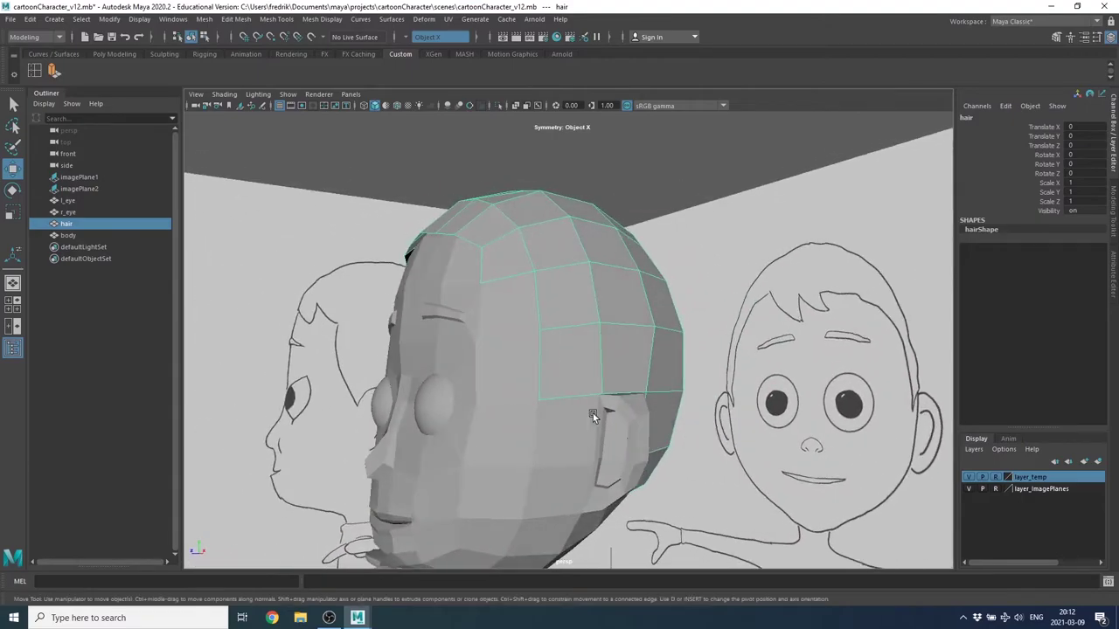
right_click_drag(559, 387, 568, 294)
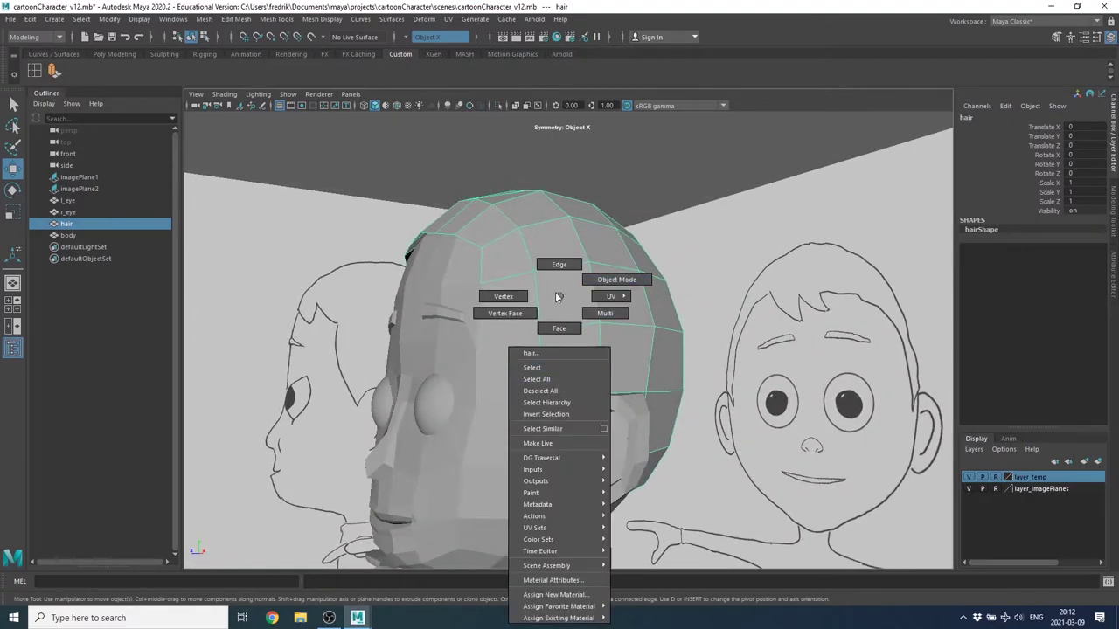
mouse_move(600, 263)
left_mouse_down("alt")
mouse_move(537, 282)
mouse_move(583, 252)
left_mouse_up("alt")
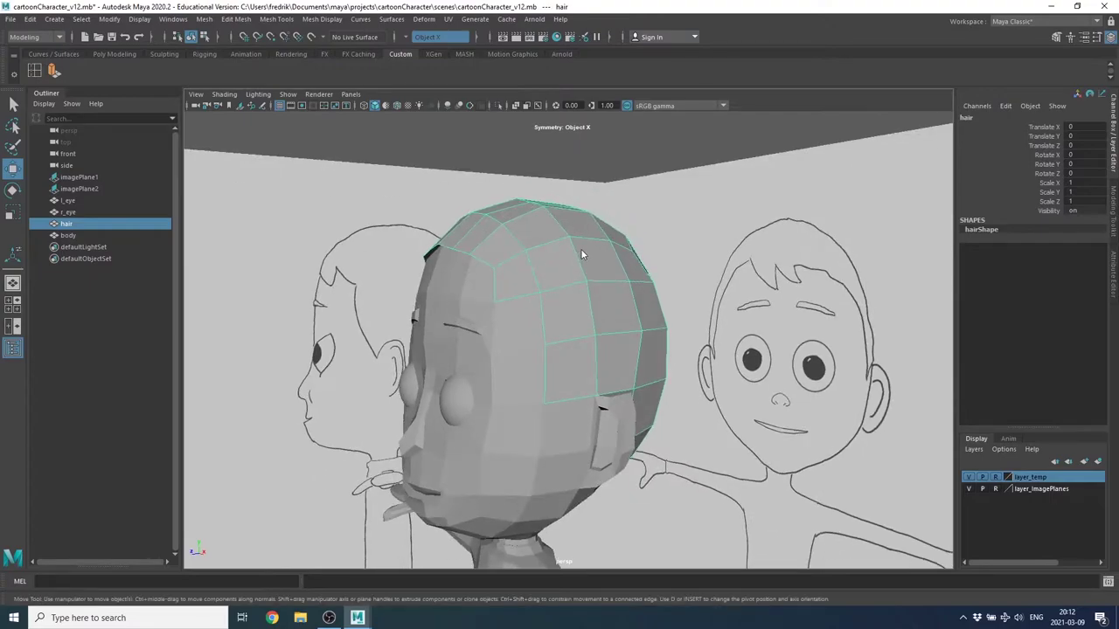
right_click(582, 253)
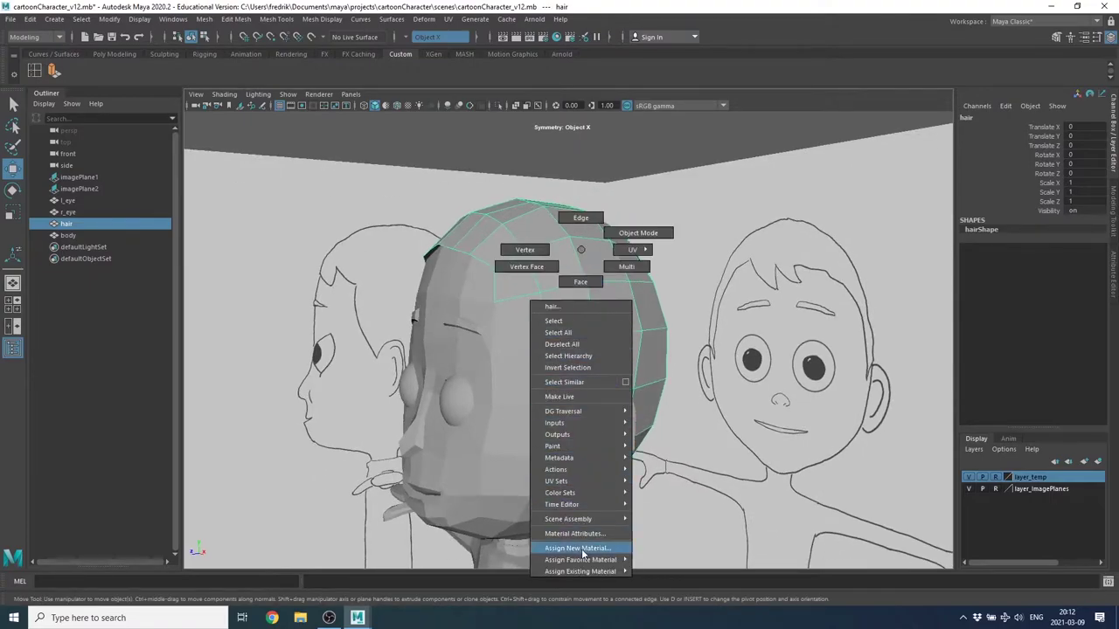
Assign a new brown Lambert material to the hair and set modelling symmetry to Off.
mouse_move(580, 571)
left_click(661, 569)
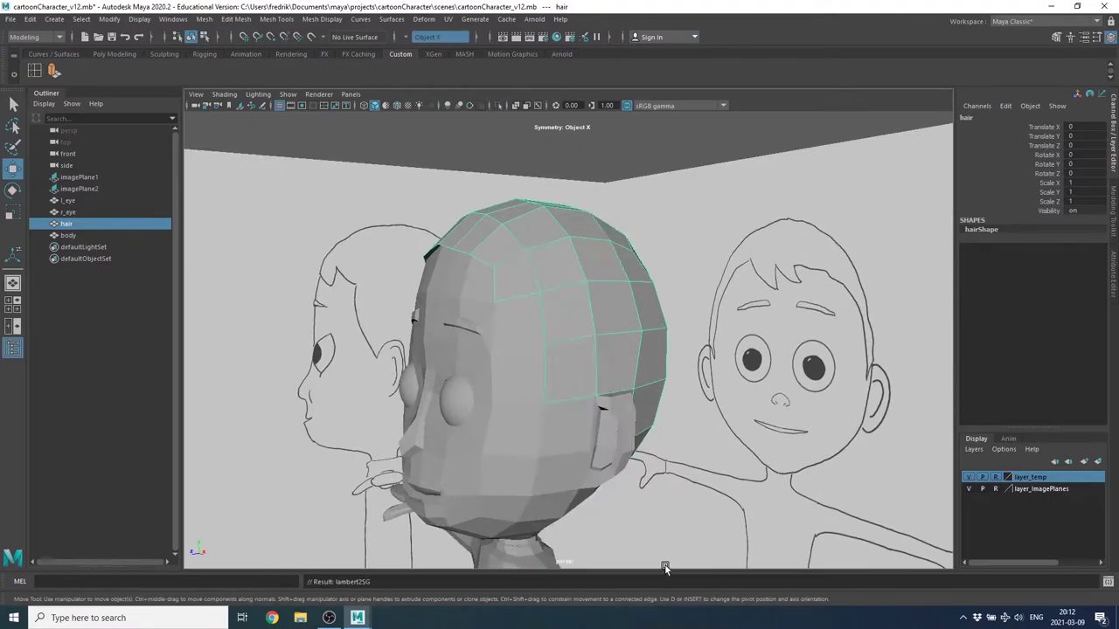
mouse_move(571, 320)
right_mouse_down("alt")
mouse_move(665, 326)
mouse_move(601, 336)
mouse_move(548, 306)
right_mouse_up("alt")
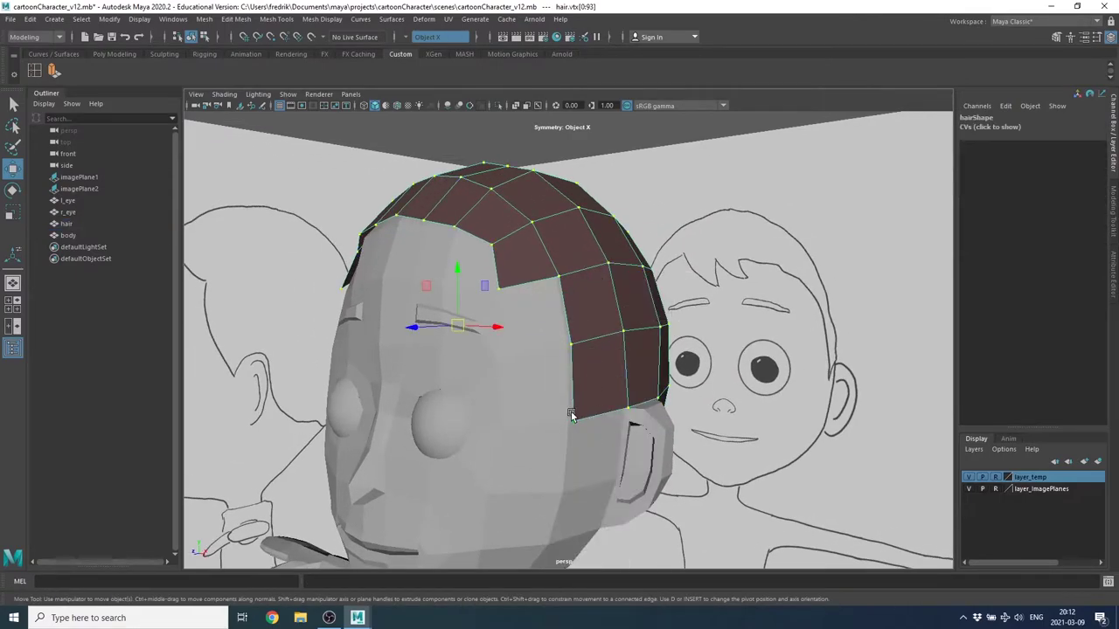
left_click(572, 419)
mouse_move(608, 440)
left_mouse_down("alt")
mouse_move(622, 432)
mouse_move(614, 419)
mouse_move(559, 381)
mouse_move(573, 402)
mouse_move(540, 404)
left_mouse_up("alt")
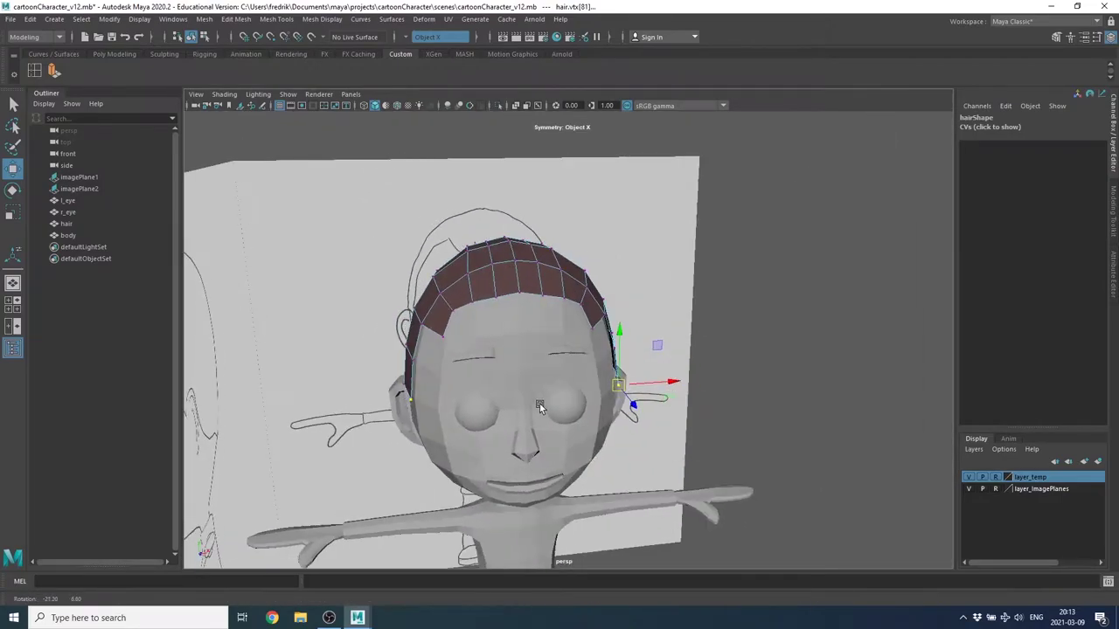
left_click(406, 37)
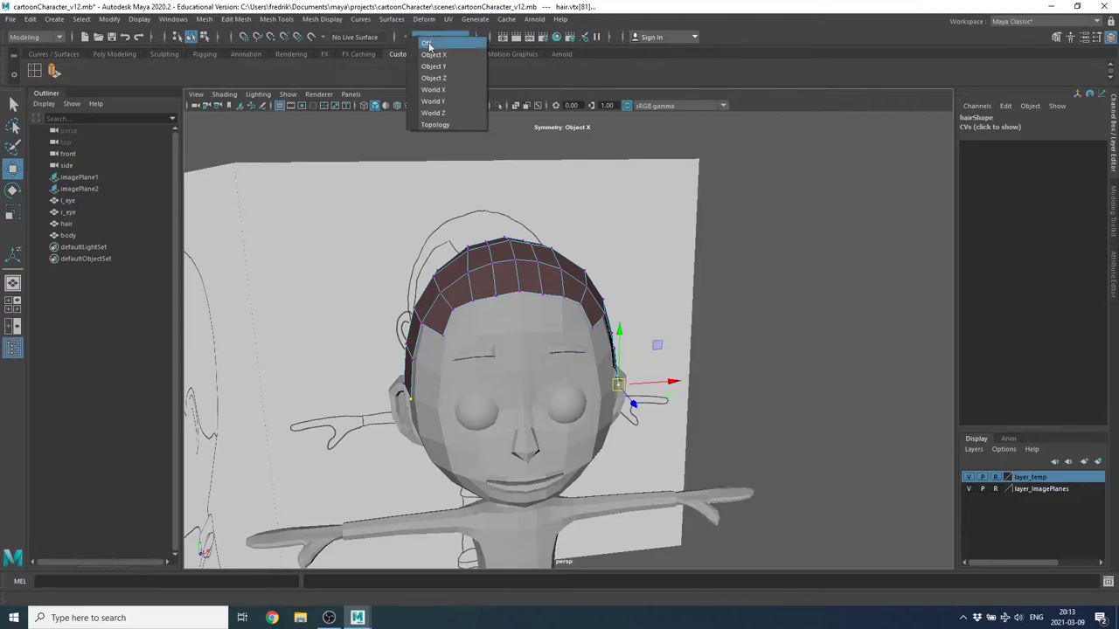
left_click(429, 44)
Pull a lower hair edge vertex down toward the ear, then adjust it upward.
mouse_move(559, 393)
left_mouse_down("alt")
mouse_move(540, 397)
mouse_move(591, 376)
mouse_move(550, 387)
left_mouse_up("alt")
scroll(600, 379, "up", 3)
right_click_drag(550, 387, 643, 411, "alt")
mouse_move(643, 411)
left_mouse_down("alt")
mouse_move(580, 394)
mouse_move(590, 450)
left_mouse_up("alt")
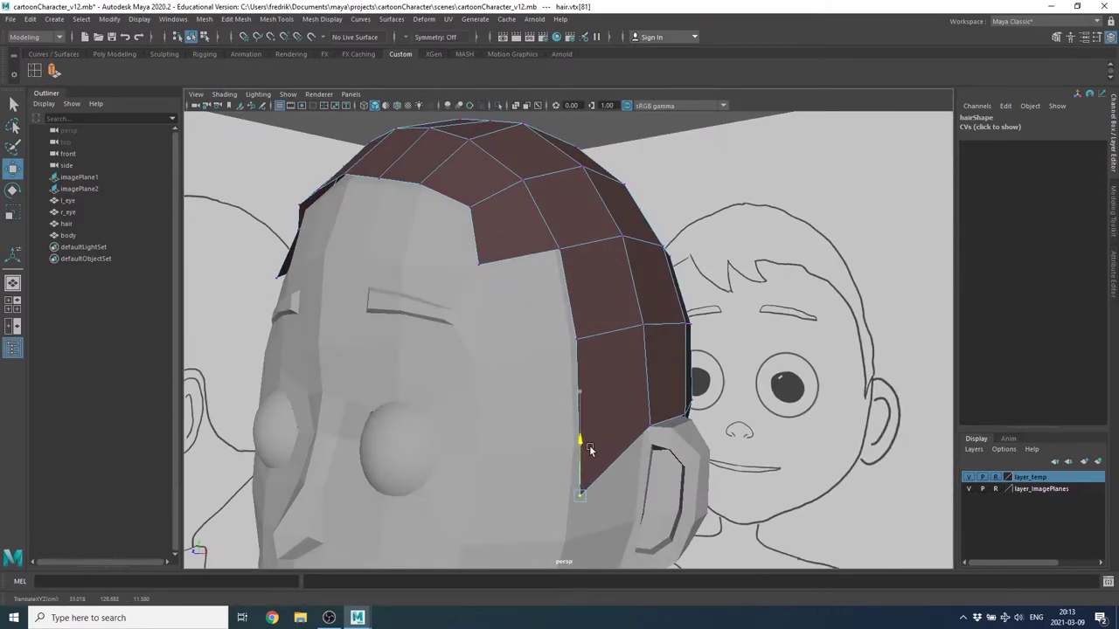
mouse_move(541, 511)
left_mouse_down()
mouse_move(718, 487)
mouse_move(674, 456)
mouse_move(619, 467)
mouse_move(552, 431)
left_mouse_up()
mouse_move(552, 431)
right_mouse_down("alt")
mouse_move(642, 457)
mouse_move(598, 452)
right_mouse_up("alt")
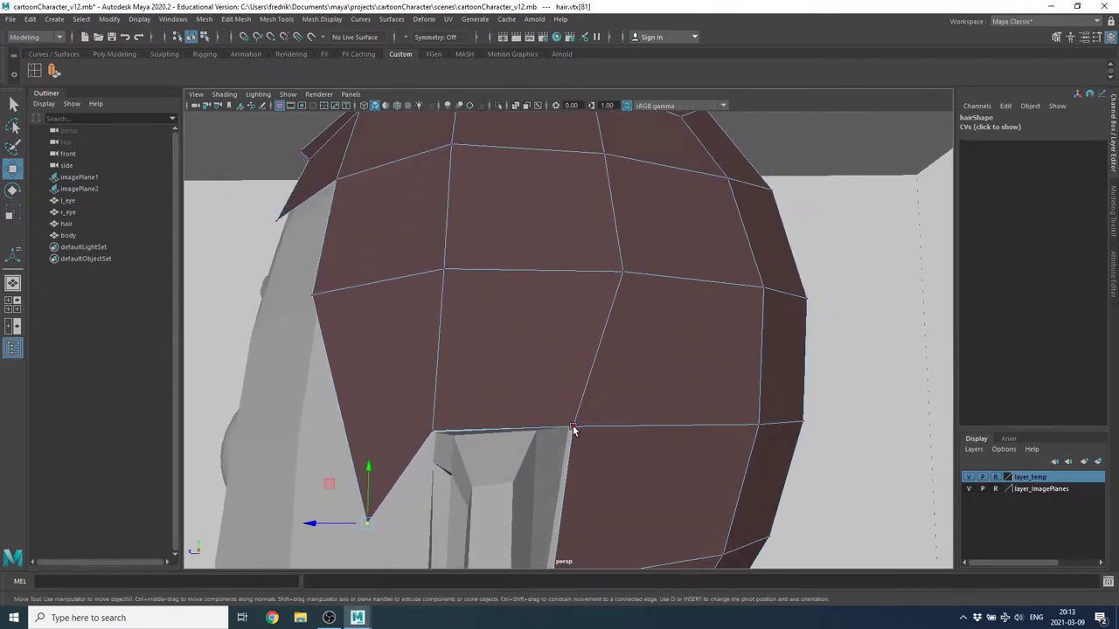
left_click_drag(504, 374, 505, 371)
mouse_move(612, 411)
left_mouse_down("alt")
mouse_move(567, 433)
mouse_move(521, 308)
mouse_move(501, 294)
left_mouse_up("alt")
left_click(472, 390)
mouse_move(473, 392)
left_mouse_down("alt")
mouse_move(492, 429)
mouse_move(477, 448)
mouse_move(389, 430)
mouse_move(472, 444)
mouse_move(558, 479)
left_mouse_up("alt")
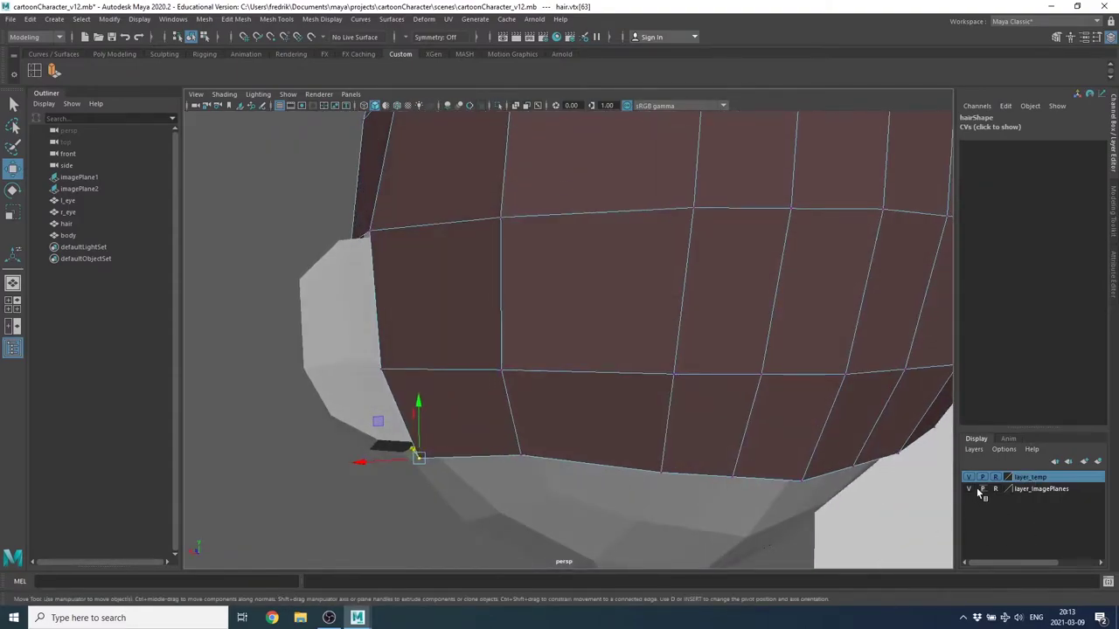
Hide the reference image planes and adjust the next hair edge vertex.
left_click(970, 489)
left_click_drag(542, 428, 372, 498, "alt")
mouse_move(430, 462)
left_mouse_down("alt")
mouse_move(528, 446)
mouse_move(697, 452)
mouse_move(615, 420)
left_mouse_up("alt")
left_click(531, 441)
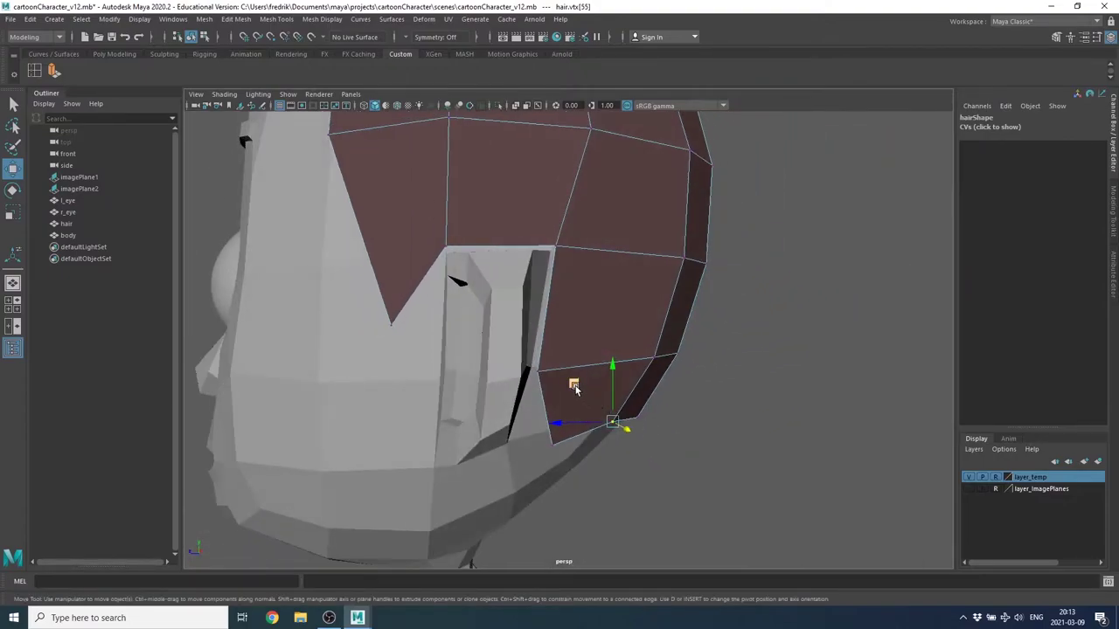
mouse_move(574, 388)
left_mouse_down("alt")
mouse_move(627, 445)
mouse_move(629, 417)
mouse_move(575, 387)
mouse_move(568, 396)
left_mouse_up("alt")
Push neighbouring hair edge vertices down and outward around the ear.
left_click_drag(639, 424, 720, 449, "alt")
left_click(662, 425)
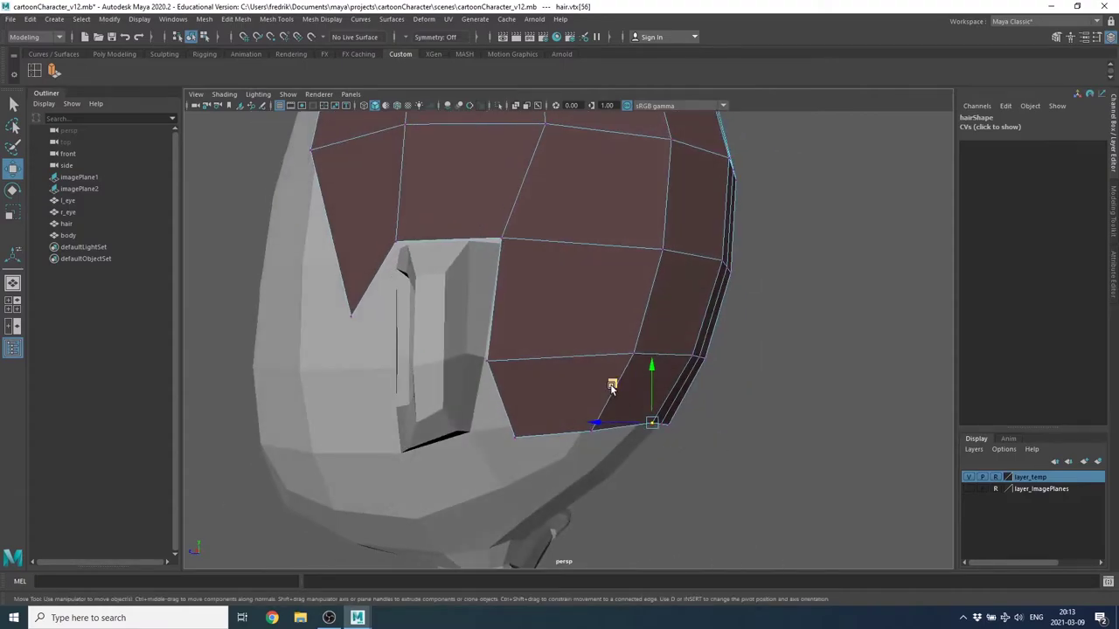
mouse_move(612, 387)
left_mouse_down()
mouse_move(559, 425)
mouse_move(664, 439)
mouse_move(463, 418)
mouse_move(439, 428)
left_mouse_up()
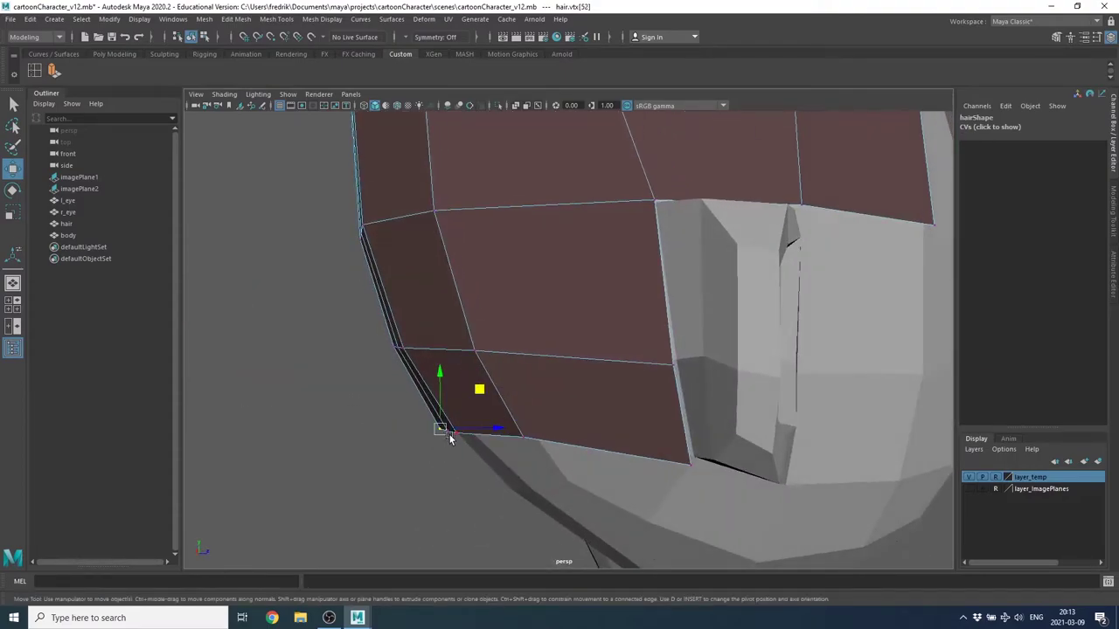
left_click_drag(481, 389, 490, 401)
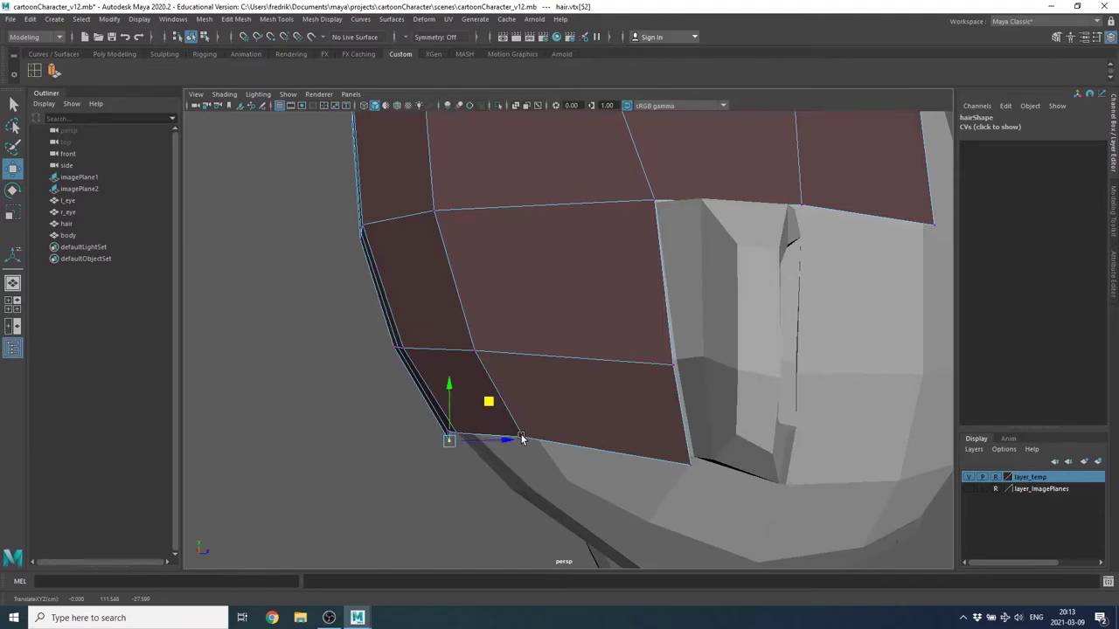
left_click_drag(554, 449, 530, 446, "alt")
middle_click_drag(487, 408, 495, 420)
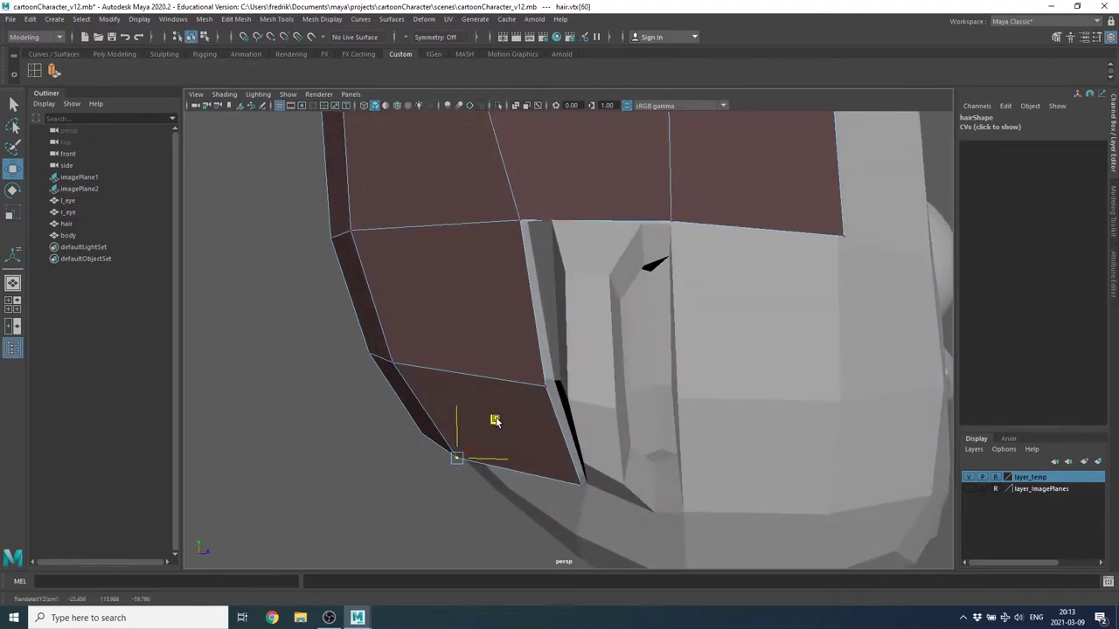
mouse_move(532, 447)
left_mouse_down("alt")
mouse_move(638, 477)
mouse_move(687, 475)
left_mouse_up("alt")
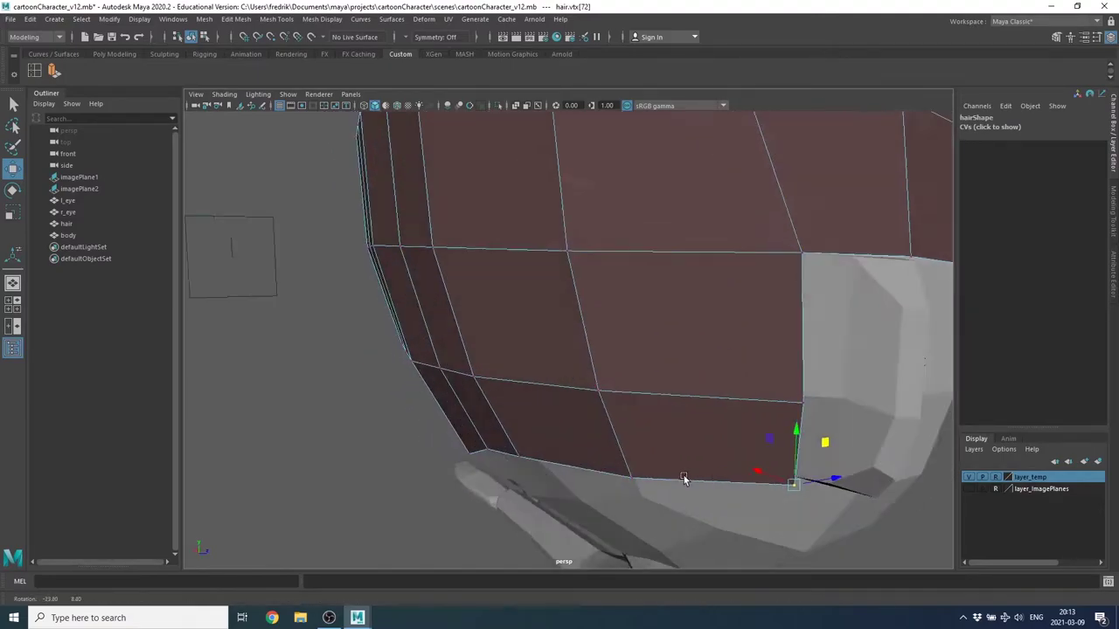
left_click(705, 440)
middle_click_drag(699, 449, 674, 458)
mouse_move(674, 457)
left_mouse_down("alt")
mouse_move(667, 412)
mouse_move(575, 359)
mouse_move(533, 376)
left_mouse_up("alt")
Raise the hair edge above the ear and drop the corner vertex into a sideburn point.
left_click(563, 354)
mouse_move(603, 395)
left_mouse_down("alt")
mouse_move(599, 410)
mouse_move(557, 416)
left_mouse_up("alt")
middle_click_drag(557, 416, 542, 416)
mouse_move(530, 430)
left_mouse_down("alt")
mouse_move(482, 428)
mouse_move(509, 423)
left_mouse_up("alt")
left_click(416, 261)
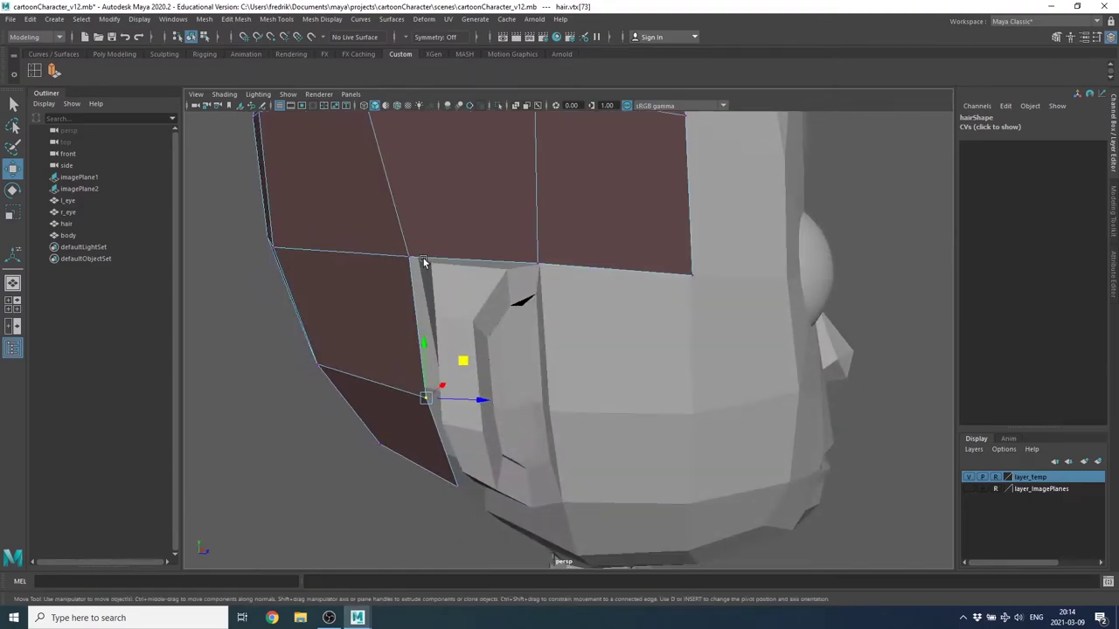
left_click(536, 264, "shift")
left_click_drag(466, 200, 471, 190)
left_click(689, 274)
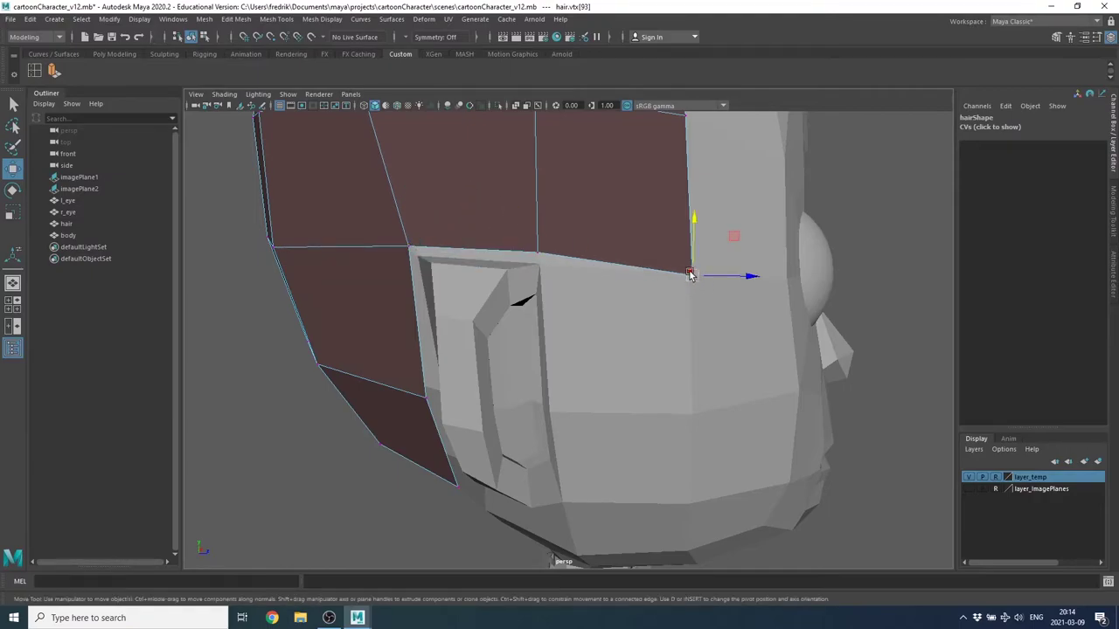
mouse_move(690, 272)
left_mouse_down("alt")
mouse_move(708, 283)
mouse_move(693, 262)
left_mouse_up("alt")
mouse_move(693, 262)
middle_mouse_down()
mouse_move(632, 332)
mouse_move(621, 373)
middle_mouse_up()
left_click_drag(622, 378, 537, 379, "alt")
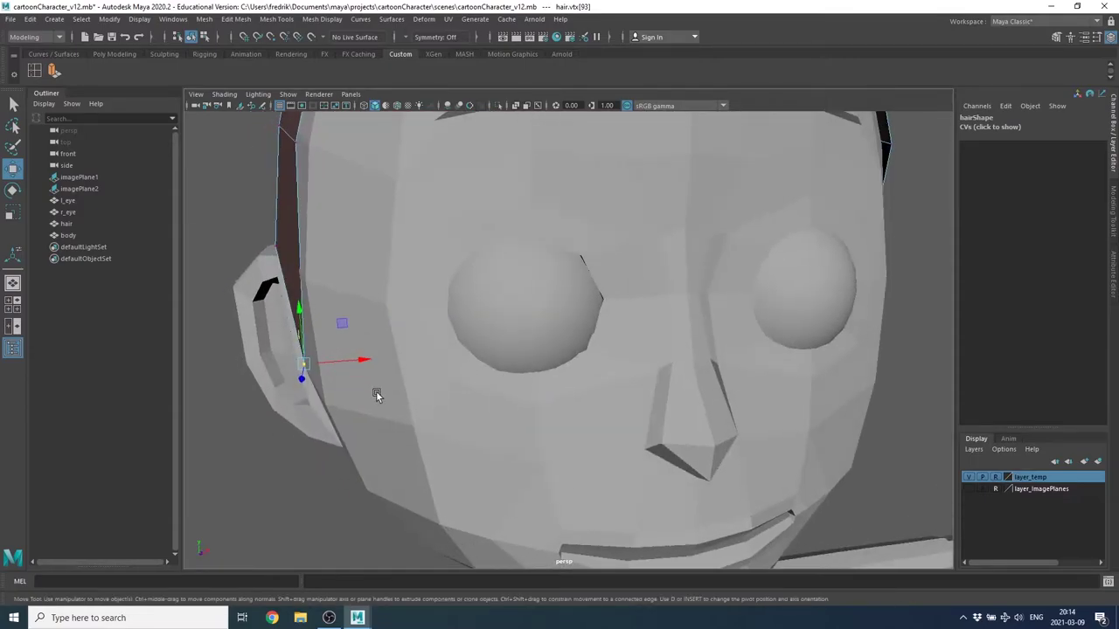
Nudge the front hairline vertices outward and pull the hairline corner down onto the forehead.
left_click_drag(365, 361, 358, 363)
scroll(459, 295, "down", 5)
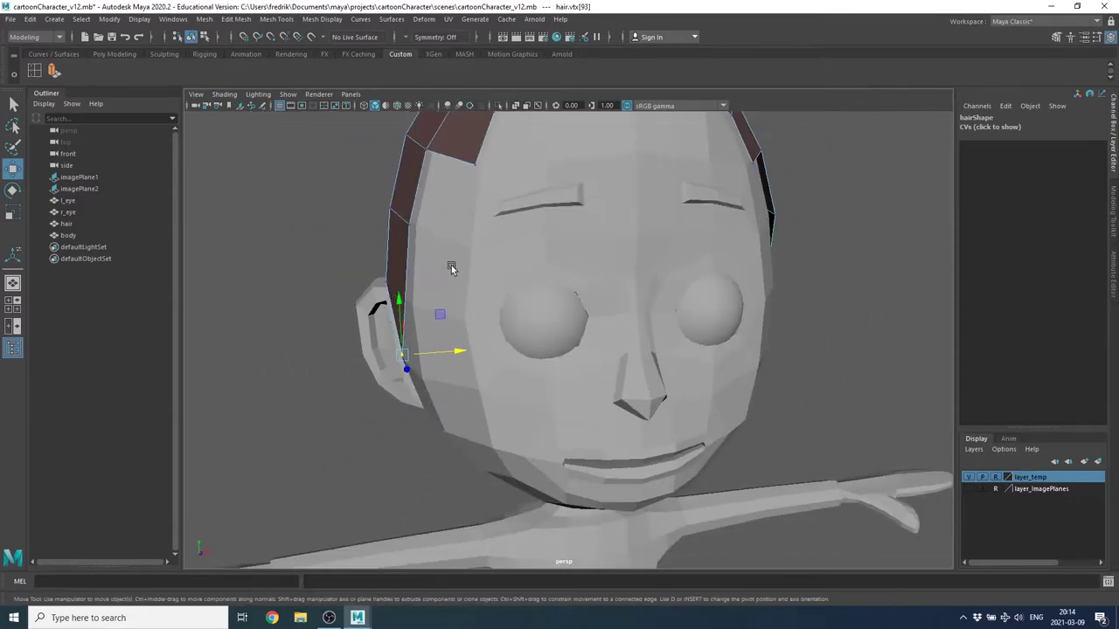
mouse_move(451, 264)
left_mouse_down("alt")
mouse_move(551, 332)
mouse_move(674, 321)
mouse_move(624, 357)
mouse_move(644, 294)
mouse_move(579, 309)
mouse_move(625, 289)
mouse_move(606, 280)
mouse_move(626, 318)
mouse_move(538, 328)
left_mouse_up("alt")
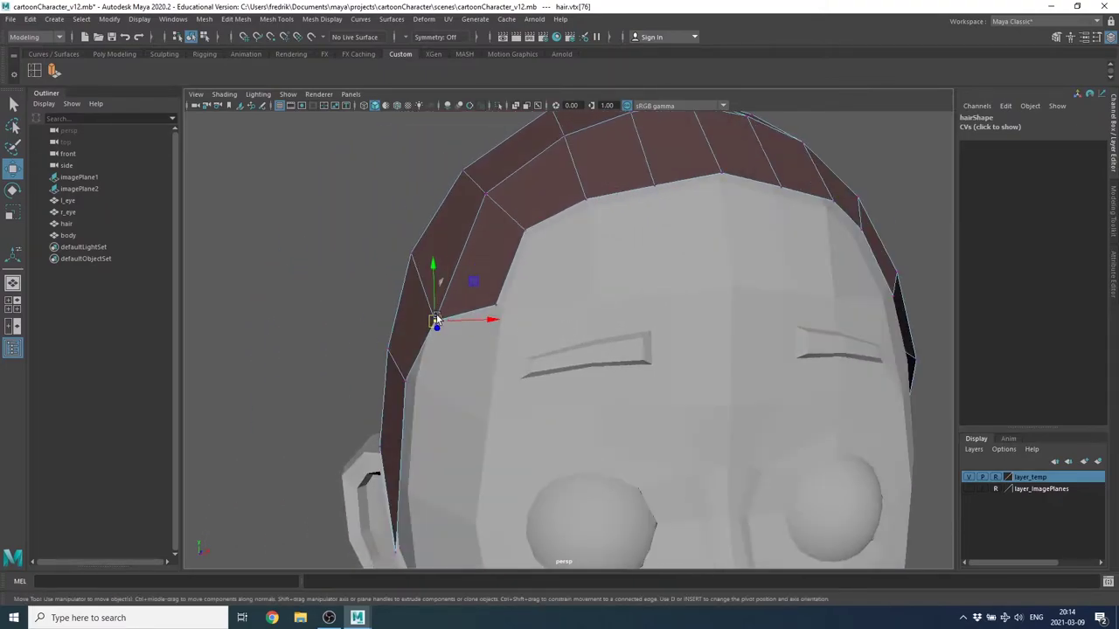
left_click_drag(436, 320, 429, 315)
mouse_move(494, 302)
left_mouse_down("alt")
mouse_move(654, 368)
mouse_move(697, 365)
mouse_move(610, 348)
mouse_move(547, 285)
mouse_move(609, 280)
mouse_move(434, 315)
mouse_move(464, 318)
left_mouse_up("alt")
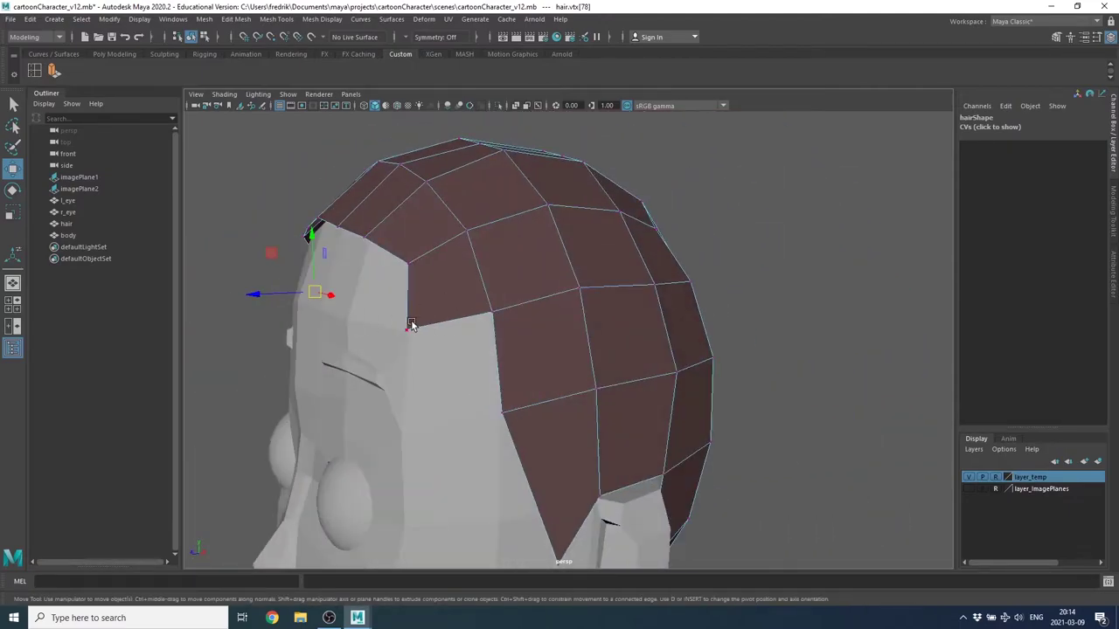
left_click(408, 329)
left_click(490, 316)
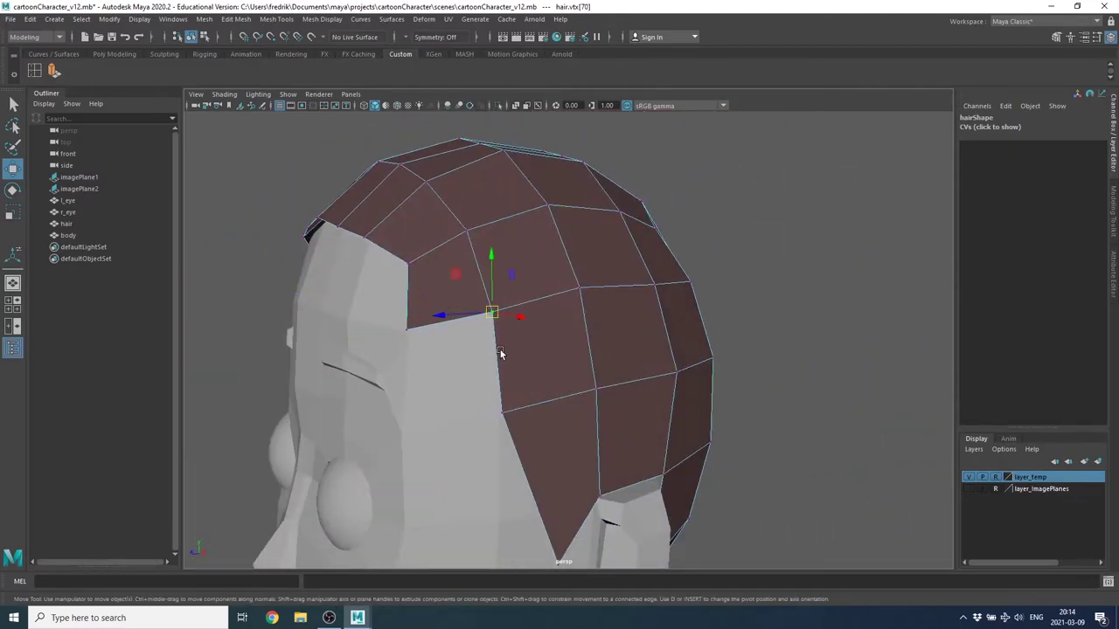
mouse_move(490, 316)
left_mouse_down()
mouse_move(478, 359)
mouse_move(565, 374)
mouse_move(666, 337)
left_mouse_up()
middle_click_drag(693, 285, 701, 283)
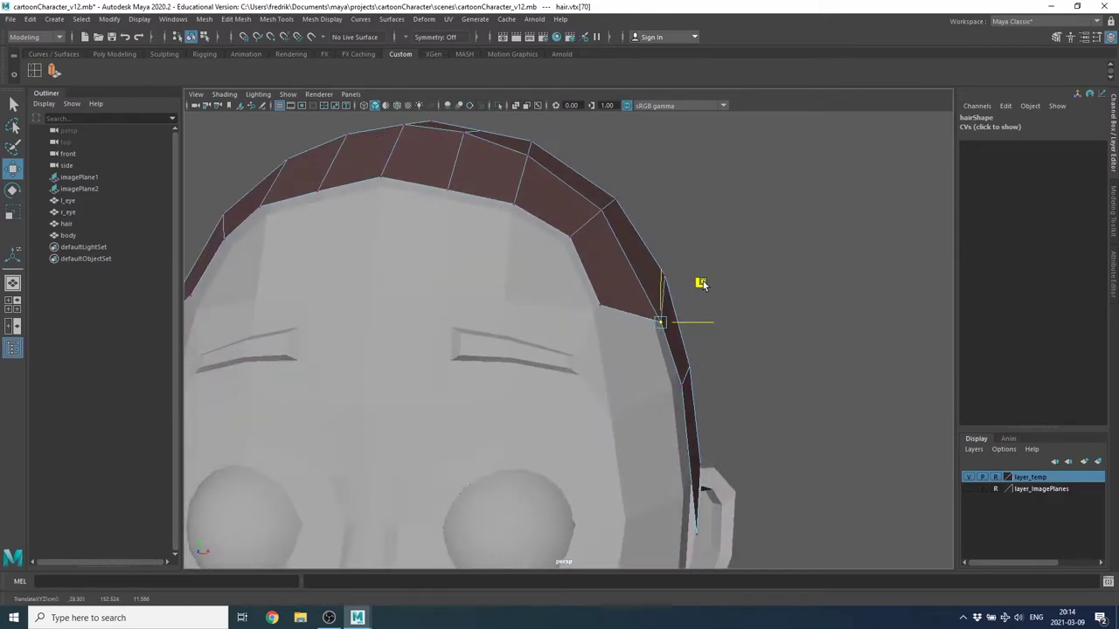
Move the neighbouring hairline and temple vertices up to hug the temples.
left_click(603, 304)
left_click_drag(603, 304, 470, 396, "alt")
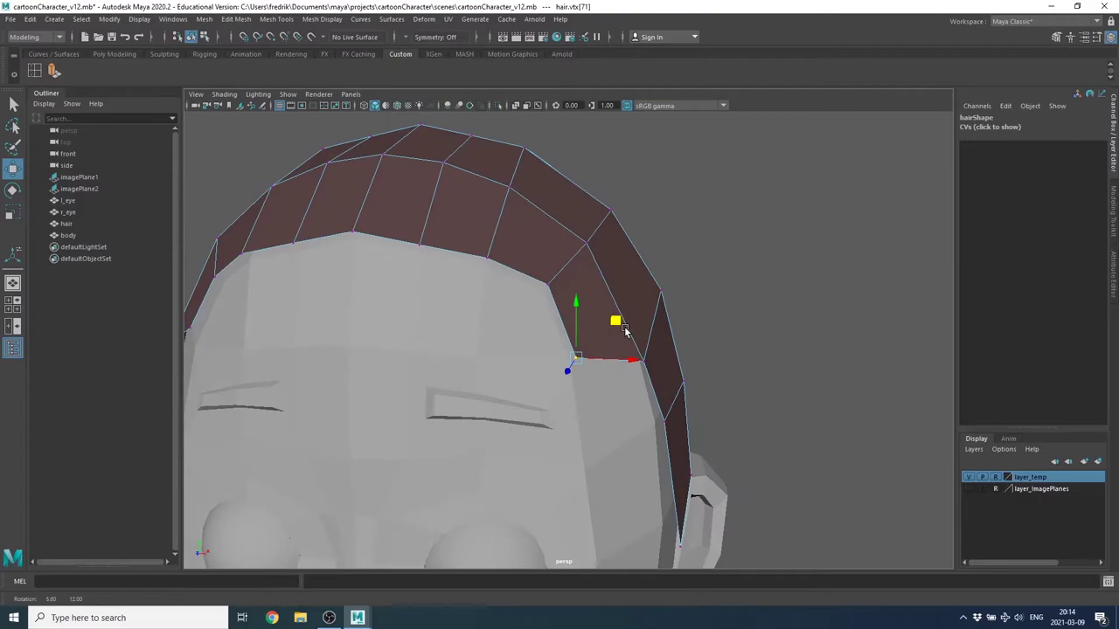
middle_click_drag(454, 390, 478, 382)
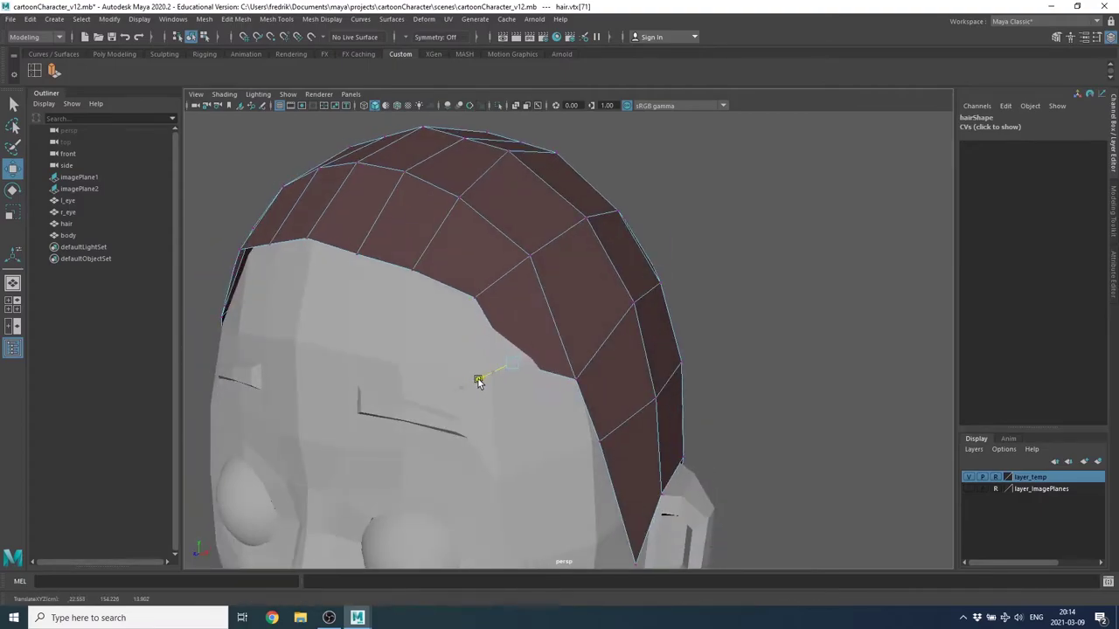
left_click_drag(473, 382, 556, 353, "alt")
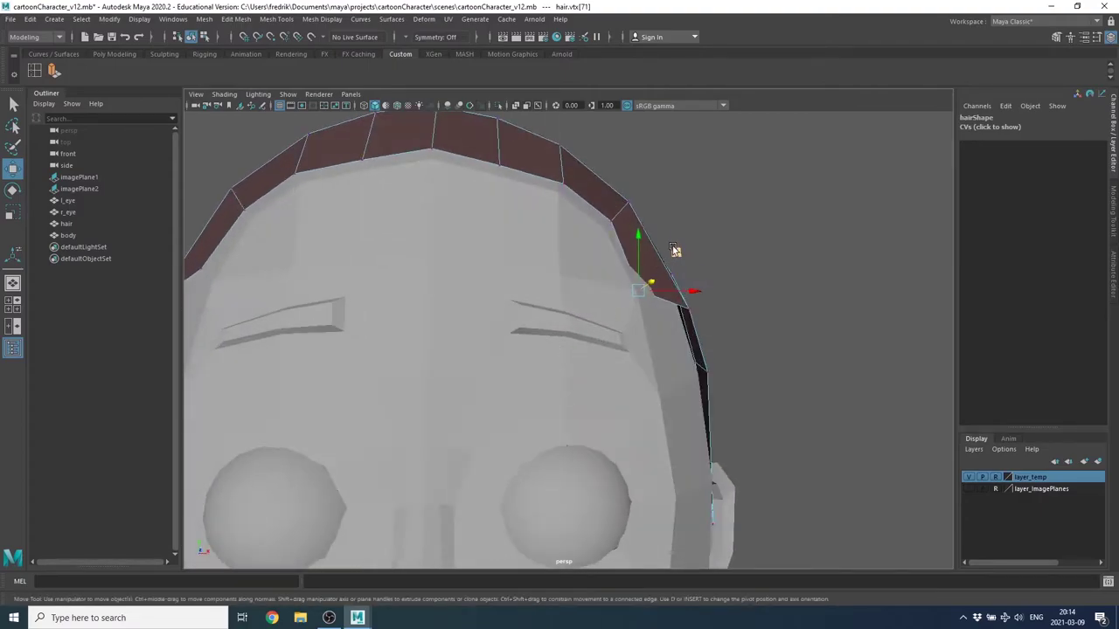
middle_click_drag(675, 251, 681, 232)
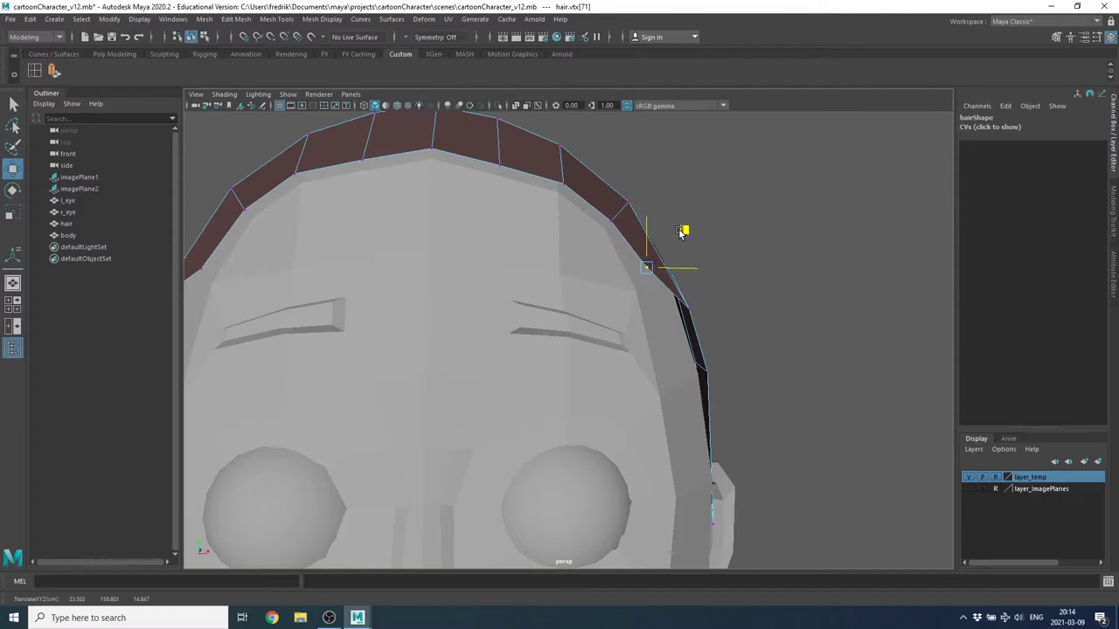
right_click_drag(682, 232, 517, 260, "alt")
left_click_drag(517, 259, 500, 287, "alt")
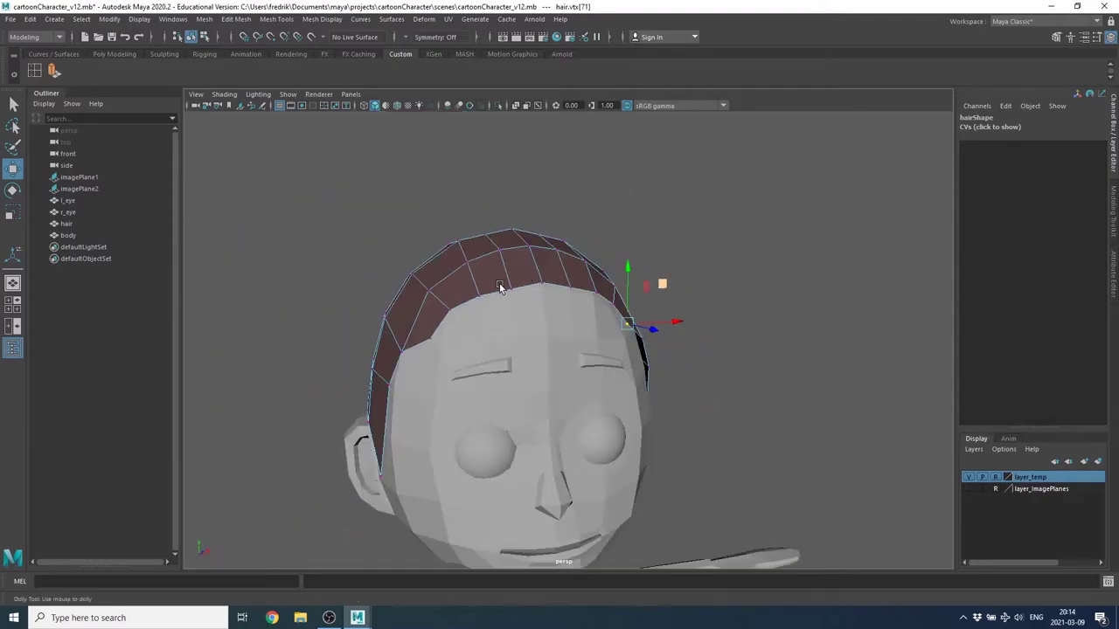
right_click_drag(499, 288, 563, 317, "alt")
mouse_move(563, 317)
left_mouse_down("alt")
mouse_move(574, 318)
mouse_move(508, 325)
left_mouse_up("alt")
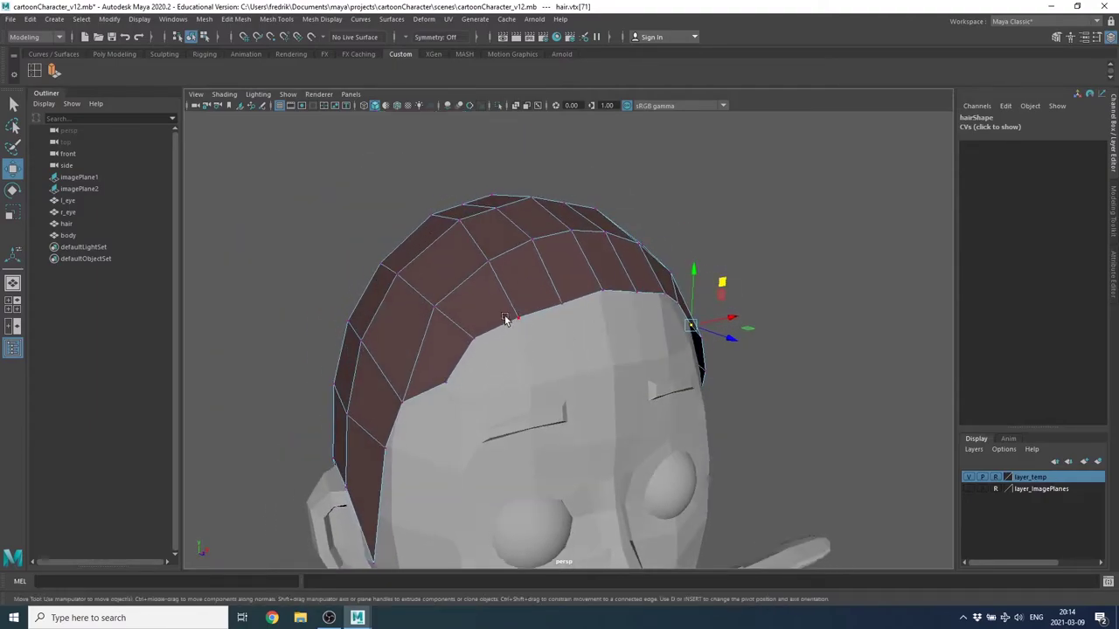
left_click(472, 339)
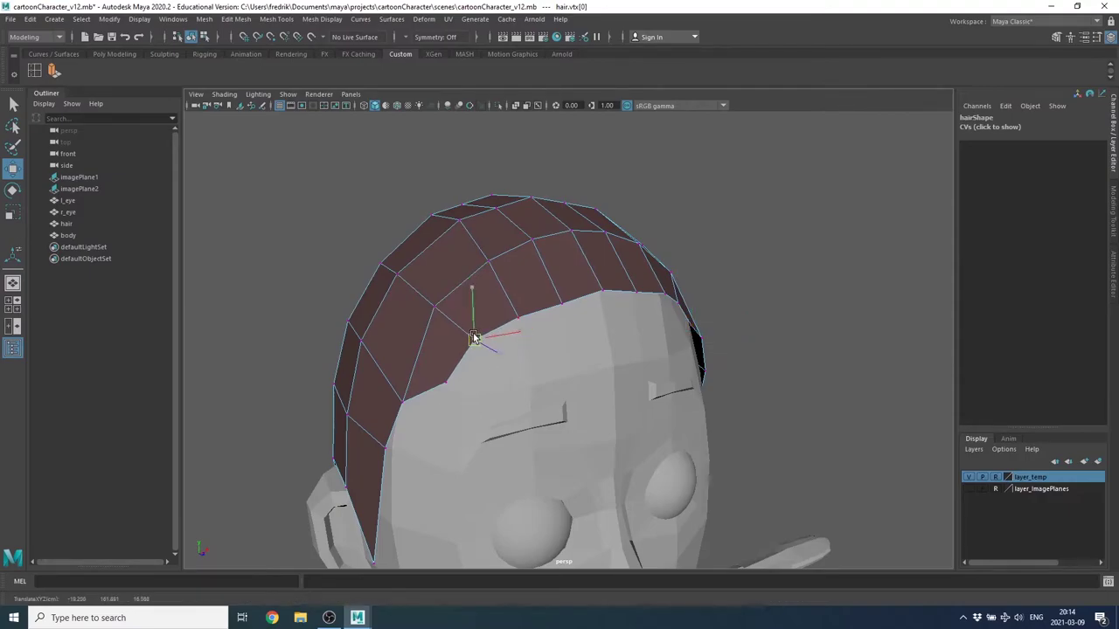
right_click_drag(577, 372, 537, 350, "alt")
left_click_drag(537, 350, 487, 336, "alt")
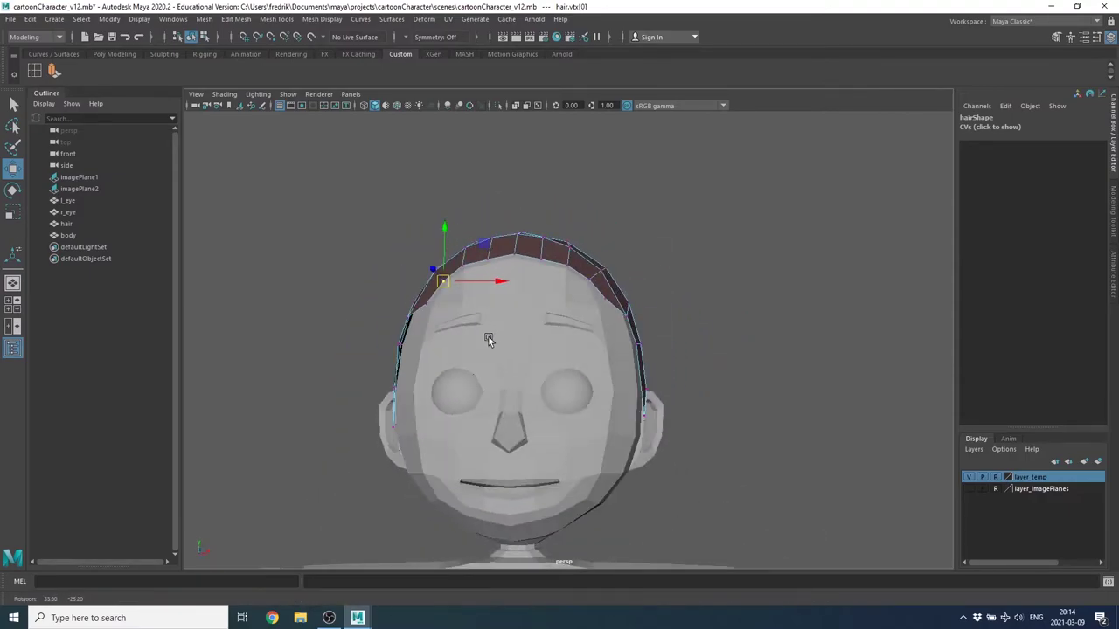
Turn on visibility (V) for layer_imagePlanes so the reference drawings show again.
left_click(967, 489)
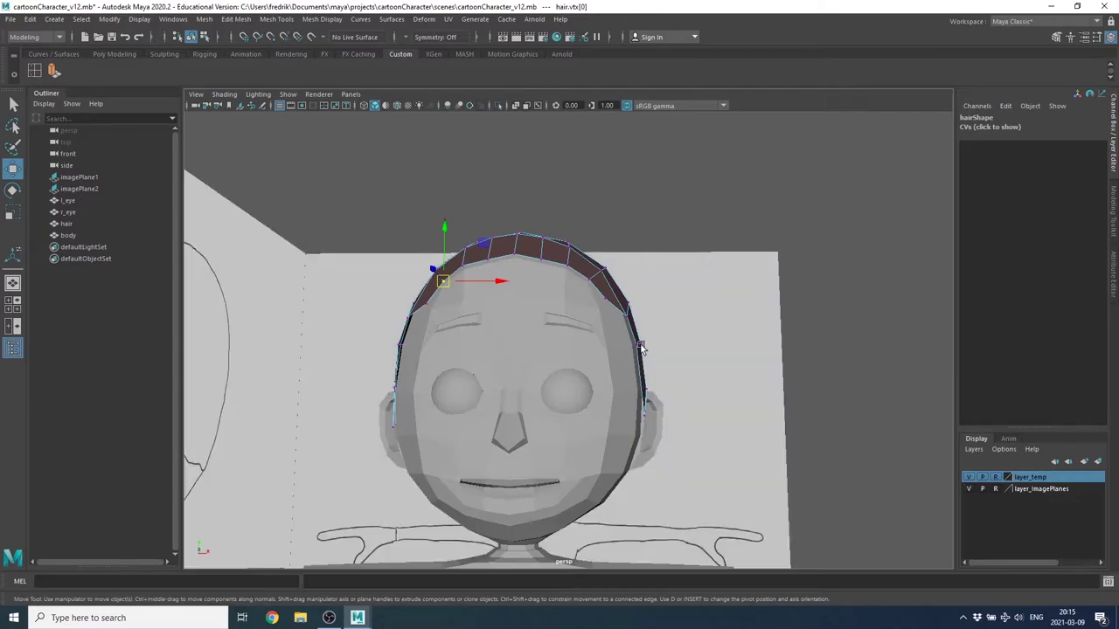
right_click_drag(641, 348, 551, 375, "alt")
mouse_move(552, 374)
left_mouse_down("alt")
mouse_move(512, 407)
mouse_move(651, 346)
left_mouse_up("alt")
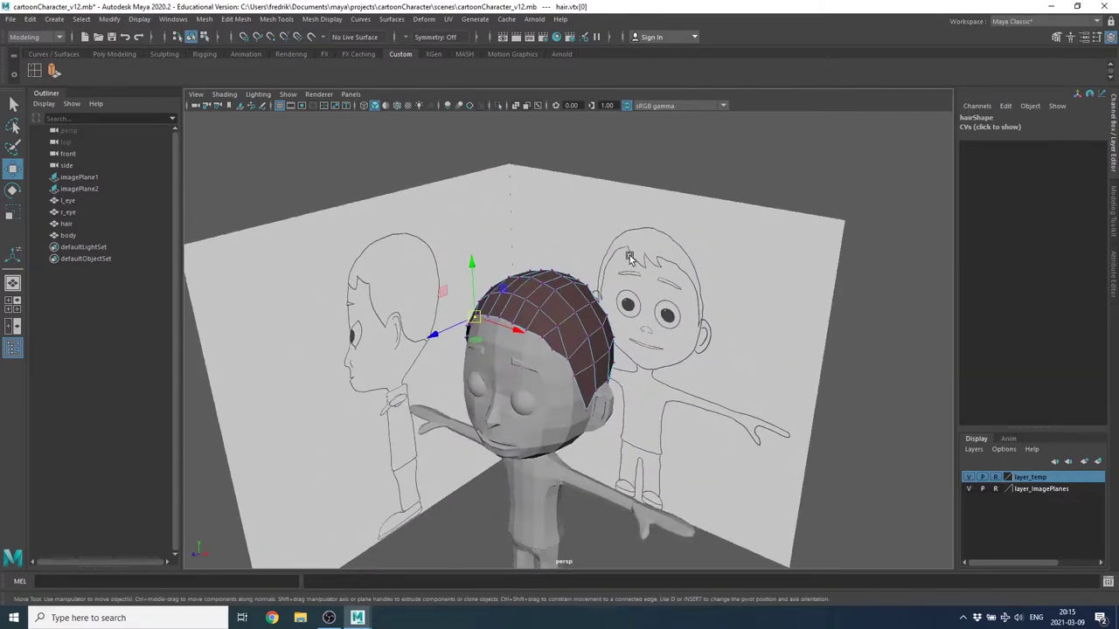
left_click_drag(514, 365, 493, 307, "alt")
mouse_move(492, 307)
right_mouse_down("alt")
mouse_move(495, 357)
mouse_move(556, 376)
right_mouse_up("alt")
left_click_drag(556, 376, 562, 385, "alt")
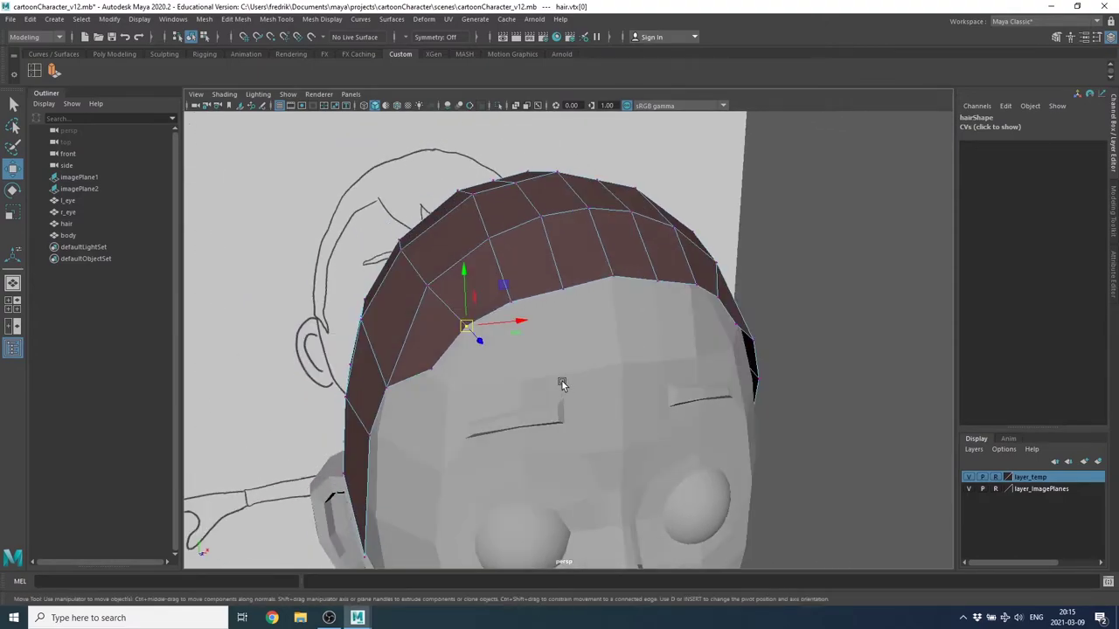
In the maximized front view, select the hairline edge where the bang starts.
key("space")
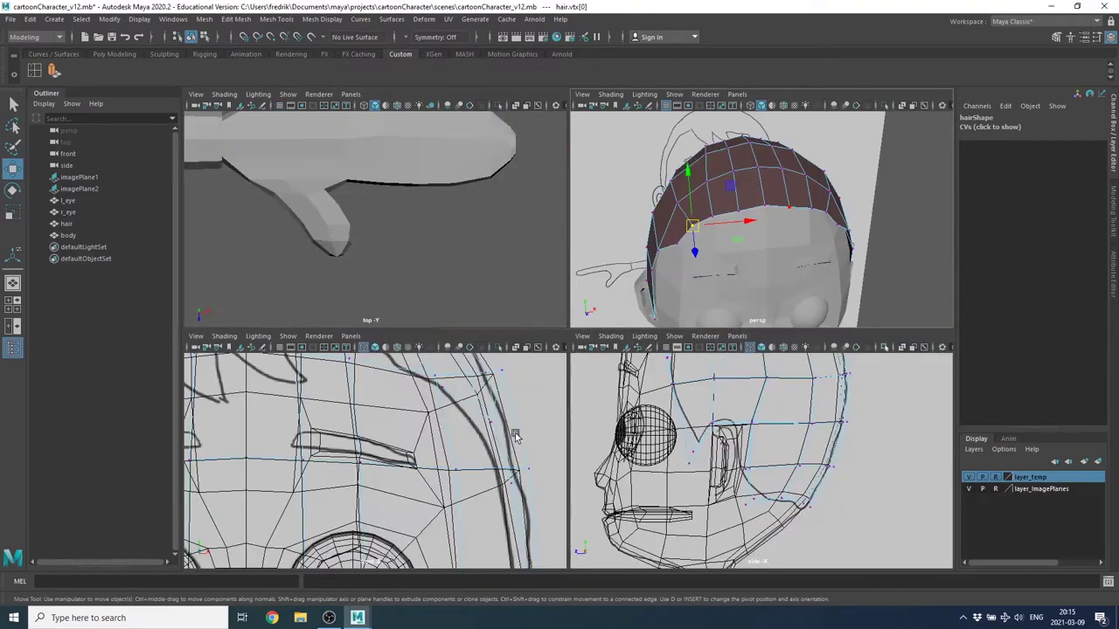
key("space")
right_click_drag(579, 390, 399, 291, "alt")
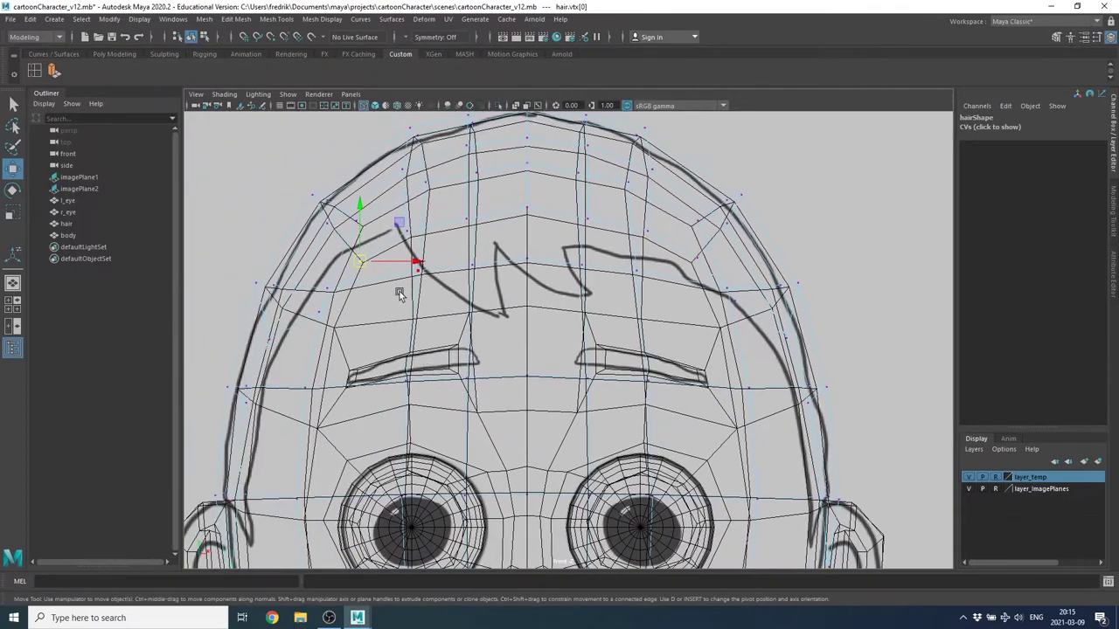
right_click_drag(431, 192, 432, 193)
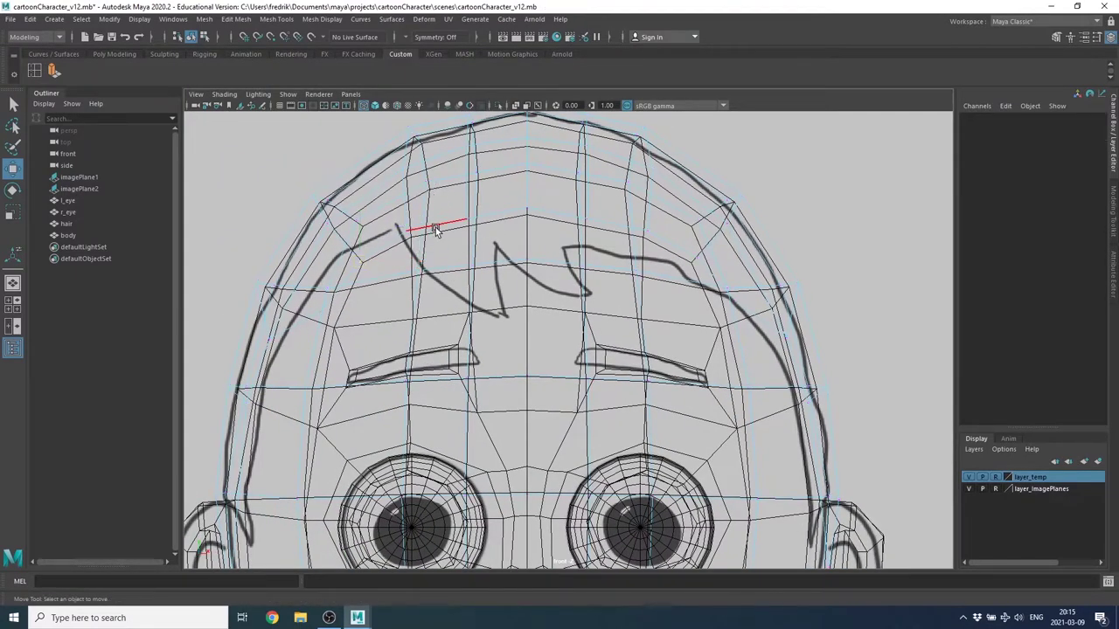
left_click(436, 229)
Extrude the selected hairline edge down over the forehead as polyExtrudeEdge1.
key("space")
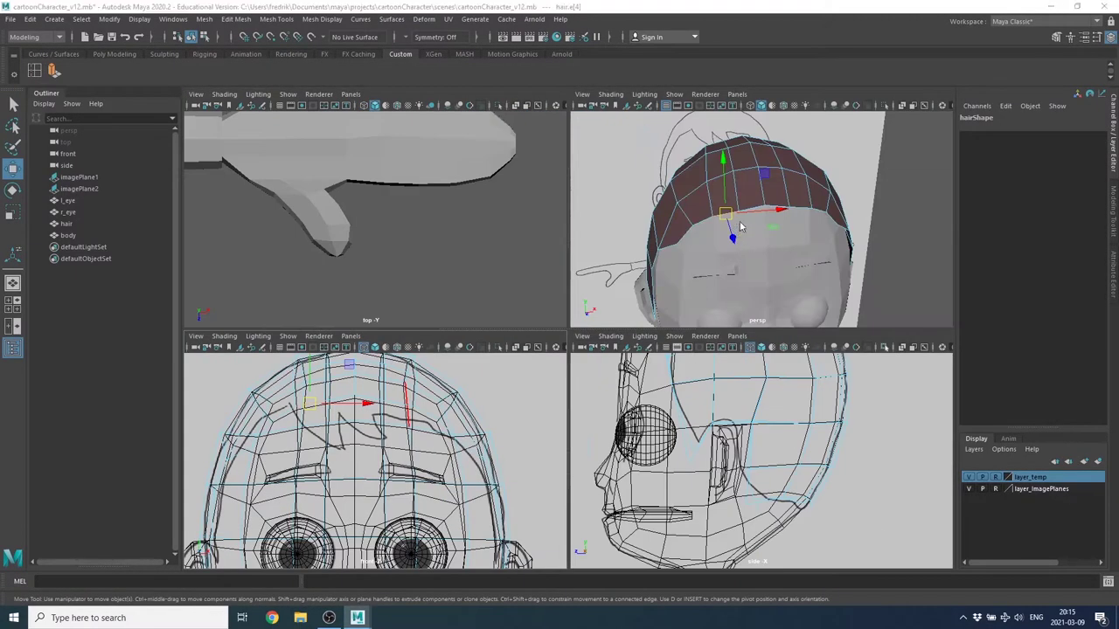
key("space")
mouse_move(660, 285)
left_mouse_down("alt")
mouse_move(583, 301)
mouse_move(562, 366)
mouse_move(699, 315)
left_mouse_up("alt")
right_click(749, 297, "shift")
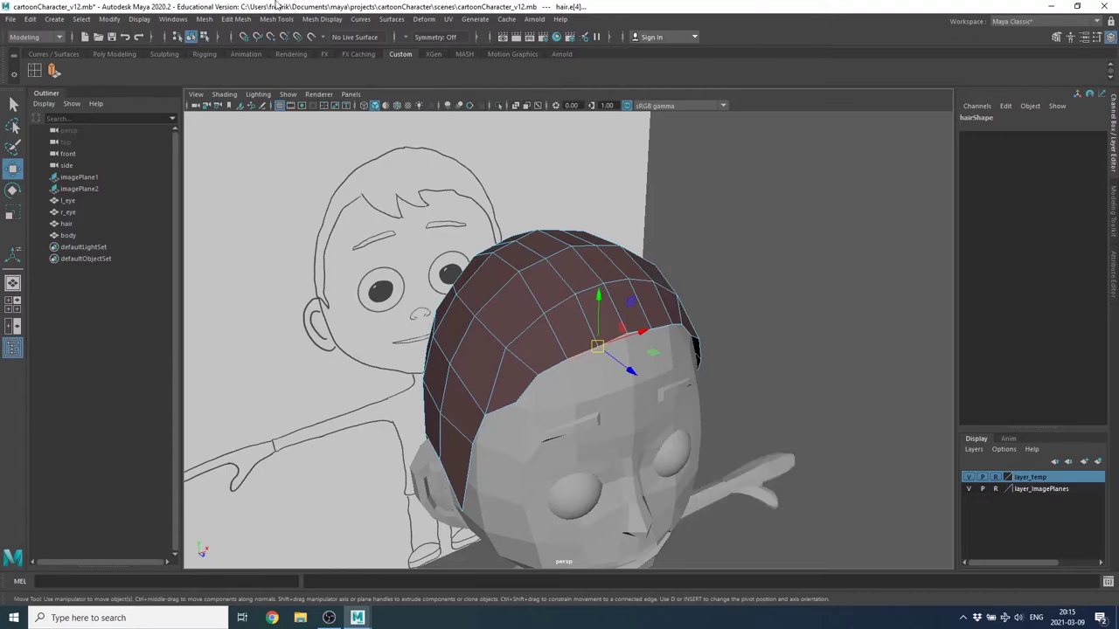
left_click(52, 74)
left_click_drag(589, 348, 490, 349, "alt")
mouse_move(461, 305)
left_mouse_down("alt")
mouse_move(498, 253)
mouse_move(509, 258)
mouse_move(575, 365)
mouse_move(545, 344)
mouse_move(538, 352)
left_mouse_up("alt")
scroll(457, 303, "up", 3)
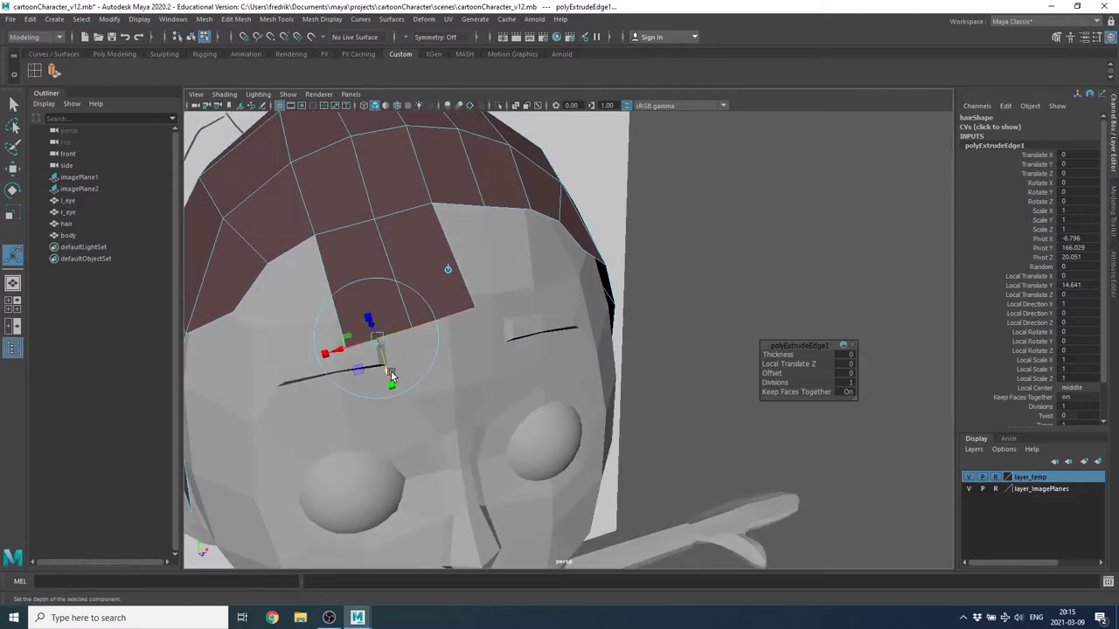
Lengthen the fringe extrusion, give it 4 divisions, and taper it to a point.
left_click_drag(390, 376, 392, 381)
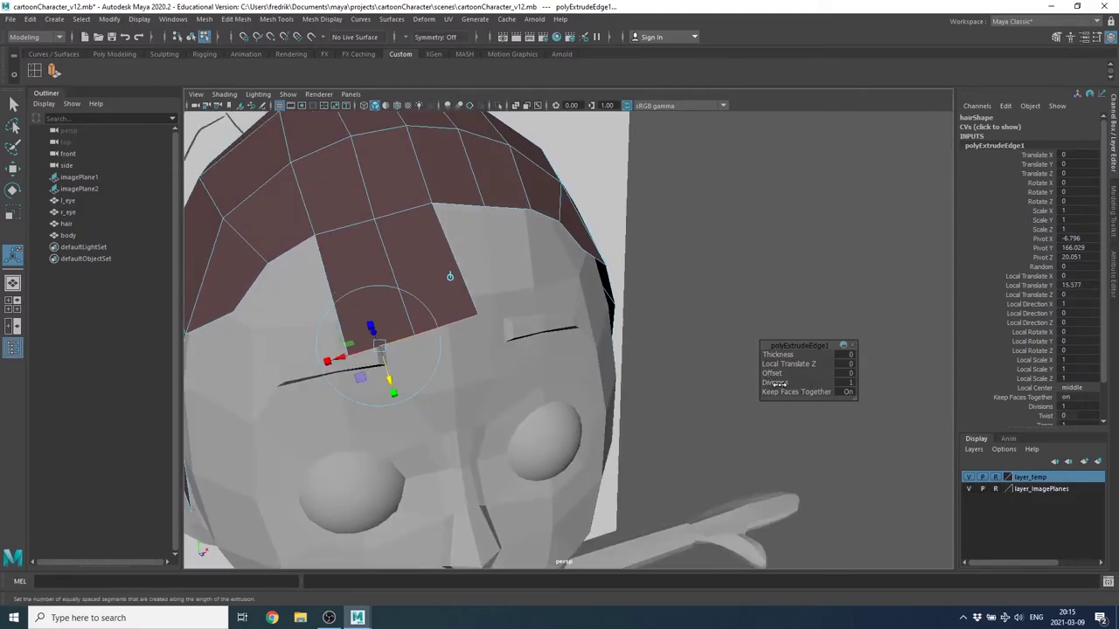
left_click(849, 383)
type("4")
key("Return")
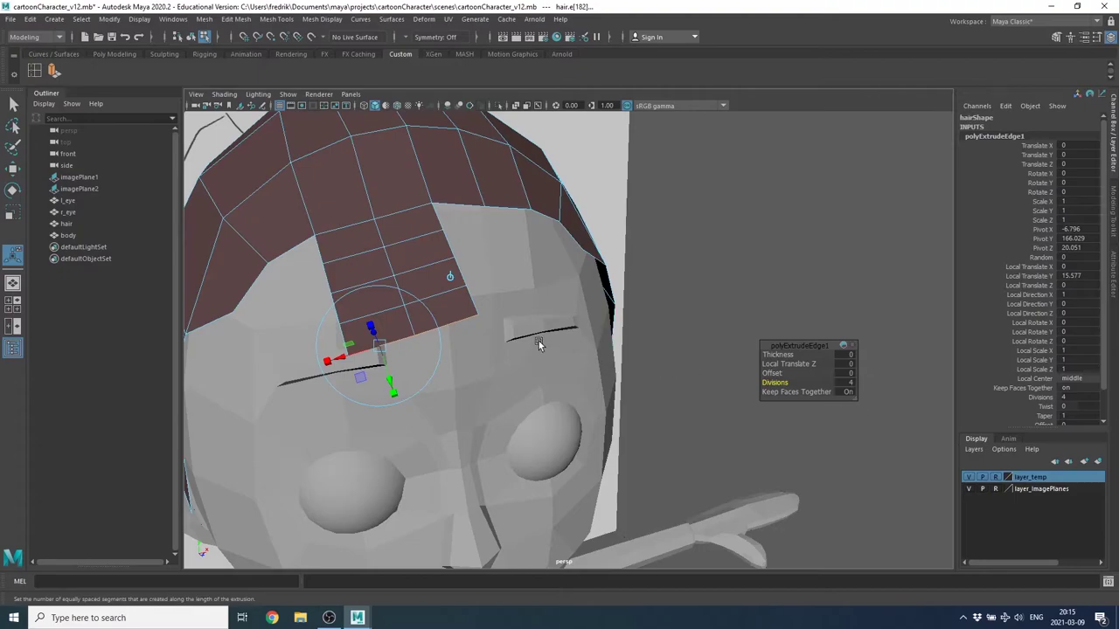
mouse_move(498, 337)
left_mouse_down("alt")
mouse_move(567, 333)
mouse_move(467, 348)
left_mouse_up("alt")
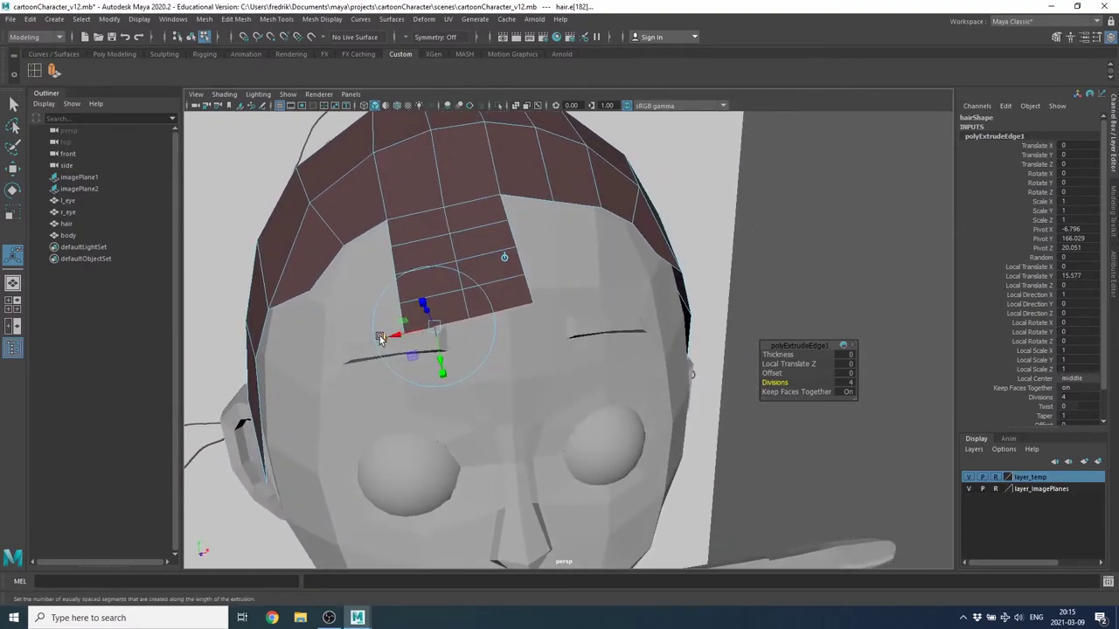
mouse_move(380, 338)
left_mouse_down()
mouse_move(482, 333)
mouse_move(445, 283)
left_mouse_up()
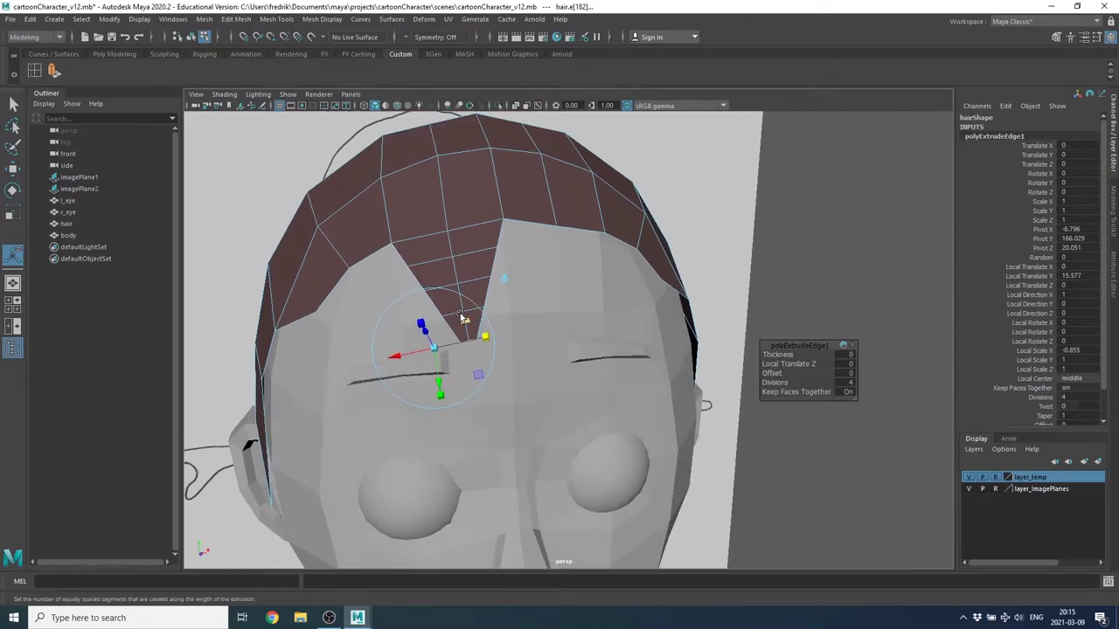
Switch the hair to vertex selection mode through the marking menu.
right_click(469, 255)
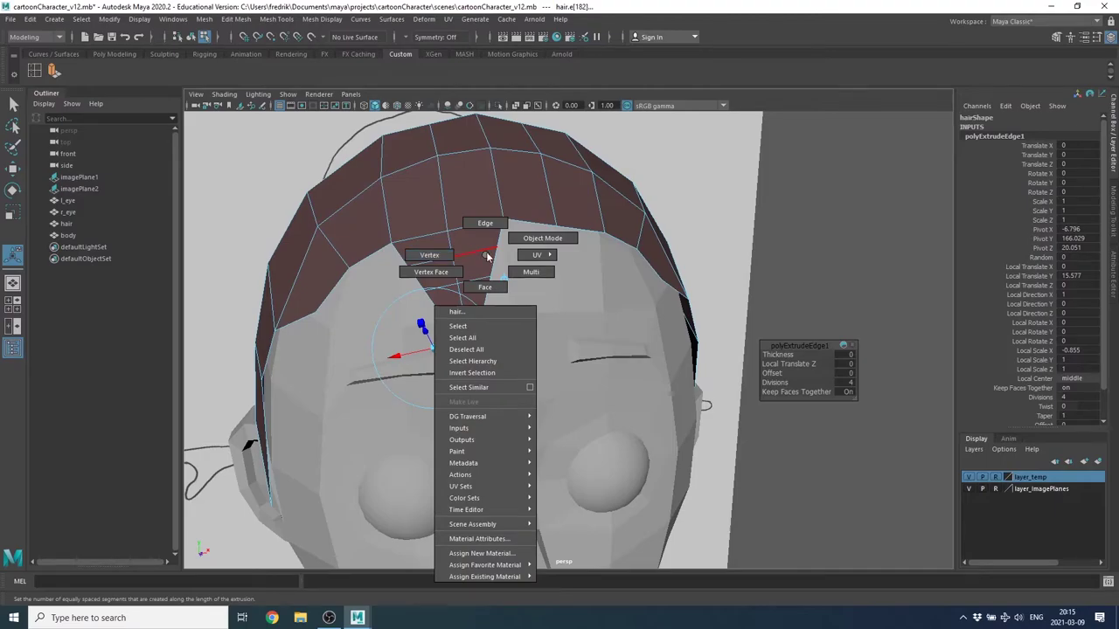
left_click(437, 257)
mouse_move(510, 270)
left_mouse_down("alt")
mouse_move(407, 278)
mouse_move(467, 305)
mouse_move(480, 356)
left_mouse_up("alt")
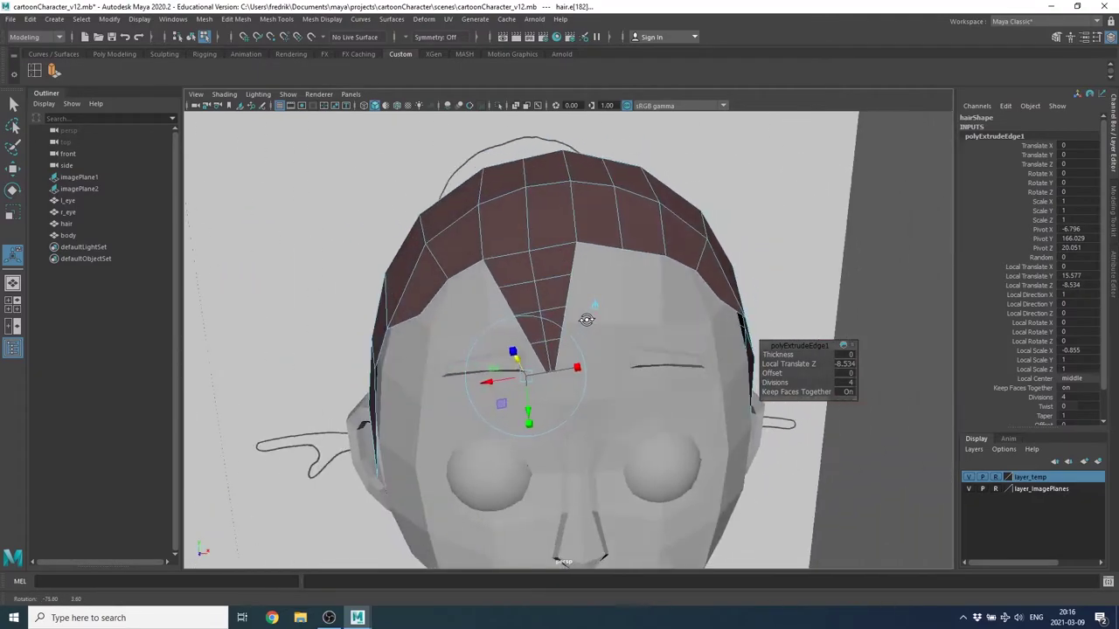
right_click_drag(481, 356, 662, 357, "alt")
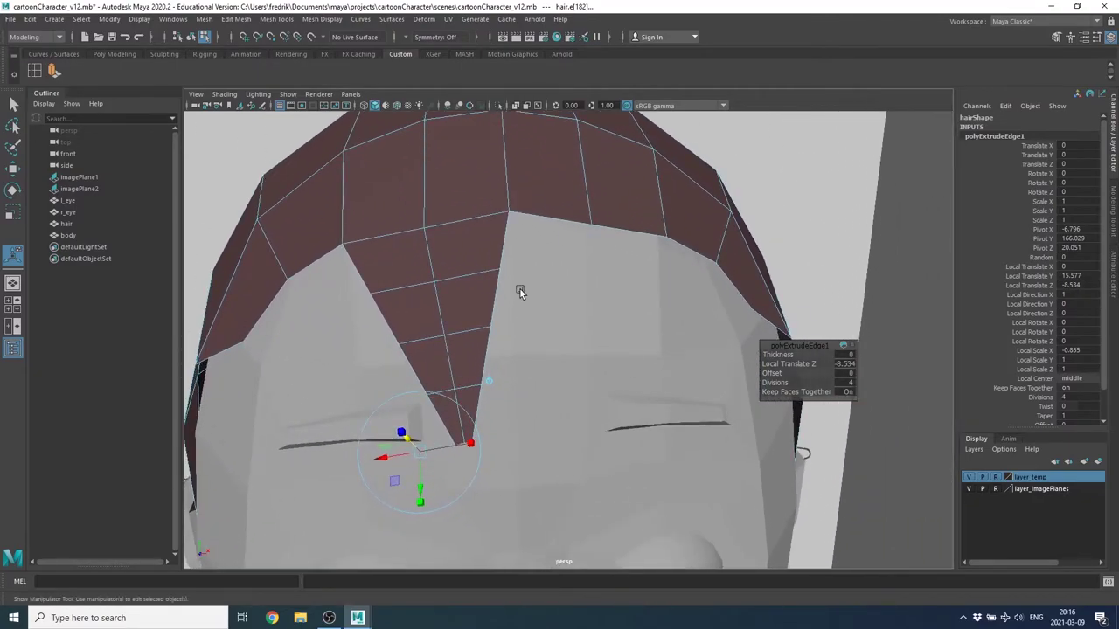
right_click_drag(481, 262, 523, 268)
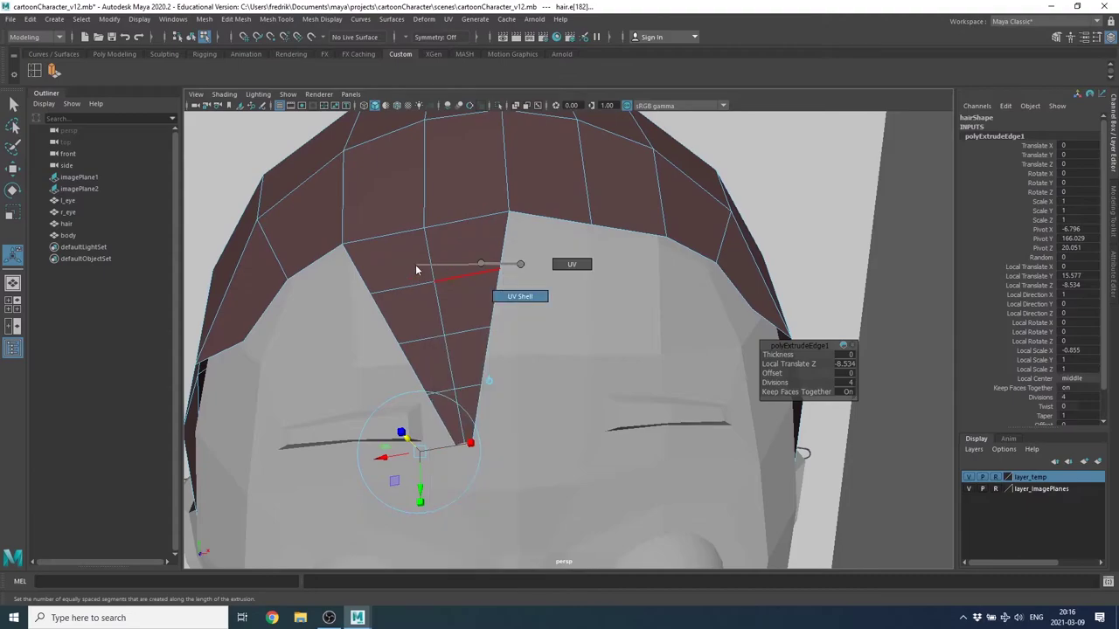
right_click_drag(481, 263, 438, 265)
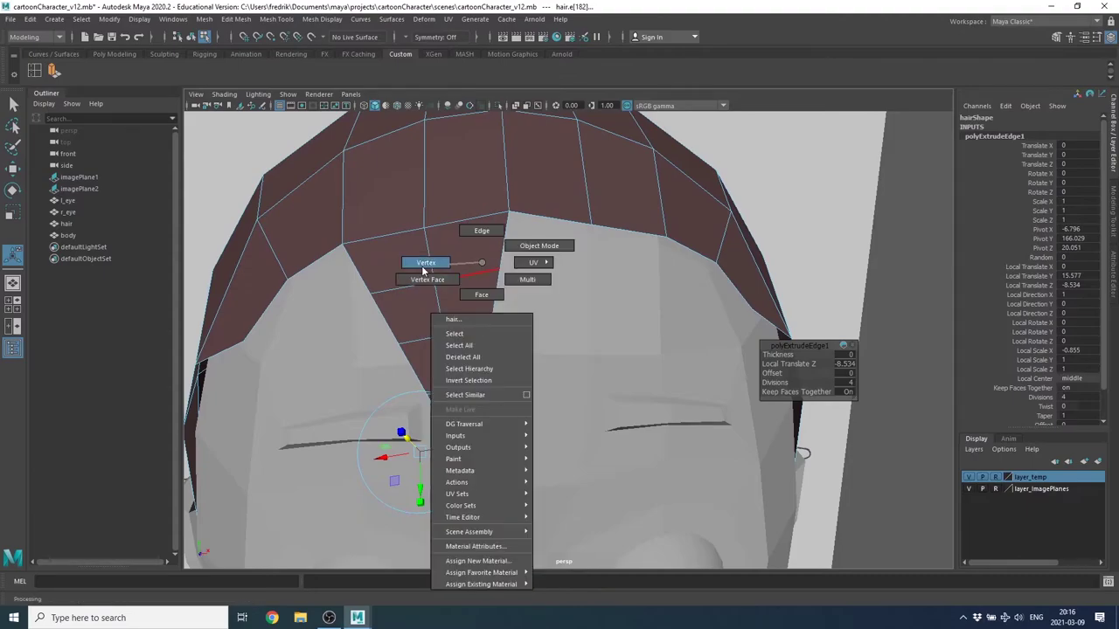
With the Move tool, drag the bang's side vertices up and right to start the sweep.
mouse_move(457, 302)
right_mouse_down("alt")
mouse_move(578, 311)
mouse_move(487, 303)
right_mouse_up("alt")
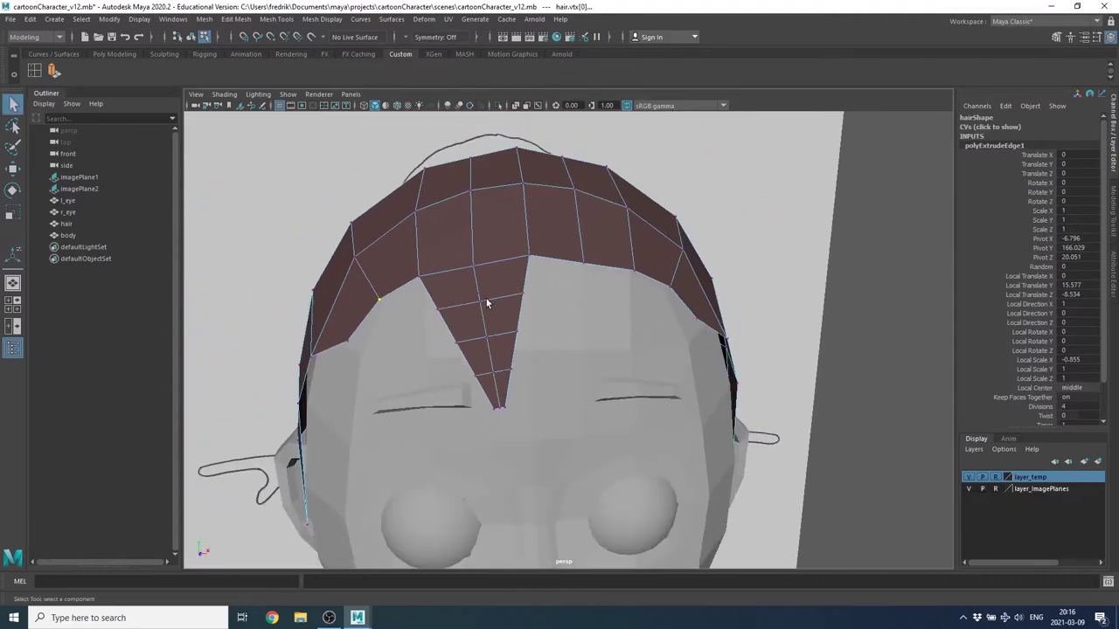
left_click(522, 297)
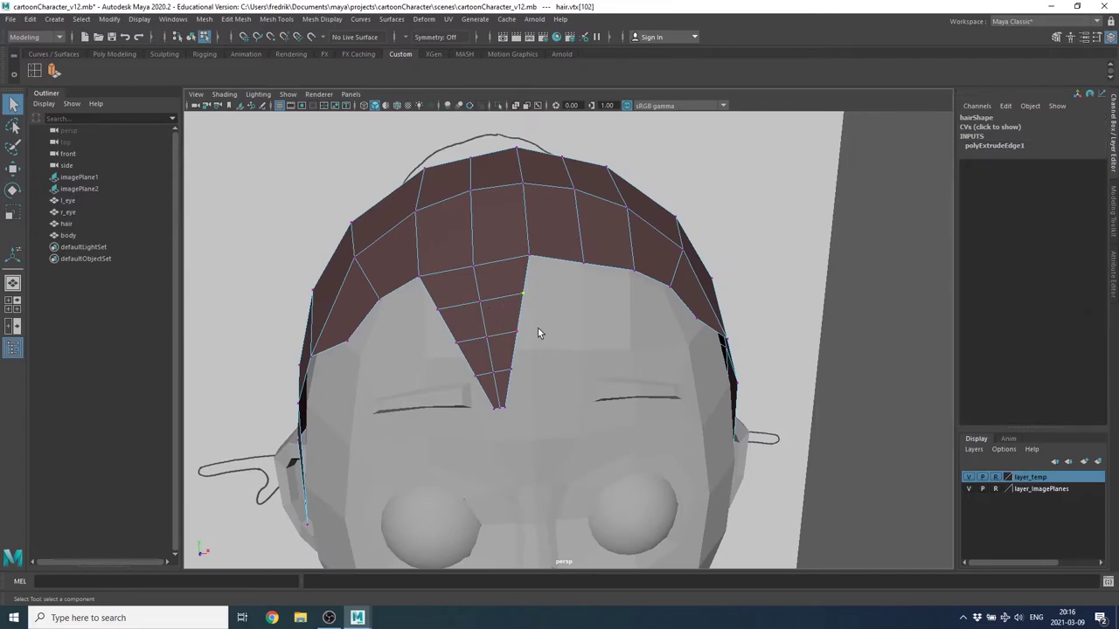
key("w")
mouse_move(540, 328)
left_mouse_down("alt")
mouse_move(537, 363)
mouse_move(536, 349)
mouse_move(522, 362)
mouse_move(525, 318)
mouse_move(560, 273)
left_mouse_up("alt")
middle_click_drag(562, 271, 570, 268)
left_click(478, 327)
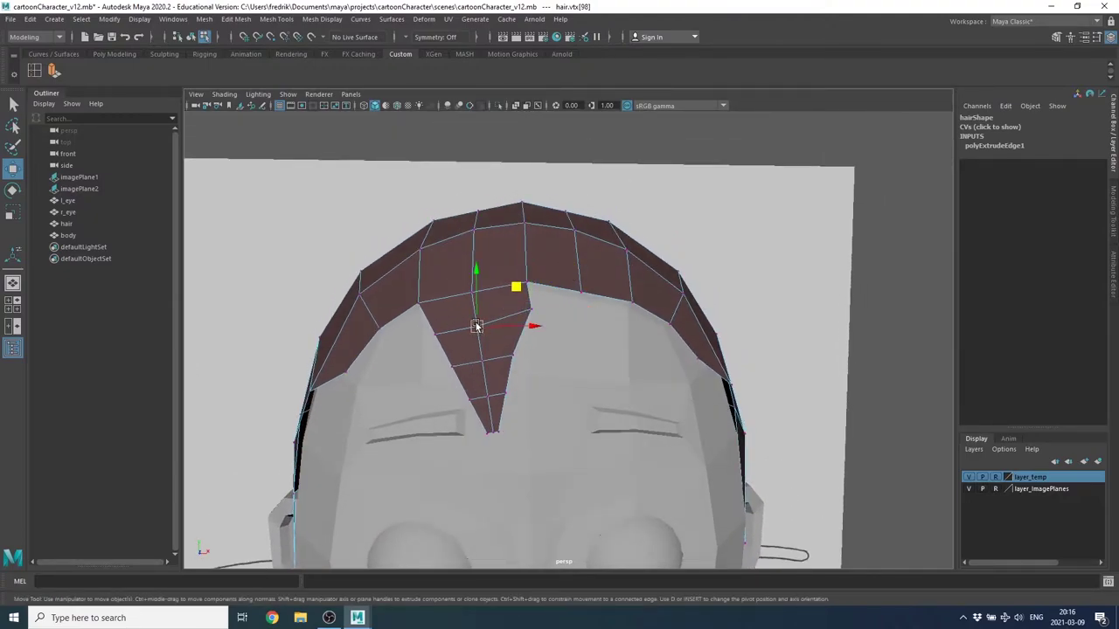
middle_click_drag(477, 328, 449, 327)
left_click(436, 331)
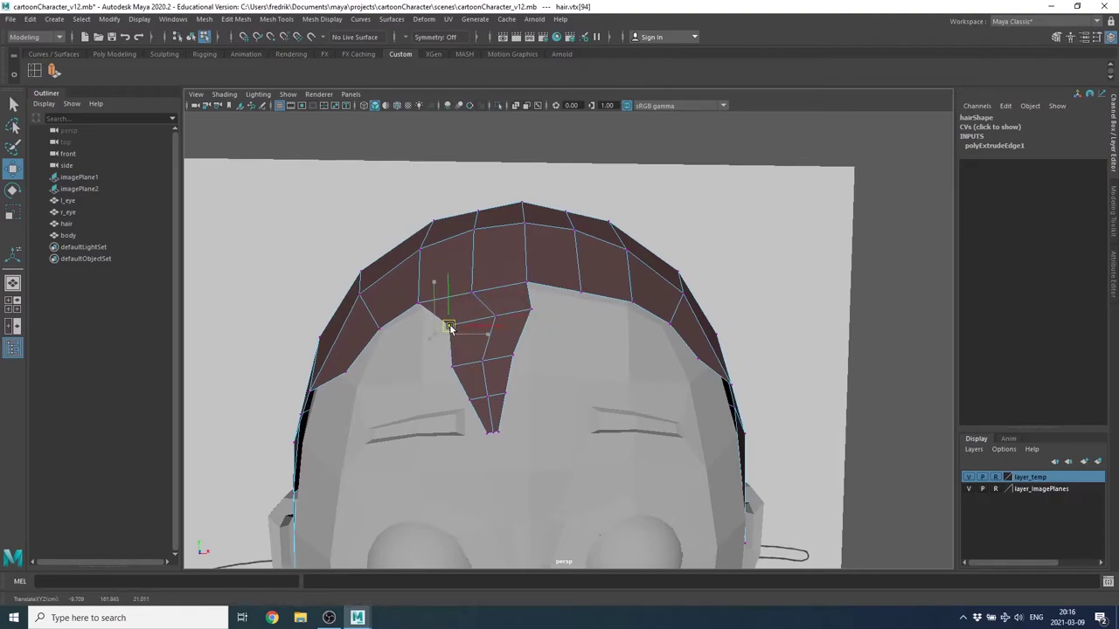
left_click(514, 359)
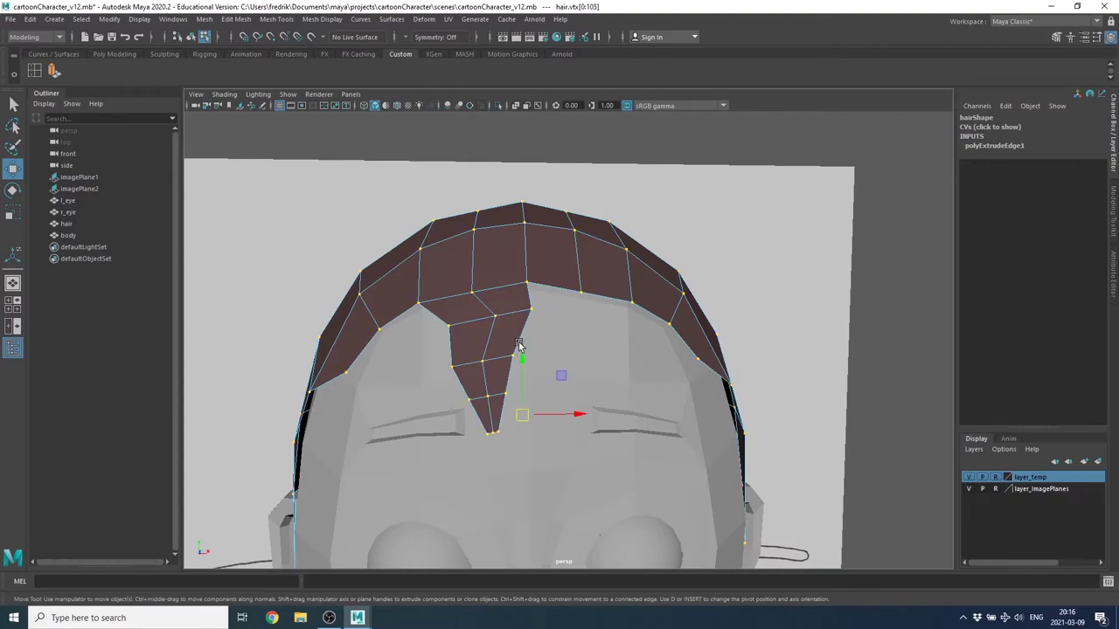
left_click(512, 357)
left_click_drag(512, 355, 530, 334)
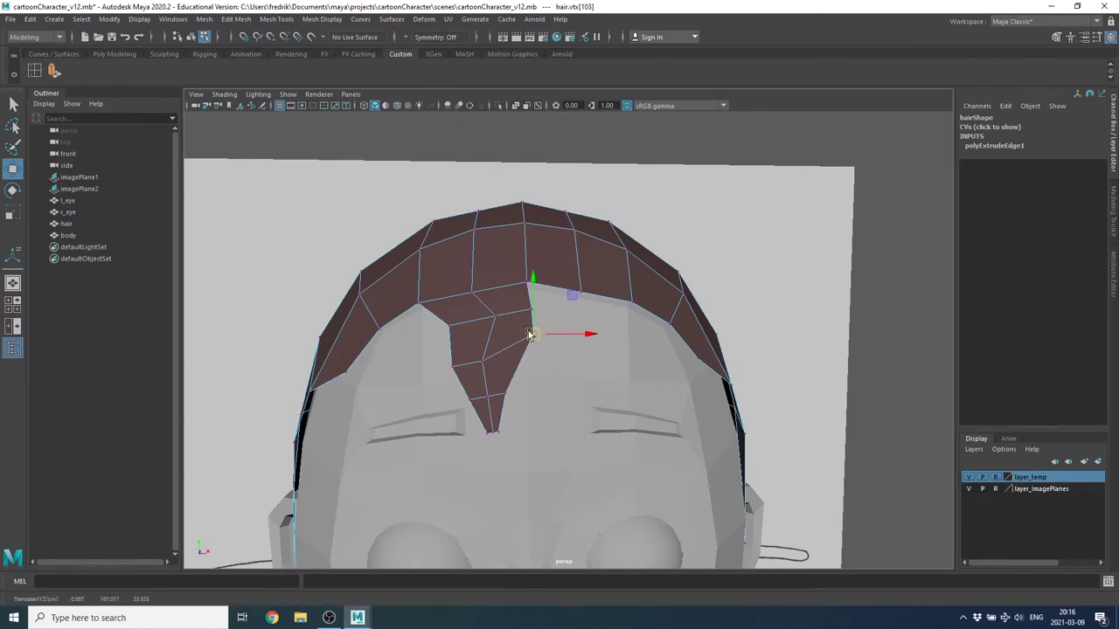
Adjust the top-right bang vertices and pull the tip up toward the right brow.
left_click(689, 234)
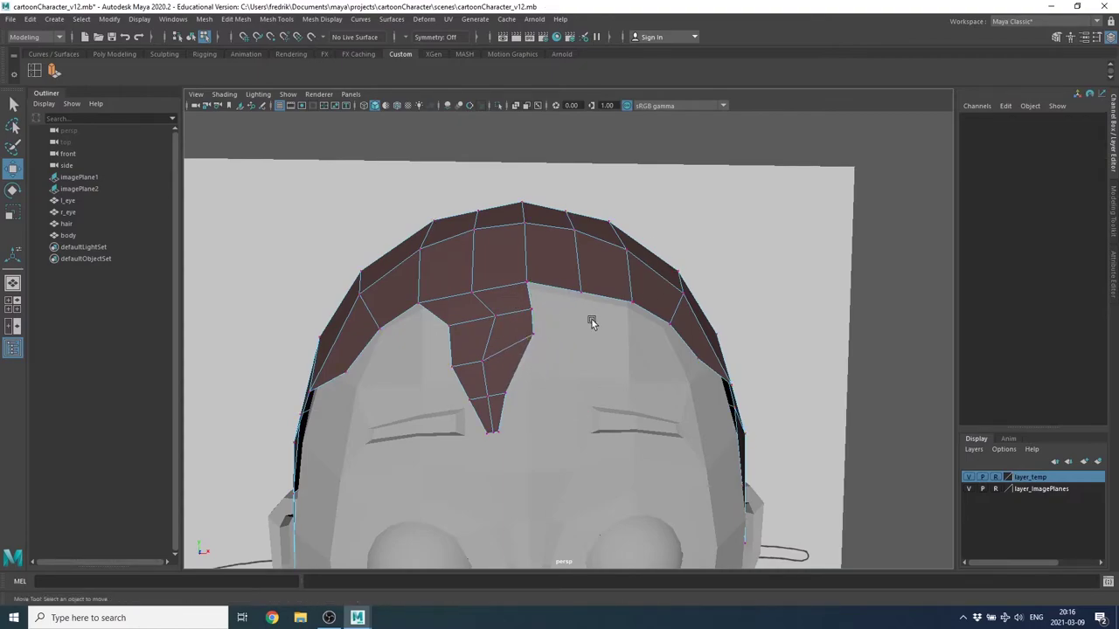
left_click(528, 311)
left_click_drag(525, 307, 486, 322)
left_click(494, 319)
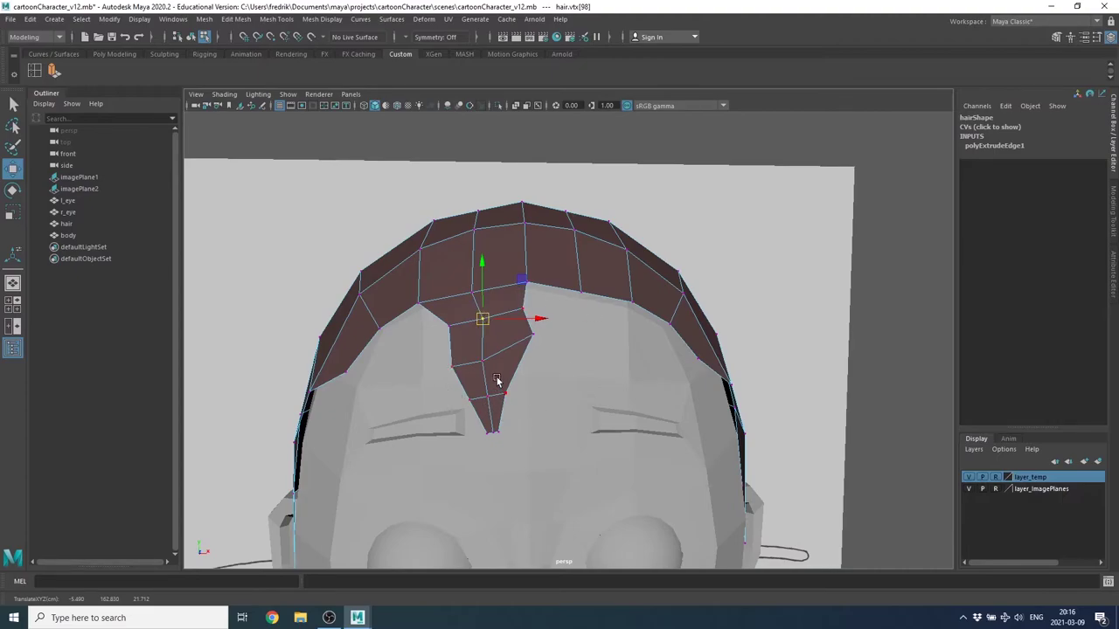
left_click(481, 425)
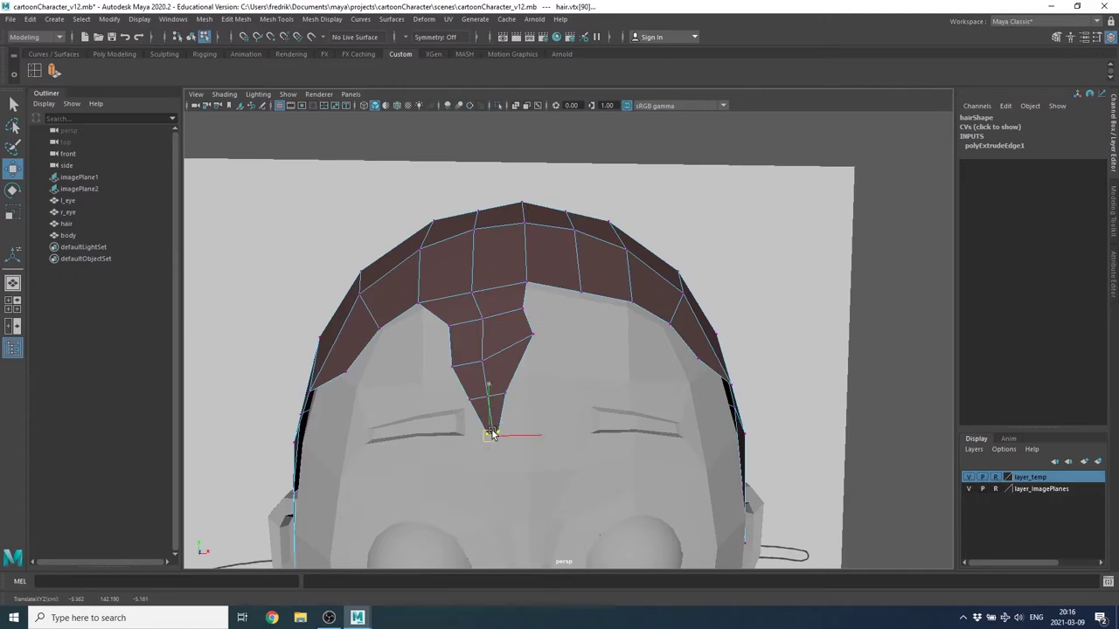
left_click_drag(483, 427, 534, 416)
left_click_drag(460, 382, 525, 406)
middle_click_drag(525, 406, 553, 396)
left_click(545, 405)
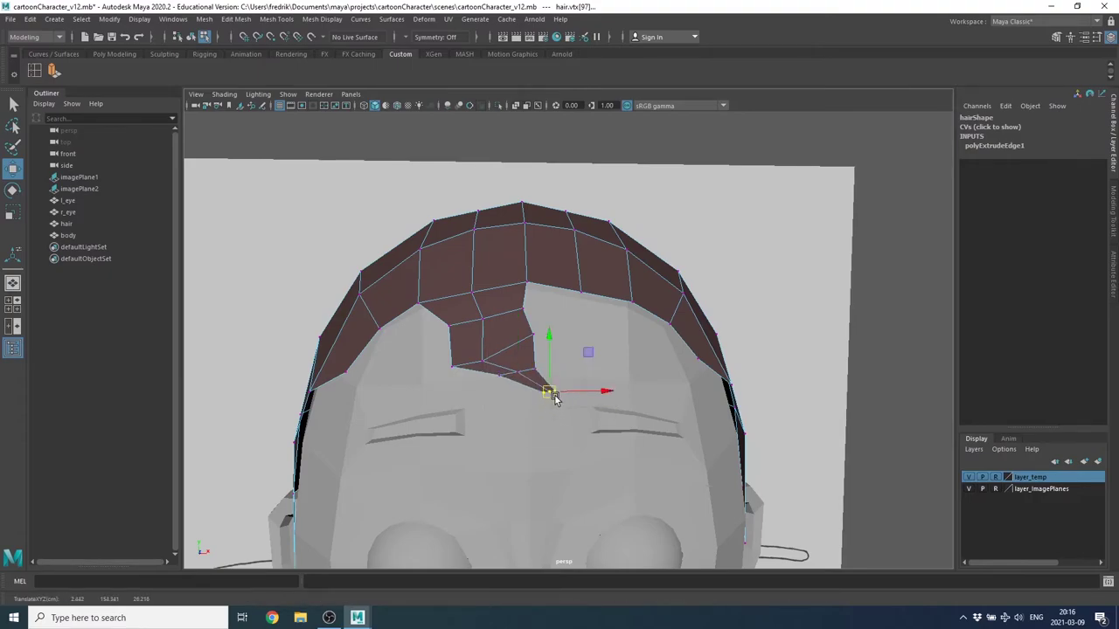
Try rotating the flap, undo it, and move the tip vertex to hook the flap.
key("e")
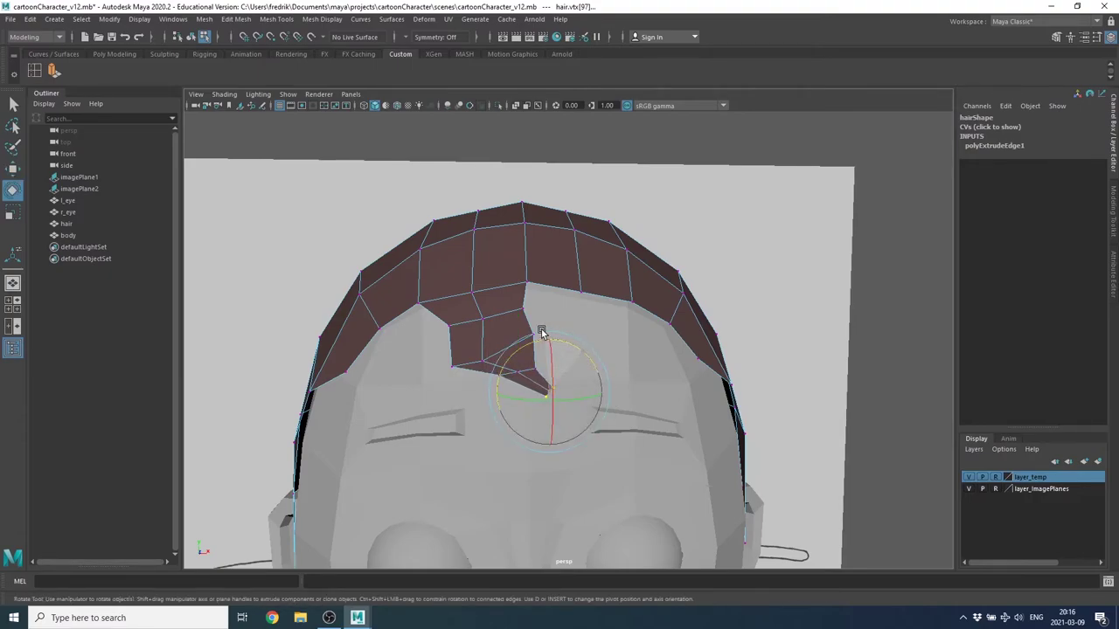
key("w")
left_click_drag(545, 391, 549, 381)
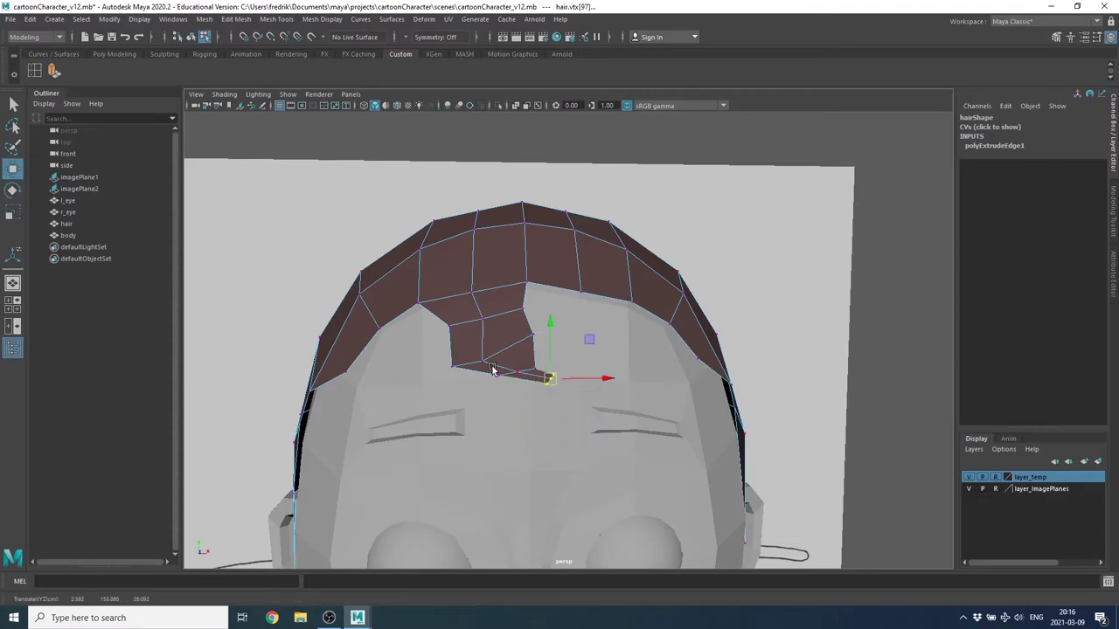
key("ctrl+z")
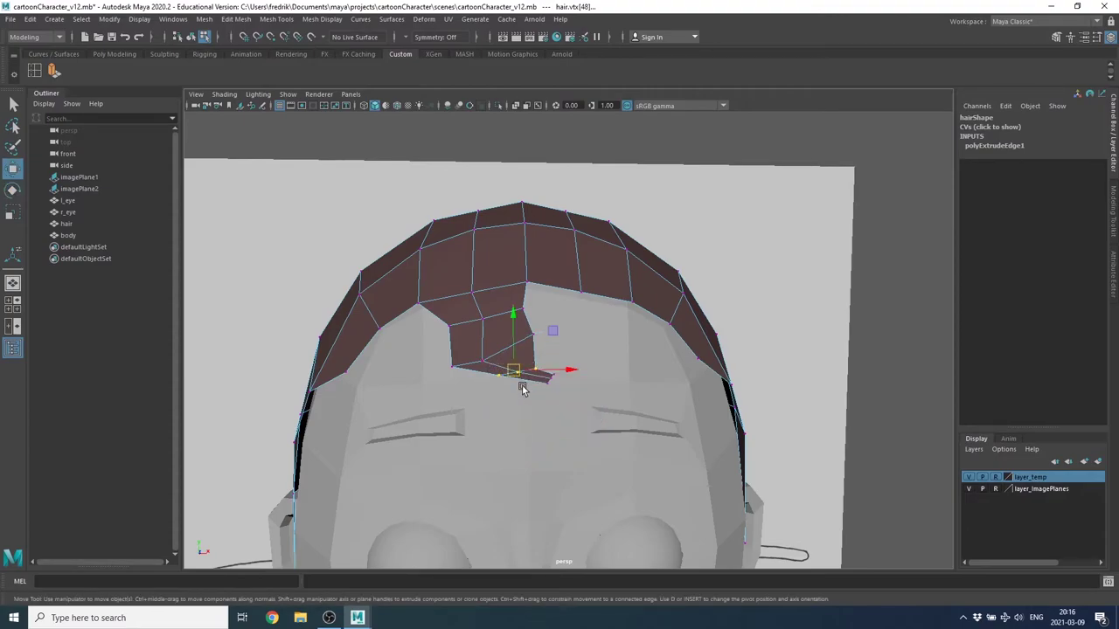
key("e")
left_click_drag(542, 334, 523, 308)
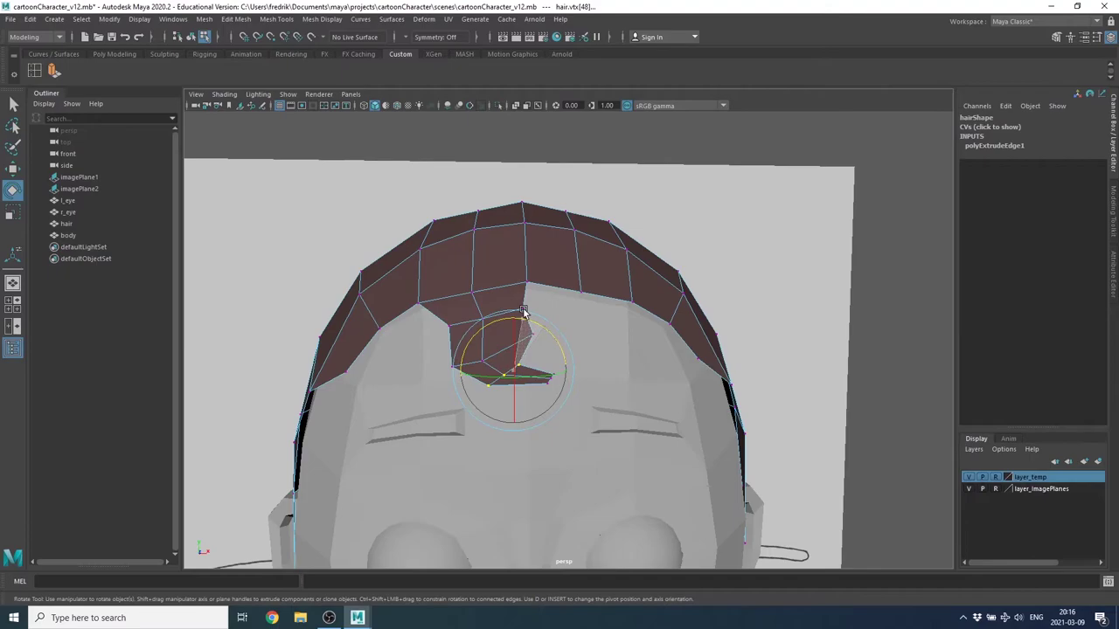
key("ctrl+z")
key("w")
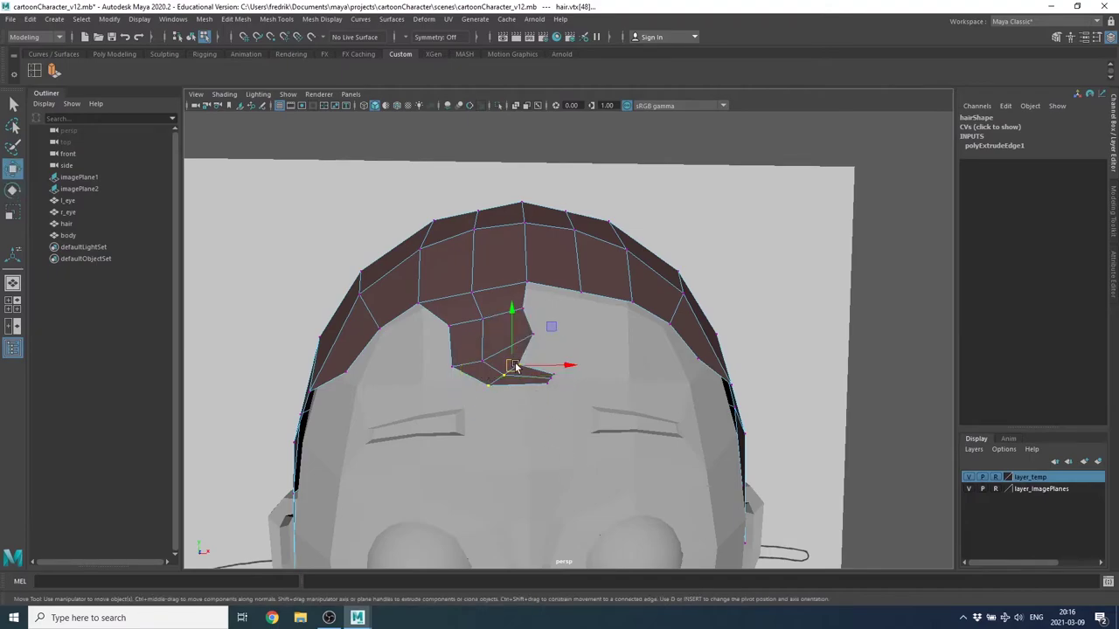
left_click_drag(515, 367, 502, 356)
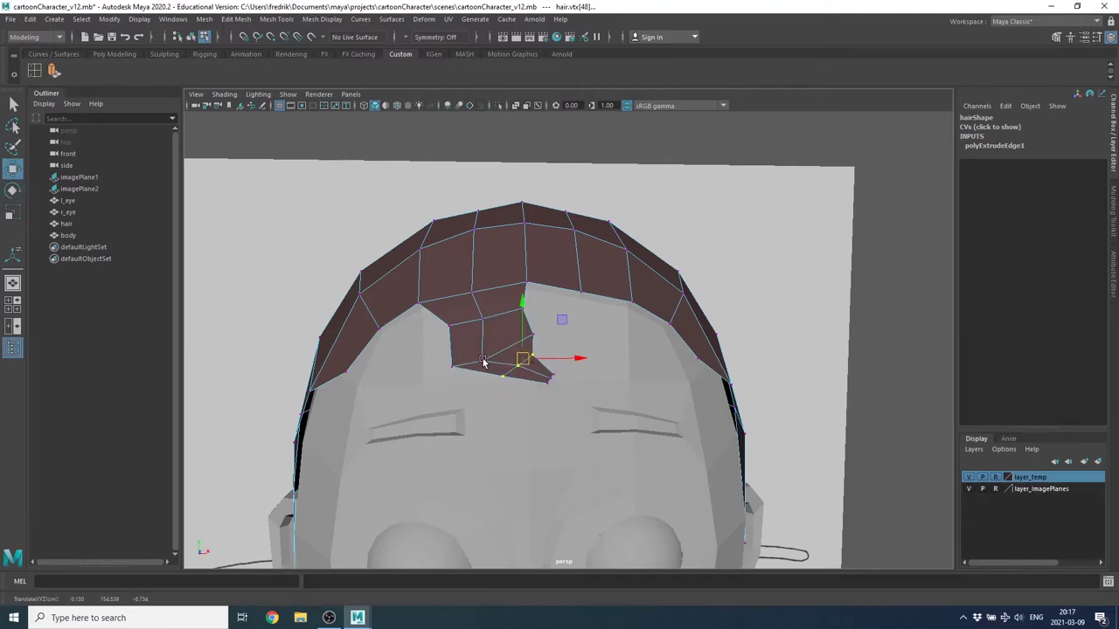
Shift flap vertices left and lower the vertices along the bang's left edge.
left_click(495, 349)
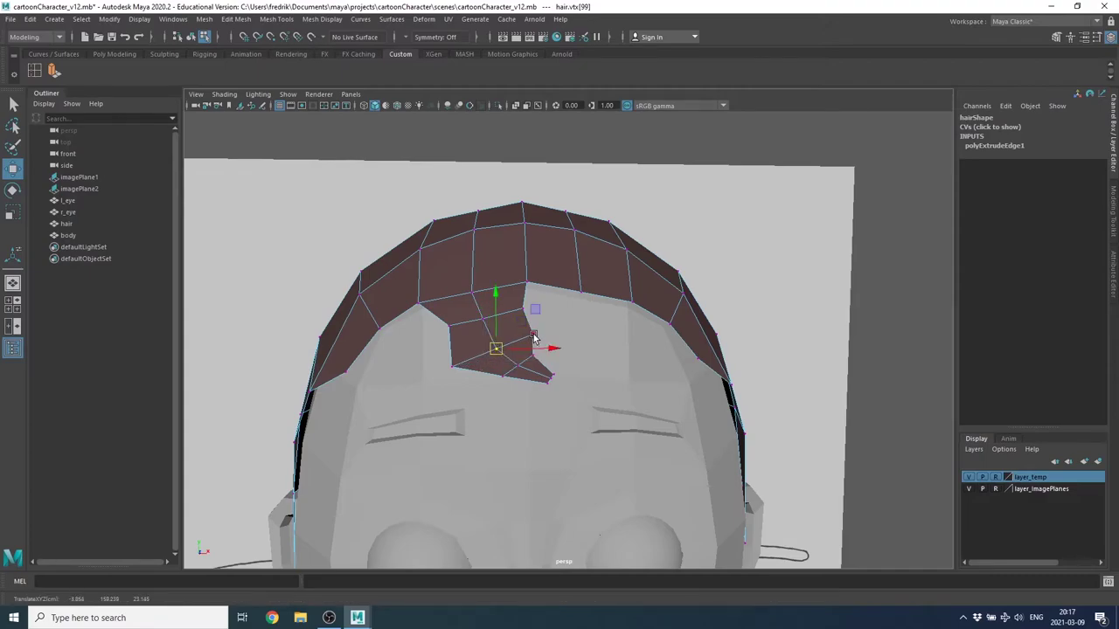
key("ctrl+shift+a")
left_click(533, 334)
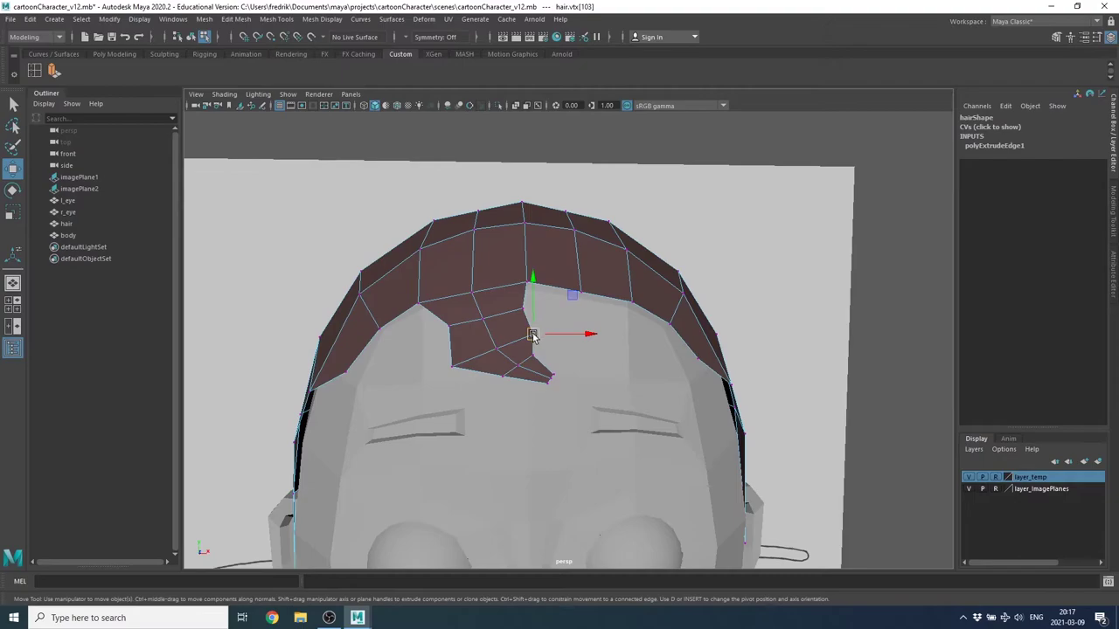
left_click_drag(533, 334, 521, 334)
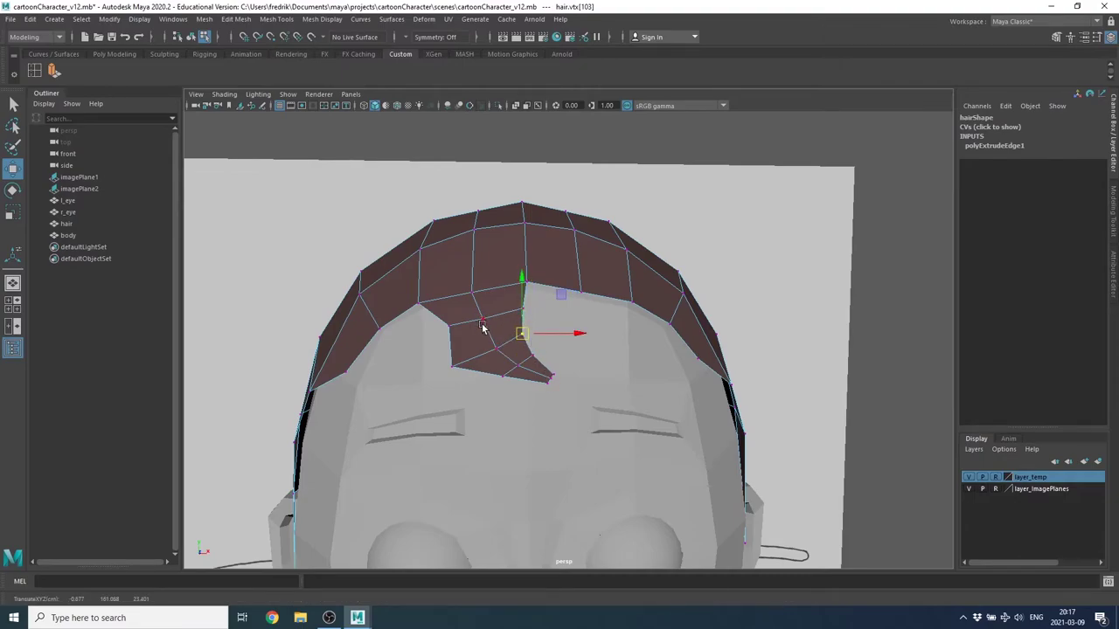
left_click(450, 366)
left_click_drag(451, 365, 455, 363)
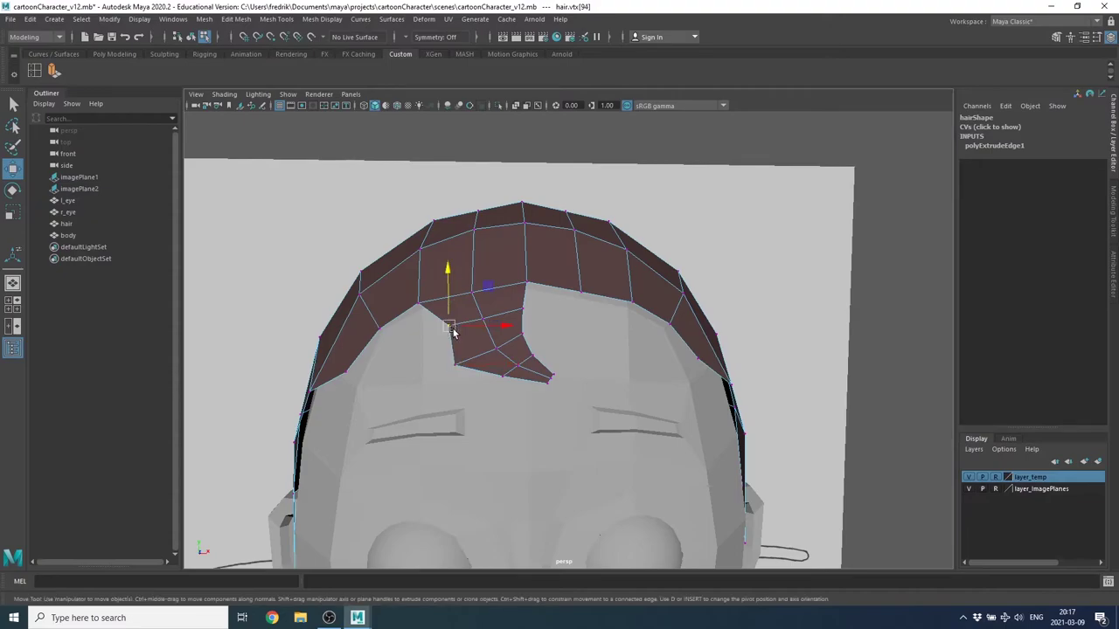
left_click(435, 331)
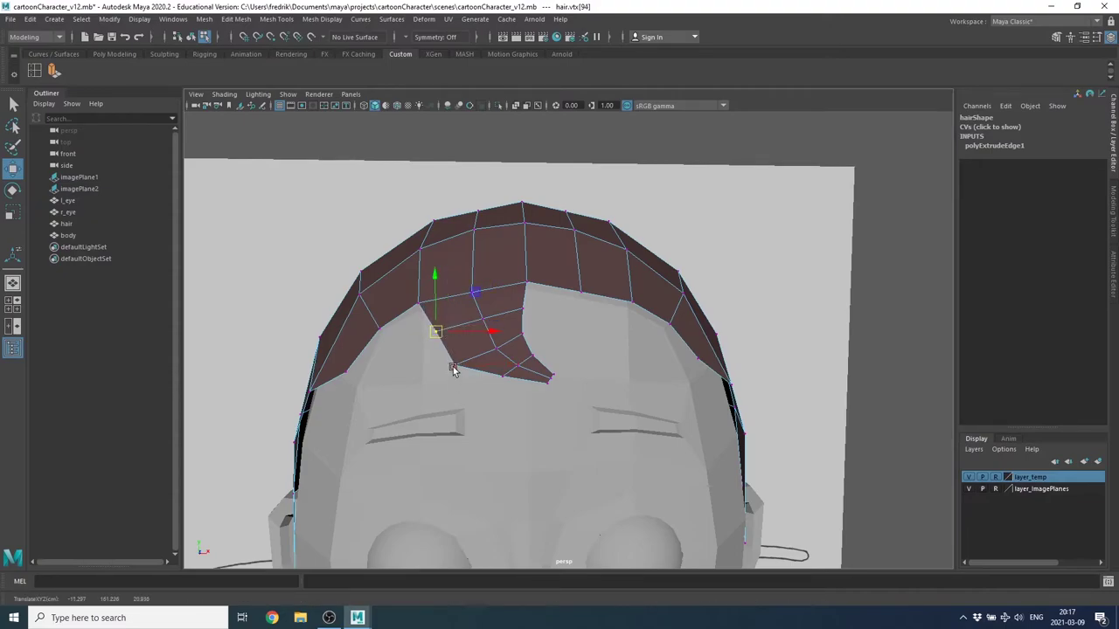
key("ctrl+shift+a")
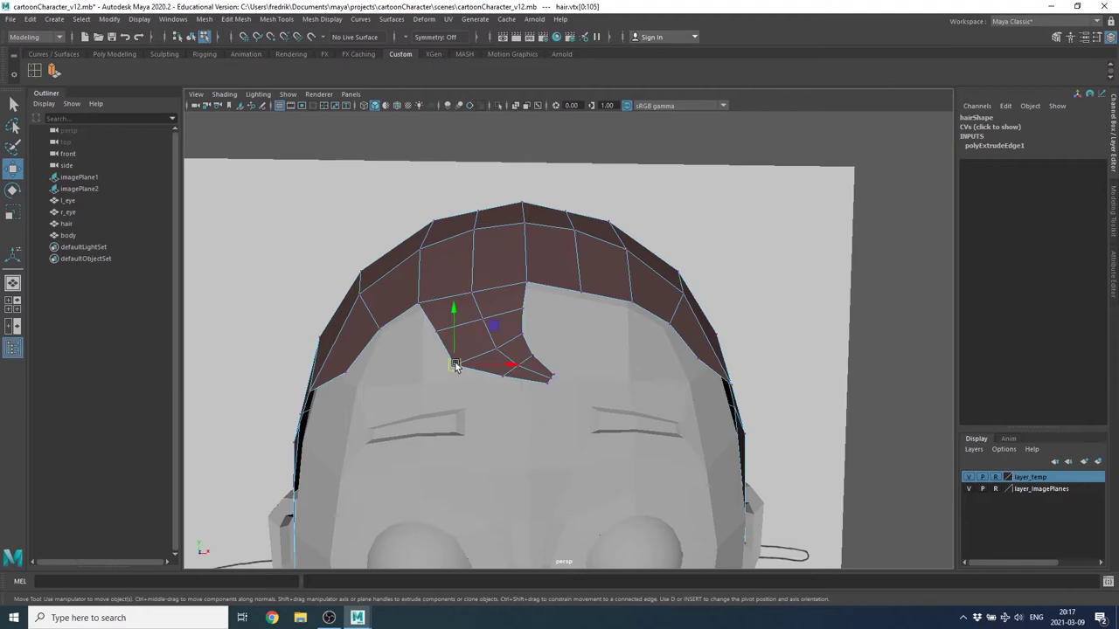
left_click(460, 362)
mouse_move(570, 368)
left_mouse_down("alt")
mouse_move(575, 383)
mouse_move(287, 364)
mouse_move(543, 432)
mouse_move(460, 462)
left_mouse_up("alt")
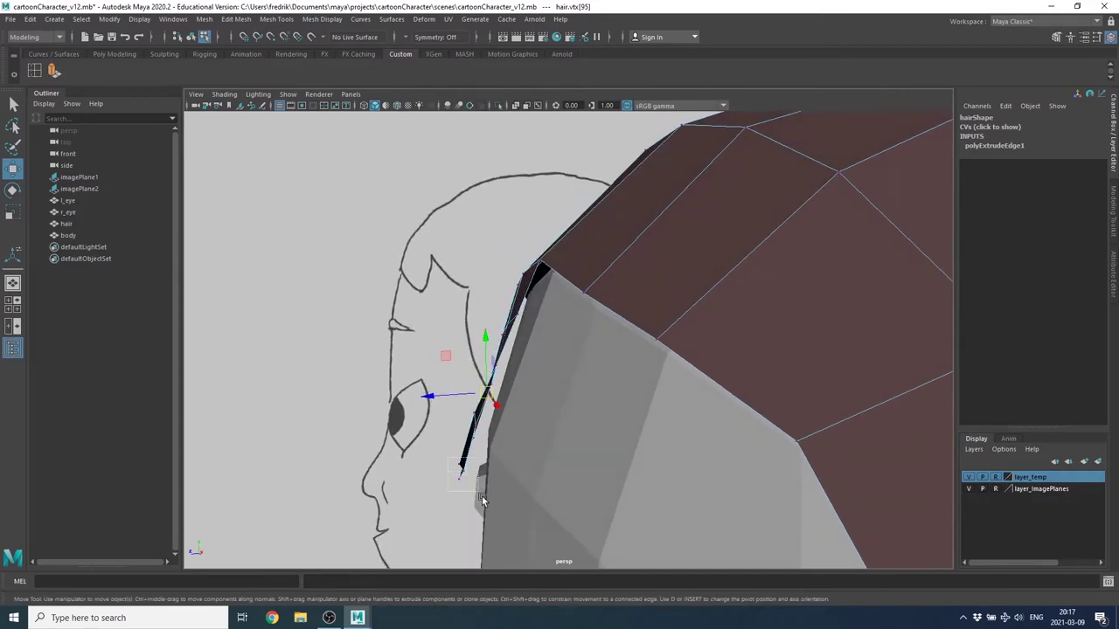
Pull the bang's tip vertices forward so the hooked flap stands clear of the forehead.
mouse_move(482, 498)
left_mouse_down()
mouse_move(476, 470)
mouse_move(508, 466)
mouse_move(457, 432)
left_mouse_up()
left_click(452, 423)
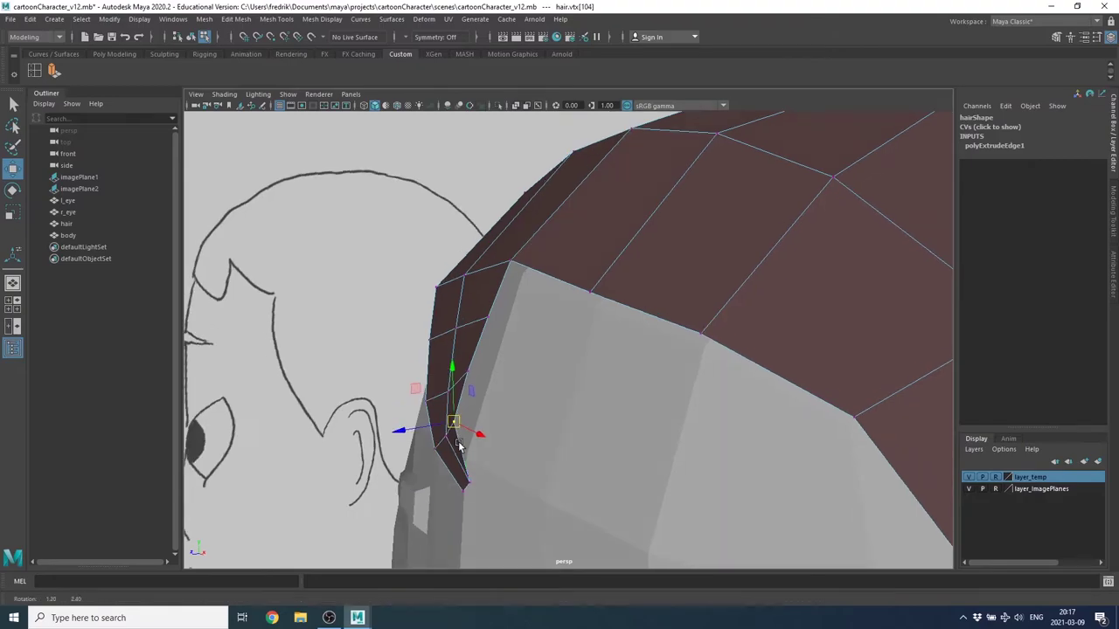
mouse_move(459, 441)
left_mouse_down("alt")
mouse_move(557, 410)
mouse_move(546, 414)
left_mouse_up("alt")
mouse_move(616, 434)
left_mouse_down("alt")
mouse_move(440, 420)
mouse_move(509, 426)
mouse_move(561, 401)
left_mouse_up("alt")
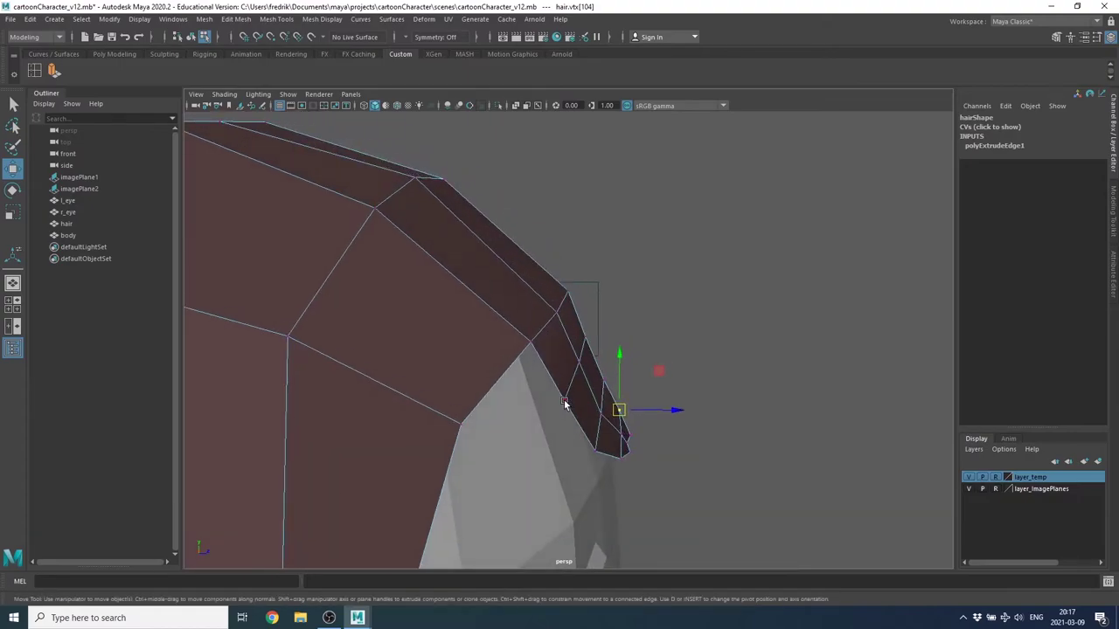
left_click(564, 401)
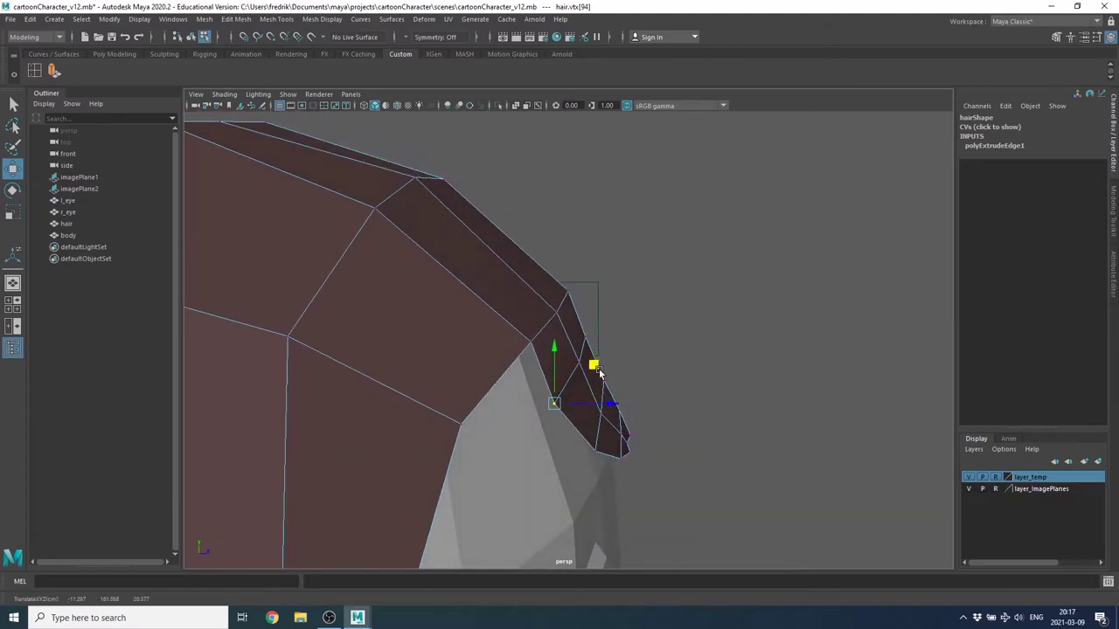
mouse_move(594, 365)
left_mouse_down("alt")
mouse_move(534, 384)
mouse_move(509, 353)
mouse_move(469, 375)
mouse_move(327, 362)
mouse_move(463, 303)
mouse_move(525, 292)
mouse_move(513, 290)
mouse_move(611, 341)
mouse_move(650, 333)
mouse_move(490, 419)
mouse_move(470, 400)
mouse_move(492, 370)
mouse_move(449, 382)
left_mouse_up("alt")
left_click(510, 352)
left_click(495, 372)
left_click_drag(488, 340, 497, 340)
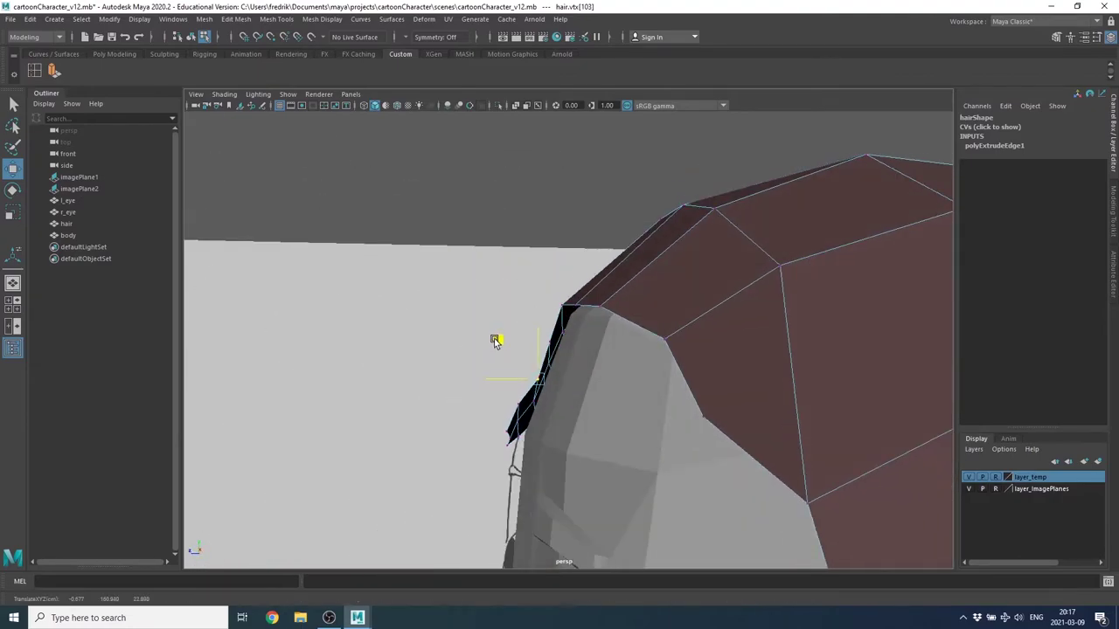
left_click(516, 403)
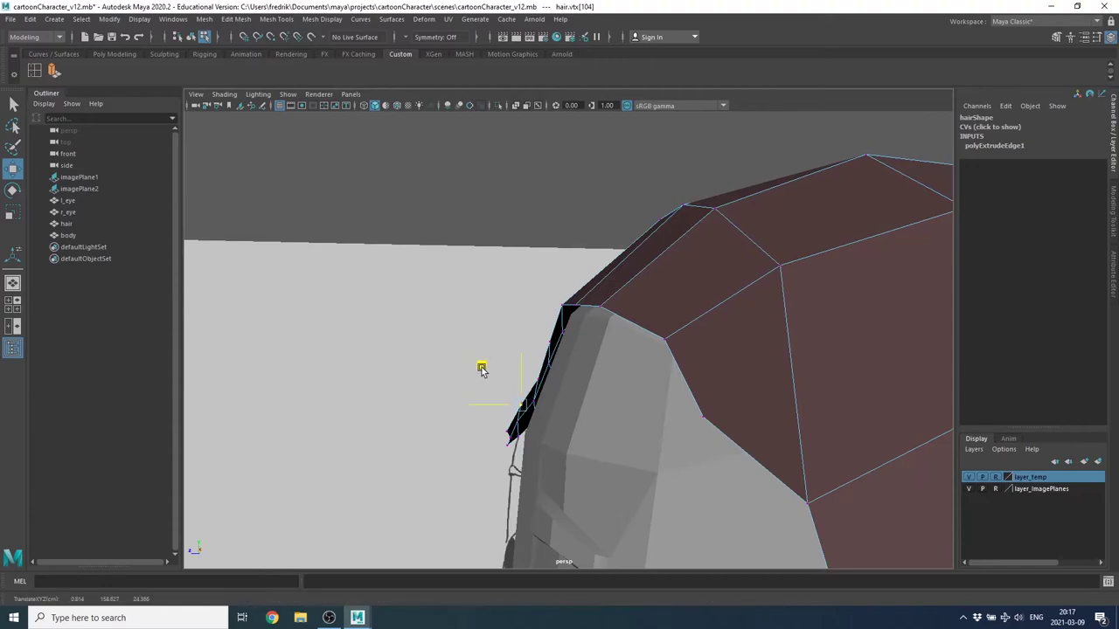
mouse_move(482, 368)
left_mouse_down("alt")
mouse_move(592, 408)
mouse_move(494, 393)
mouse_move(539, 400)
left_mouse_up("alt")
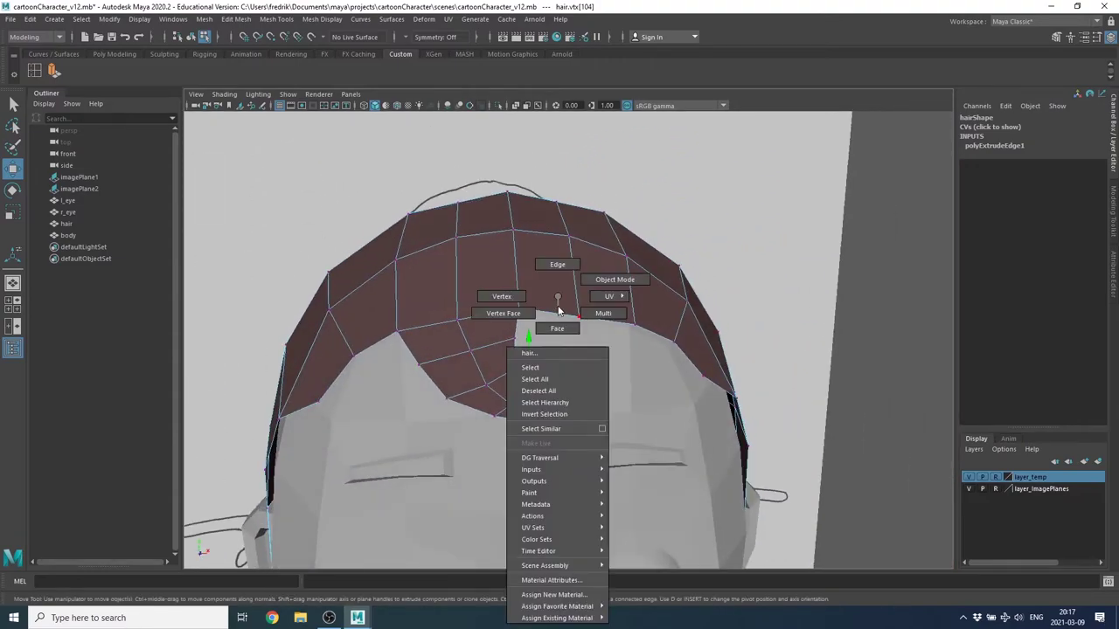
Extrude a front fringe edge (Ctrl+E) into polyExtrudeEdge2 with 3 divisions.
right_click_drag(557, 309, 516, 315)
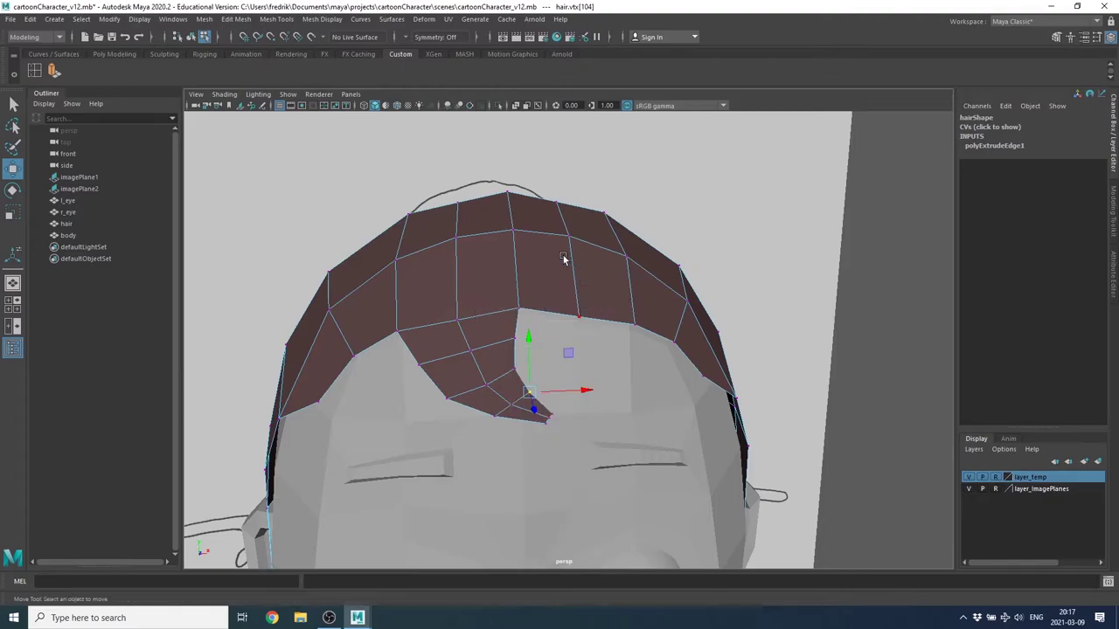
left_click(548, 311)
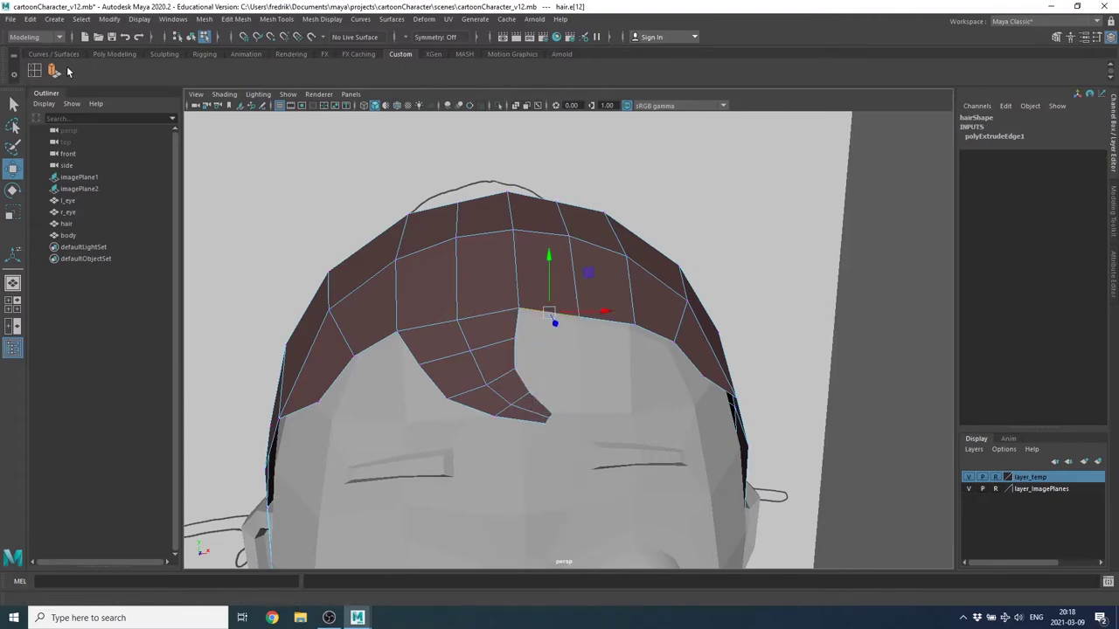
key("ctrl+e")
mouse_move(503, 298)
left_mouse_down("alt")
mouse_move(521, 350)
mouse_move(567, 348)
mouse_move(587, 400)
mouse_move(609, 416)
mouse_move(595, 420)
mouse_move(837, 385)
left_mouse_up("alt")
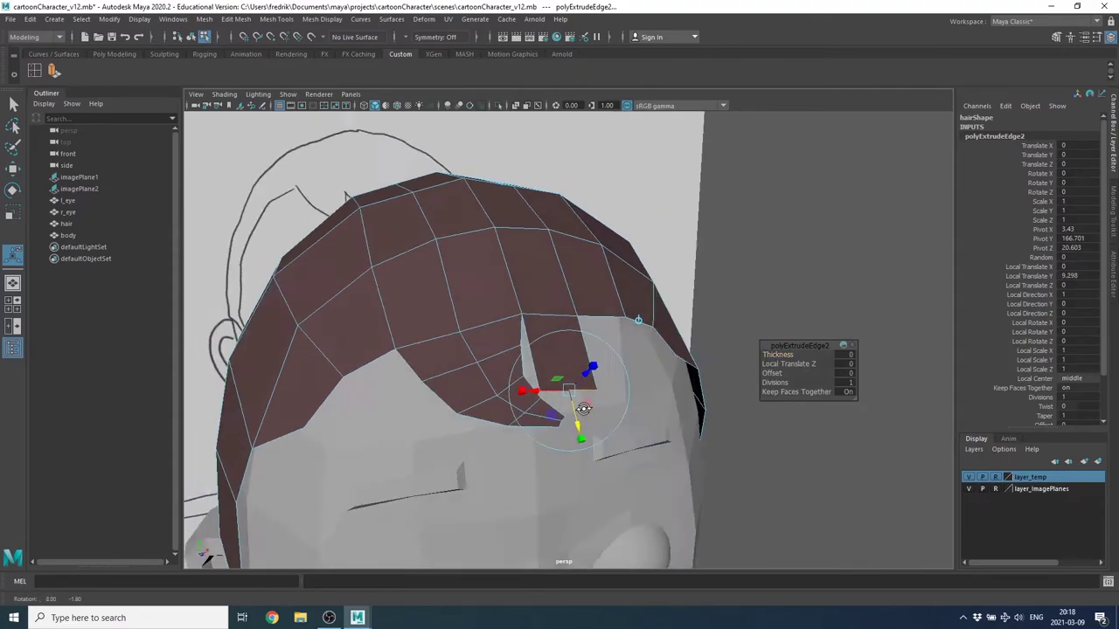
left_click(849, 384)
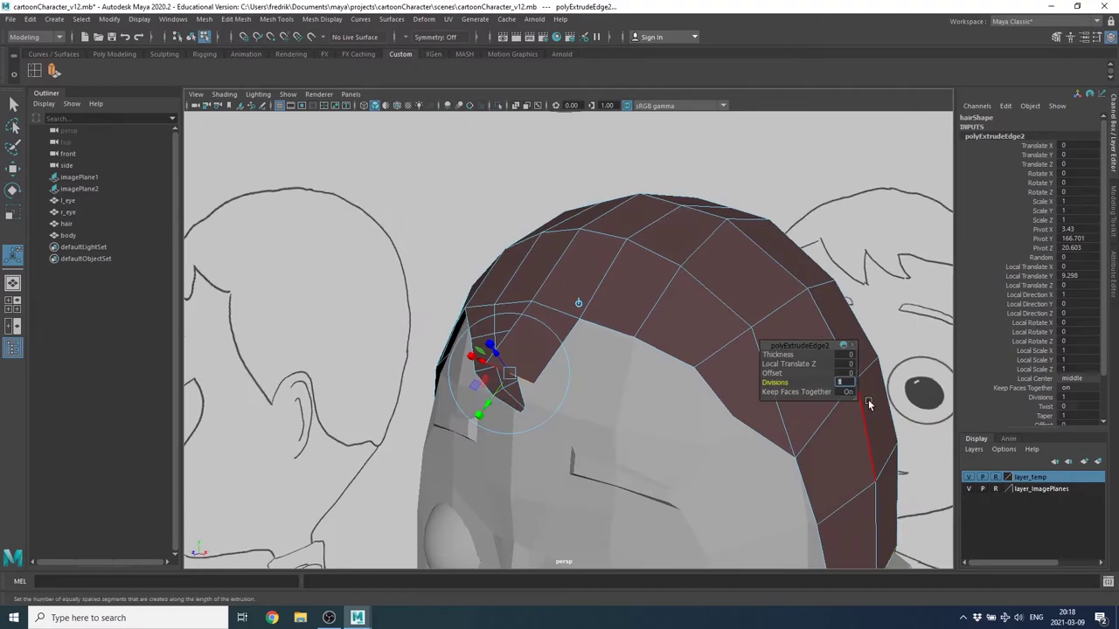
key("Return")
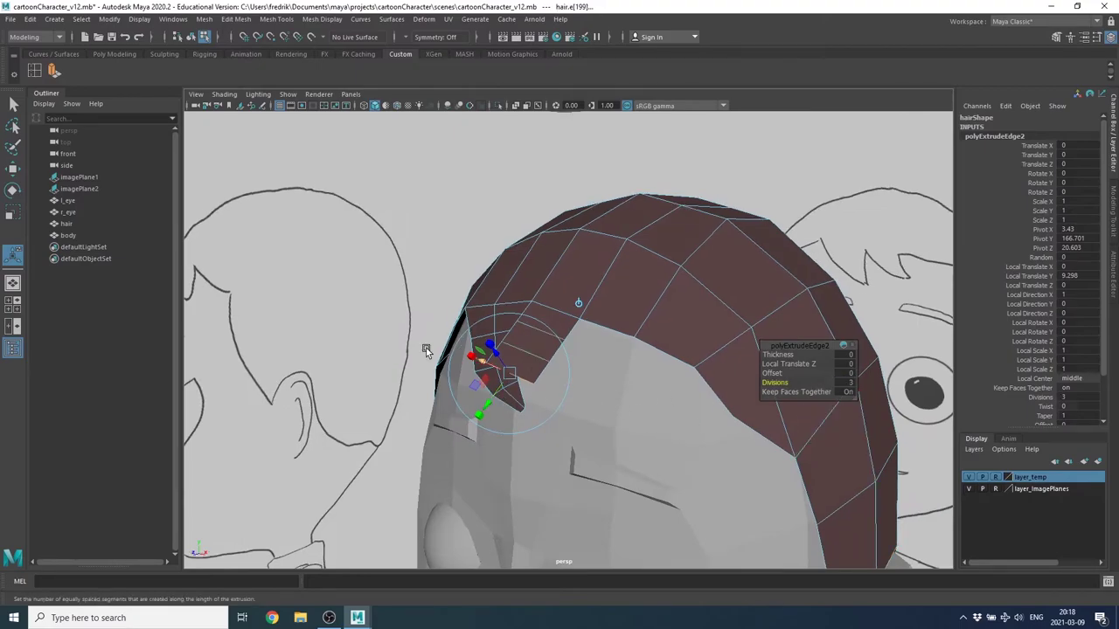
Adjust the new strand's local translate Y and Z to narrow it, then switch to vertex mode.
mouse_move(459, 363)
left_mouse_down("alt")
mouse_move(496, 391)
mouse_move(522, 387)
left_mouse_up("alt")
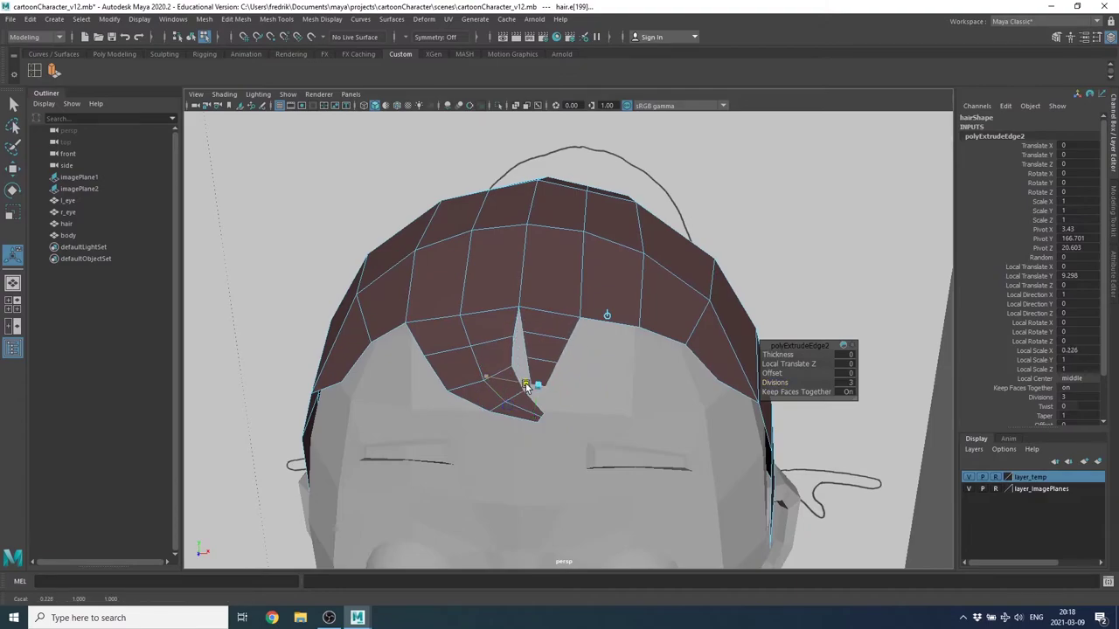
left_click(536, 385)
mouse_move(525, 387)
left_mouse_down("alt")
mouse_move(308, 338)
mouse_move(379, 330)
left_mouse_up("alt")
mouse_move(477, 320)
left_mouse_down()
mouse_move(610, 374)
mouse_move(477, 385)
left_mouse_up()
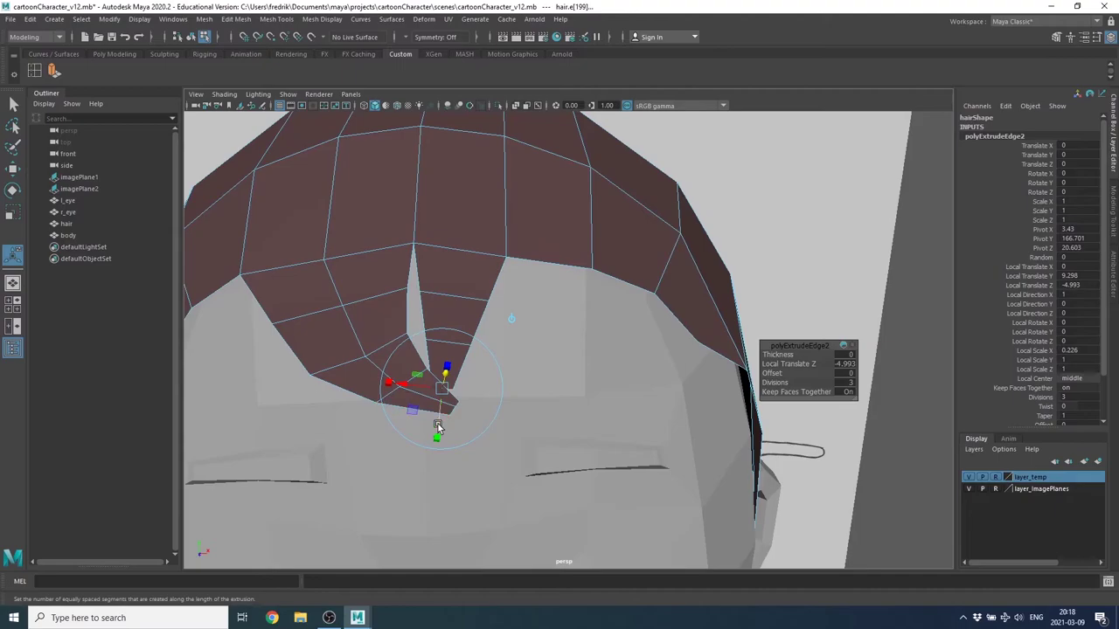
mouse_move(440, 430)
left_mouse_down()
mouse_move(439, 399)
mouse_move(457, 399)
left_mouse_up()
left_click_drag(463, 349, 457, 328)
right_click_drag(466, 295, 420, 296)
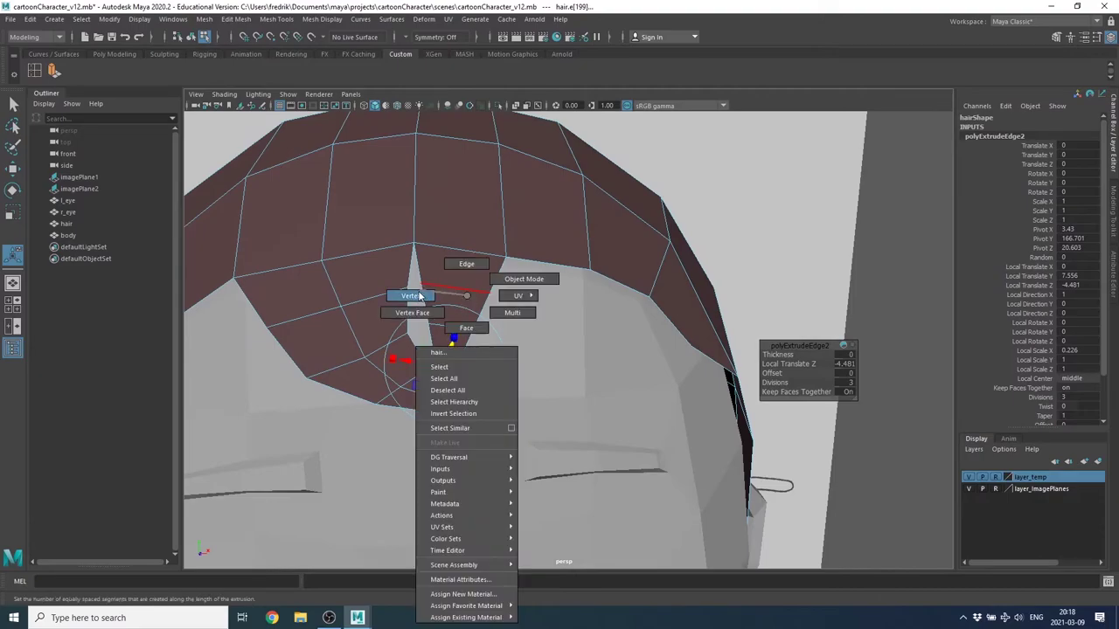
mouse_move(420, 296)
left_mouse_down("alt")
mouse_move(500, 312)
mouse_move(427, 303)
left_mouse_up("alt")
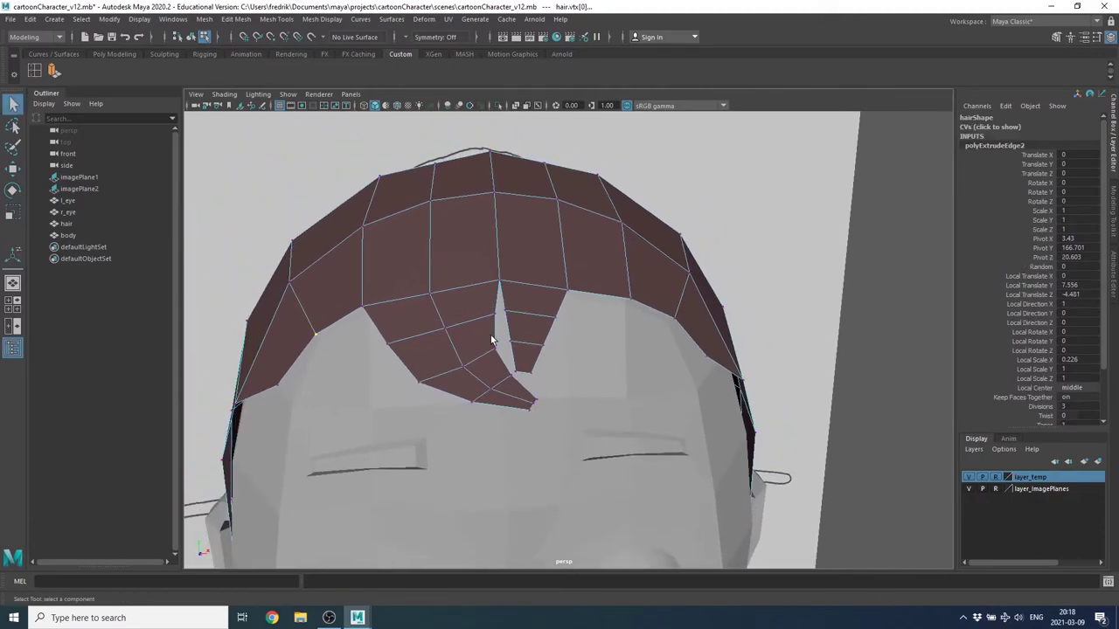
Move and rotate the new strand's tip vertex so the tip swings to the right.
left_click_drag(491, 340, 439, 362, "alt")
left_click(455, 371)
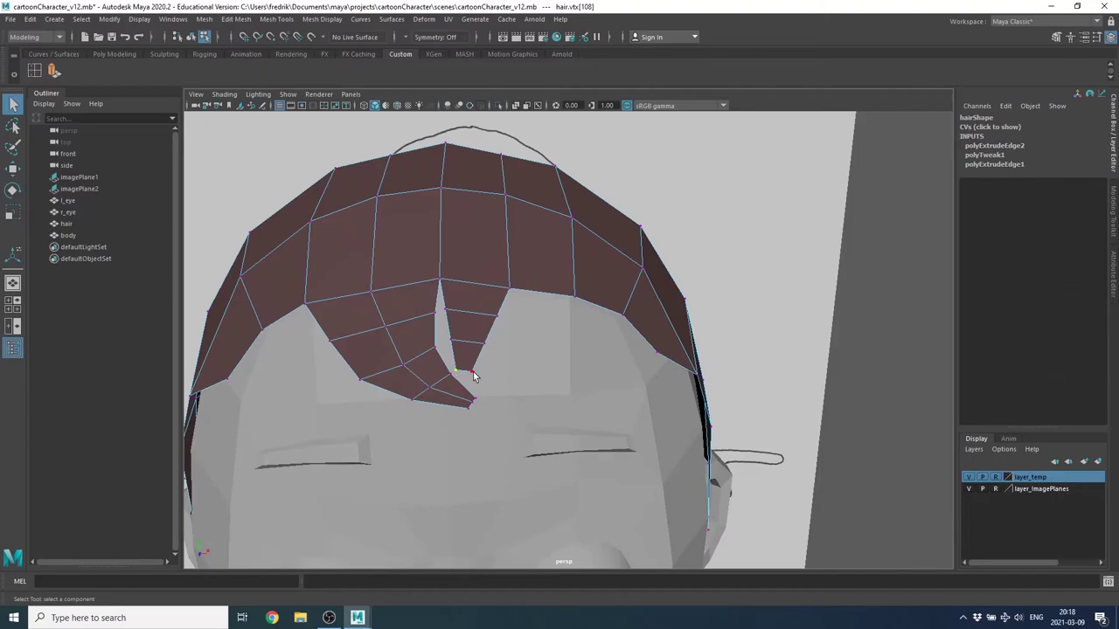
key("w")
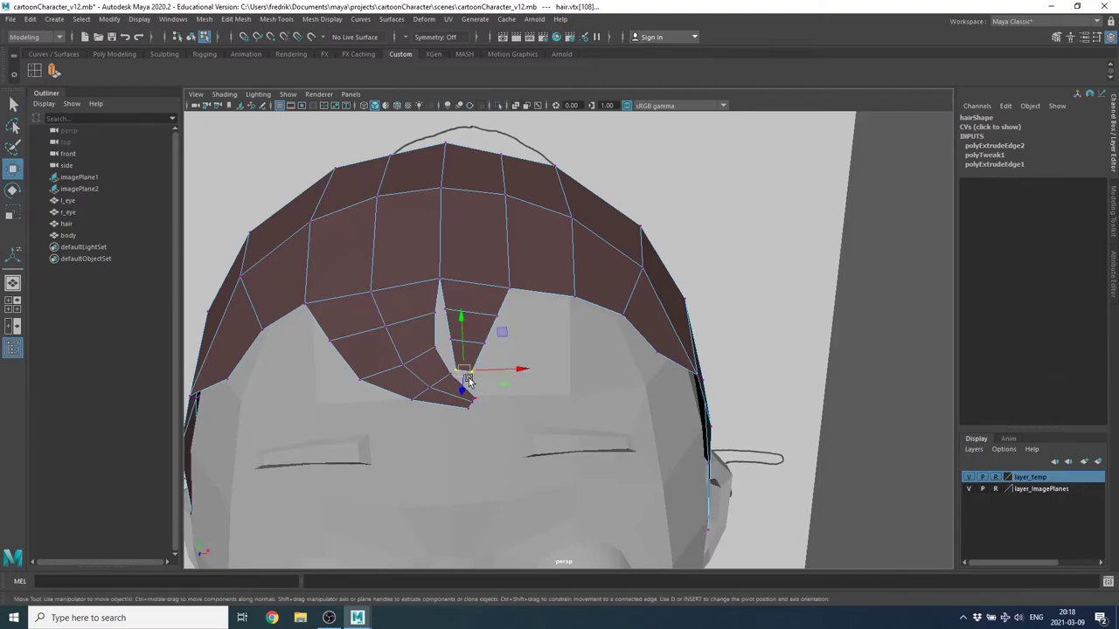
left_click_drag(473, 370, 488, 377)
key("e")
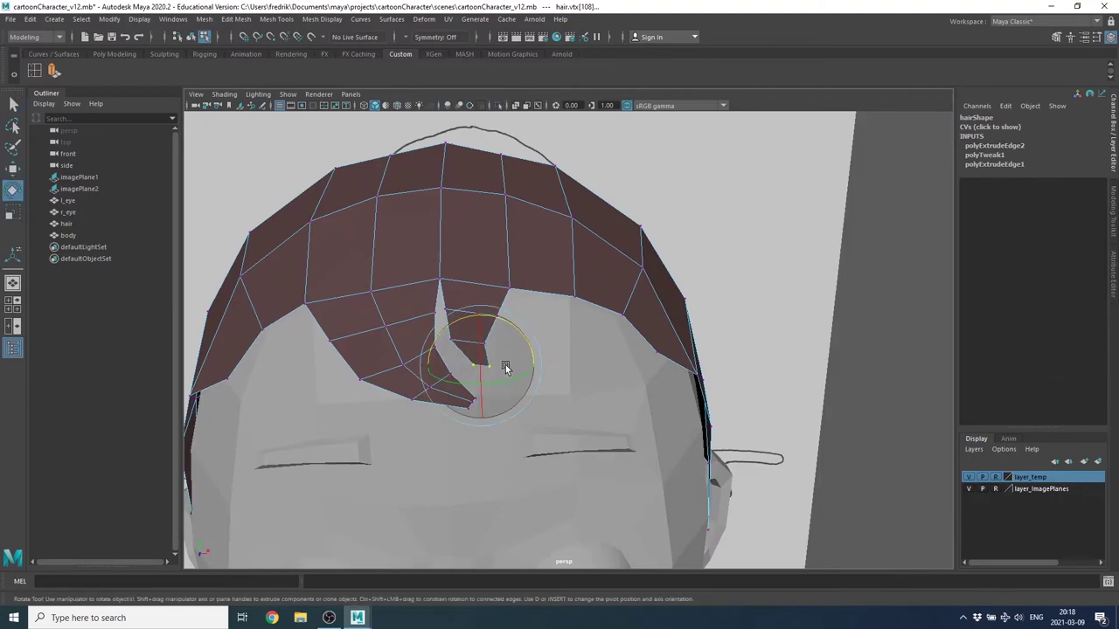
left_click_drag(512, 331, 518, 351)
left_click_drag(476, 307, 487, 366, "alt")
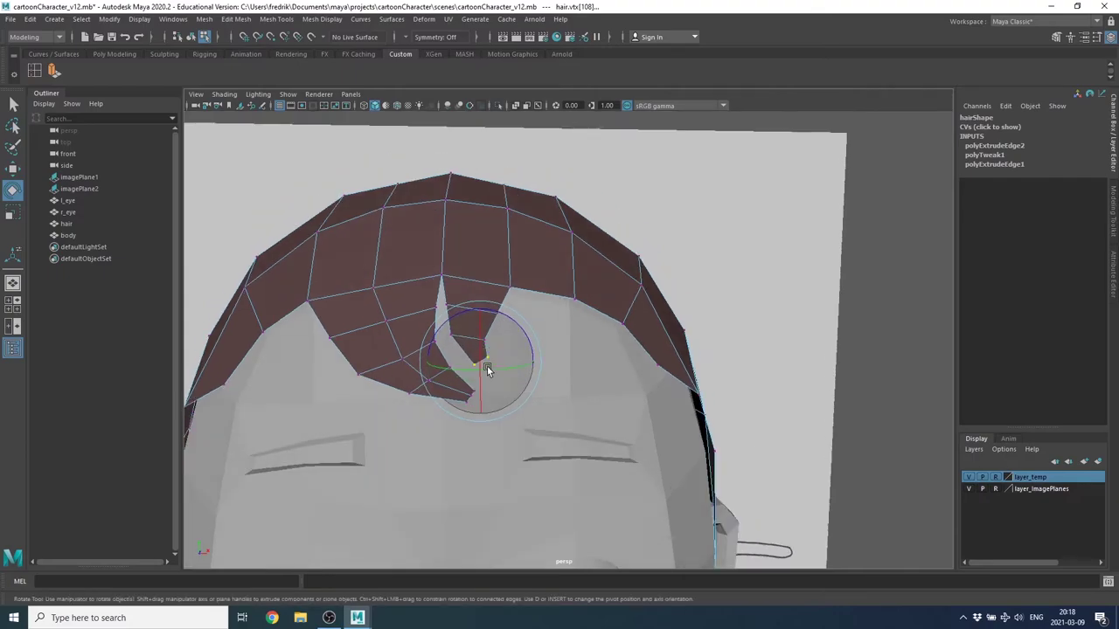
key("w")
left_click_drag(503, 406, 446, 363, "alt")
left_click_drag(492, 359, 505, 359)
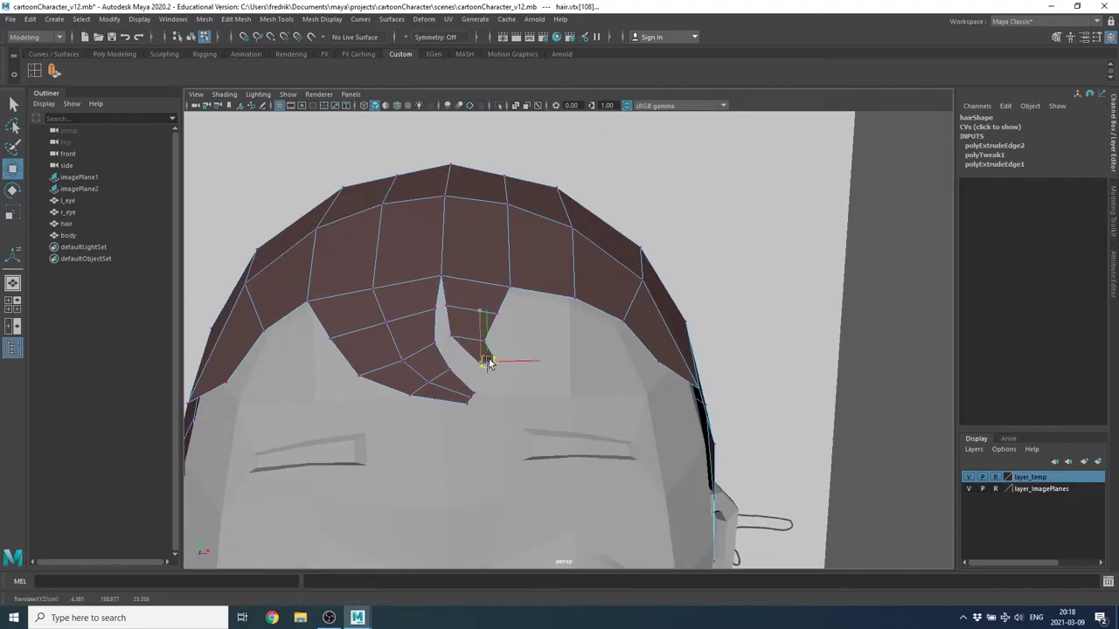
Rotate the strand around its left-edge vertex and nudge the fringe junction vertex left and down.
left_click(478, 341)
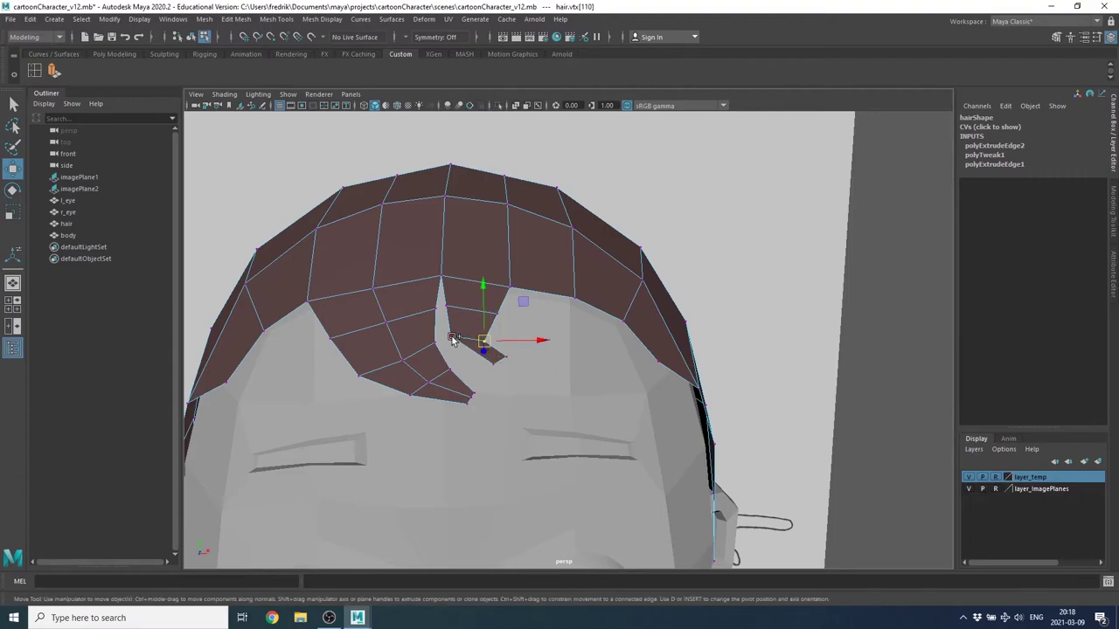
left_click(452, 338)
key("e")
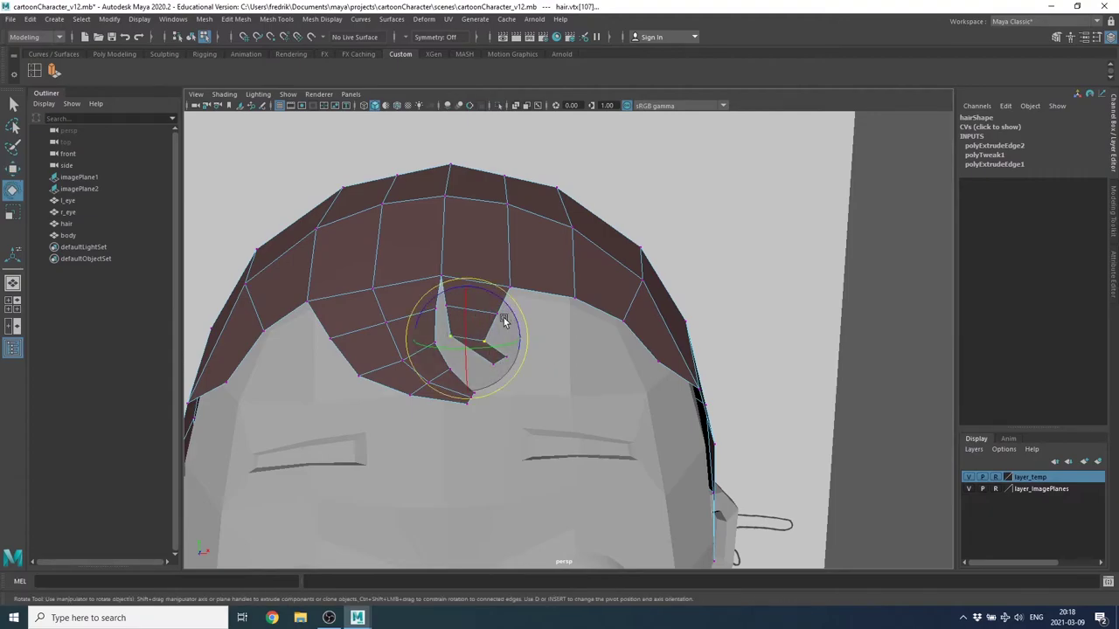
mouse_move(504, 323)
left_mouse_down()
mouse_move(478, 291)
mouse_move(475, 370)
mouse_move(480, 340)
left_mouse_up()
key("w")
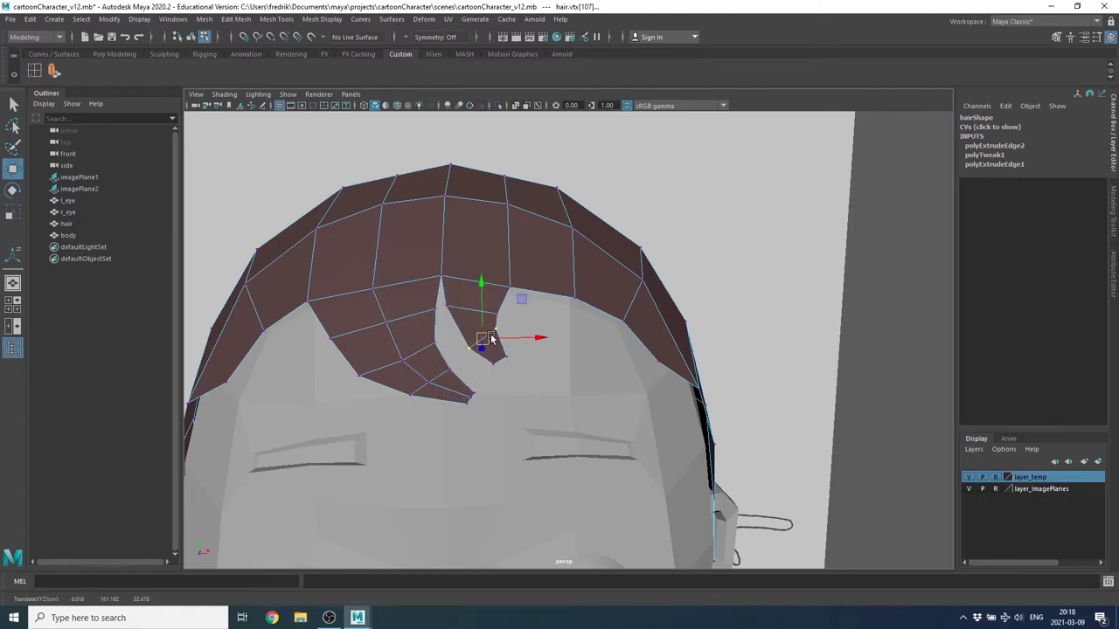
left_click(495, 311)
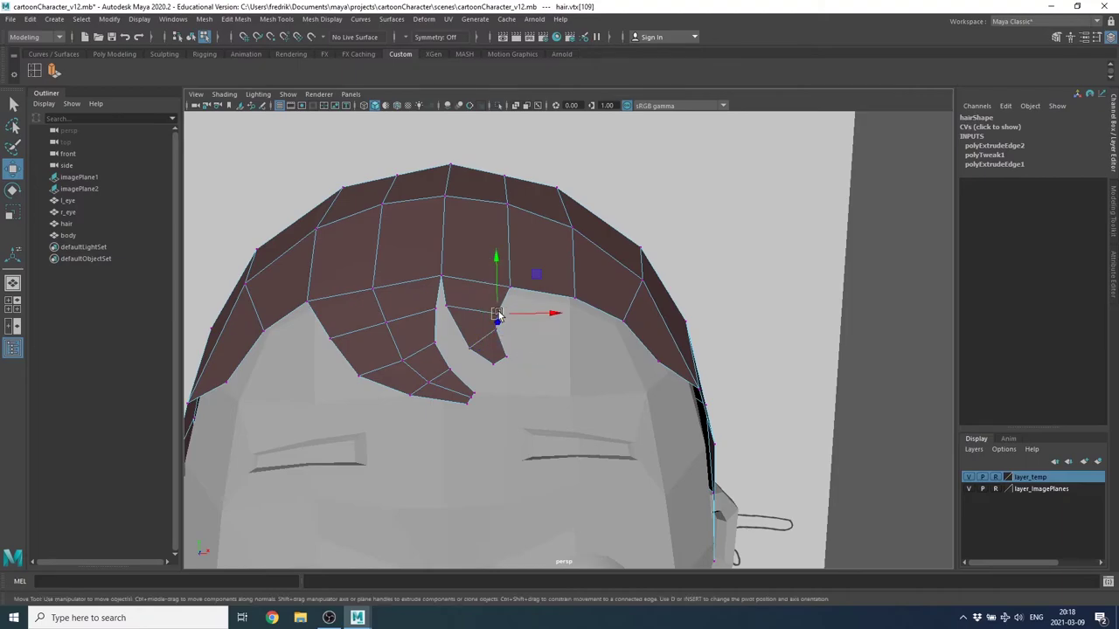
left_click(444, 307)
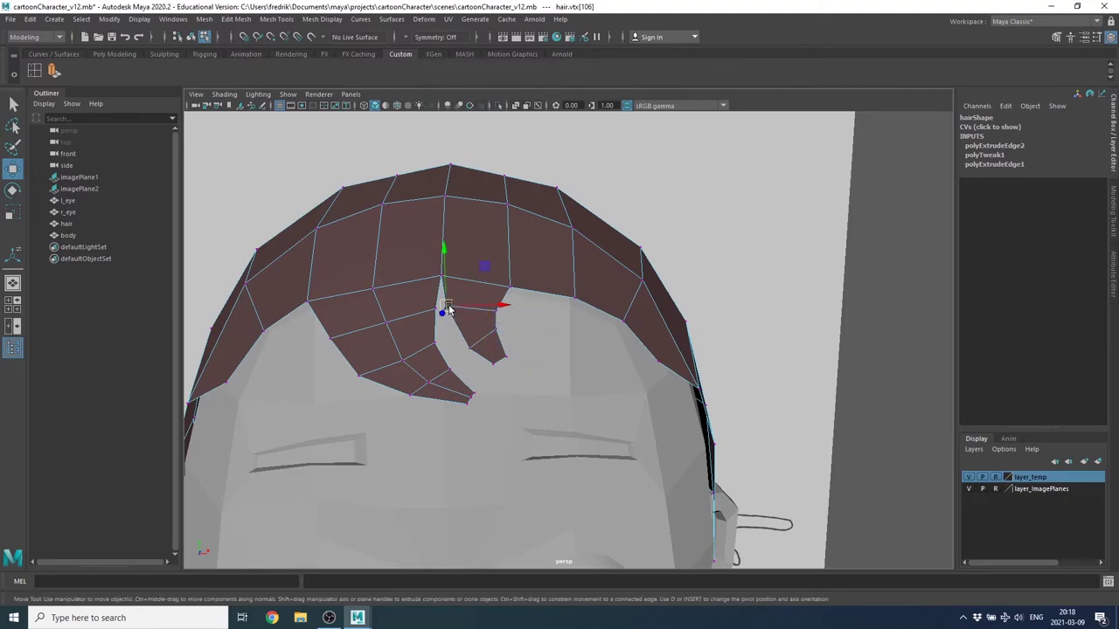
left_click_drag(453, 310, 450, 313)
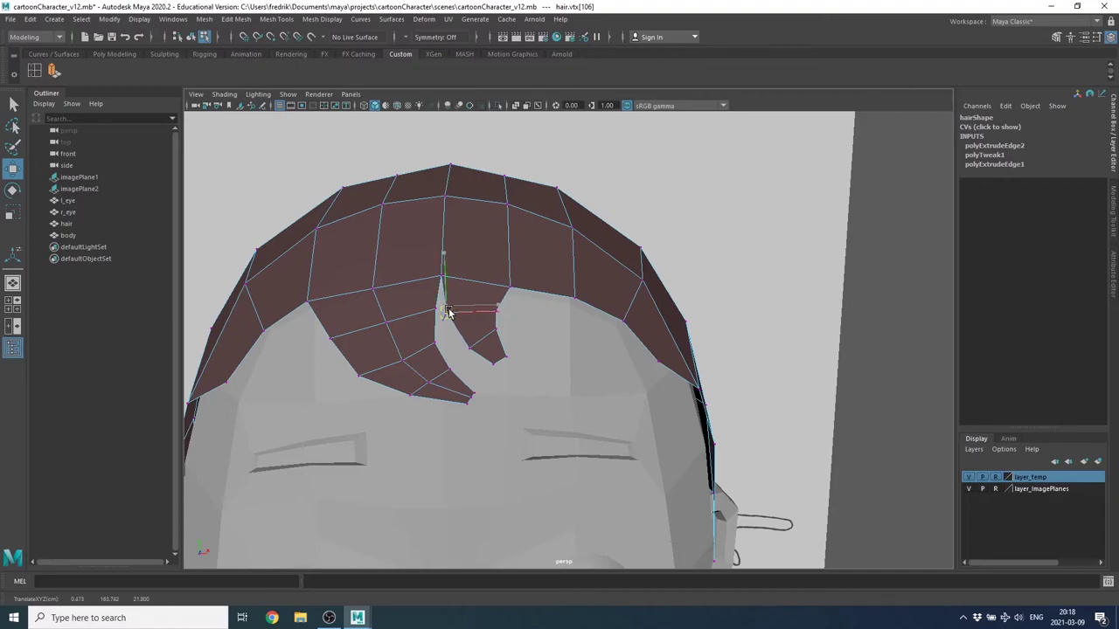
Nudge the strand's right-edge and lower vertices up and right to finish the hook.
mouse_move(495, 379)
left_mouse_down("alt")
mouse_move(582, 379)
mouse_move(471, 333)
left_mouse_up("alt")
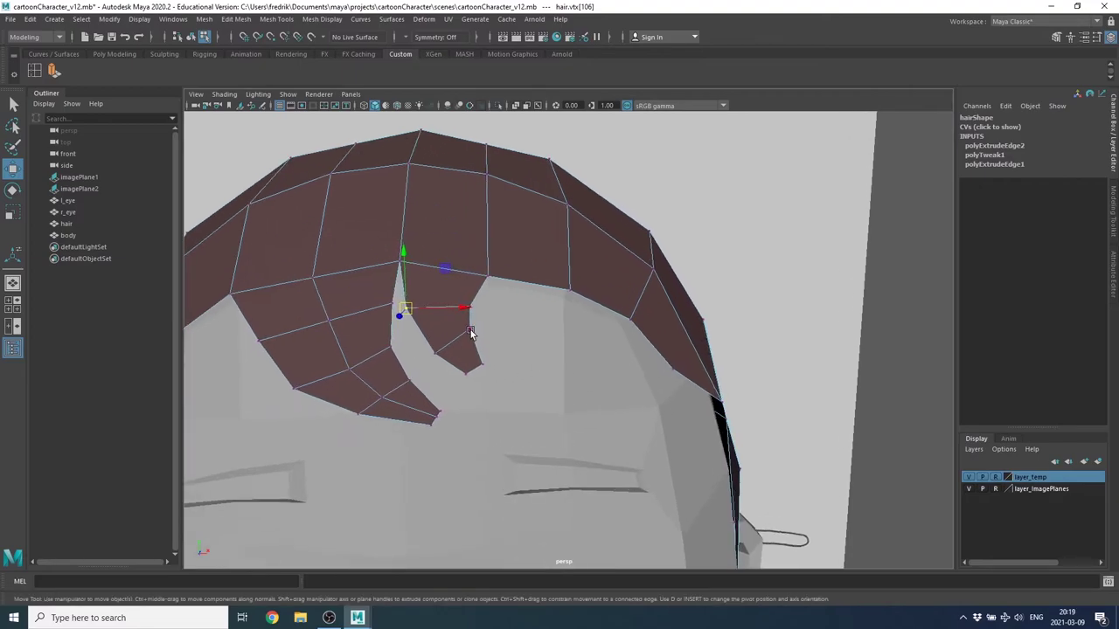
left_click(470, 331)
key("ctrl+shift+a")
left_click(471, 330)
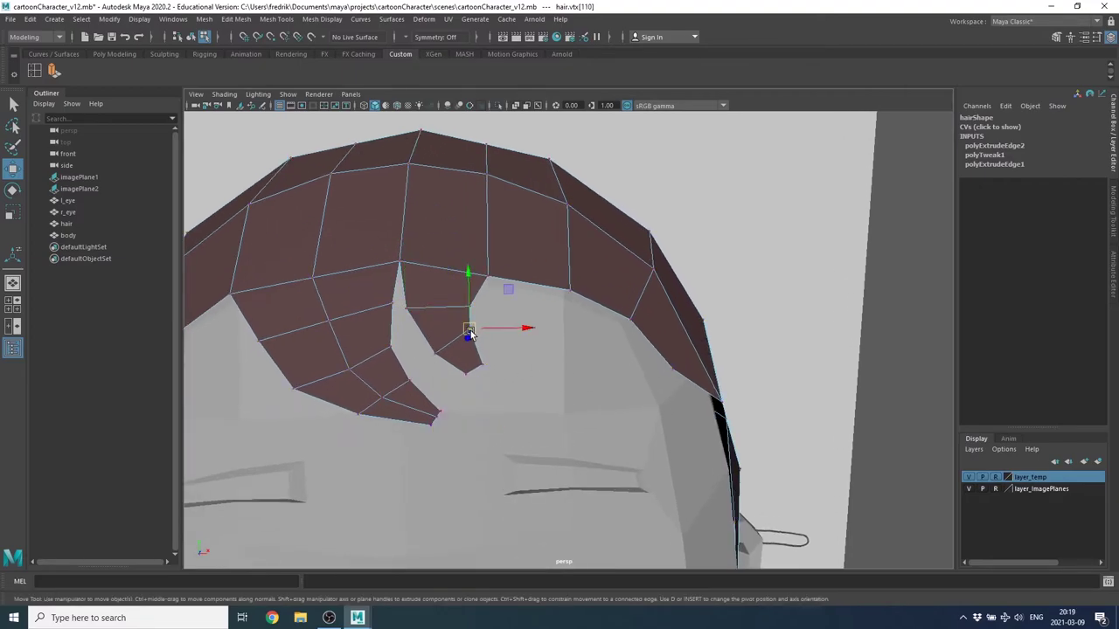
left_click(481, 364)
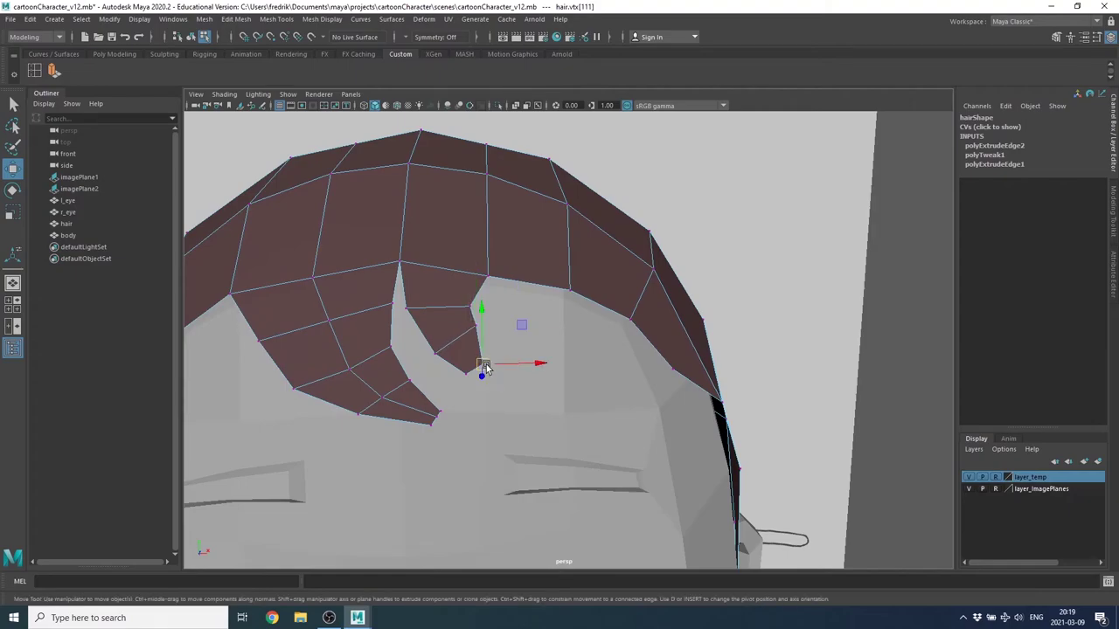
mouse_move(483, 369)
left_mouse_down()
mouse_move(494, 365)
mouse_move(482, 366)
left_mouse_up()
left_click(468, 373)
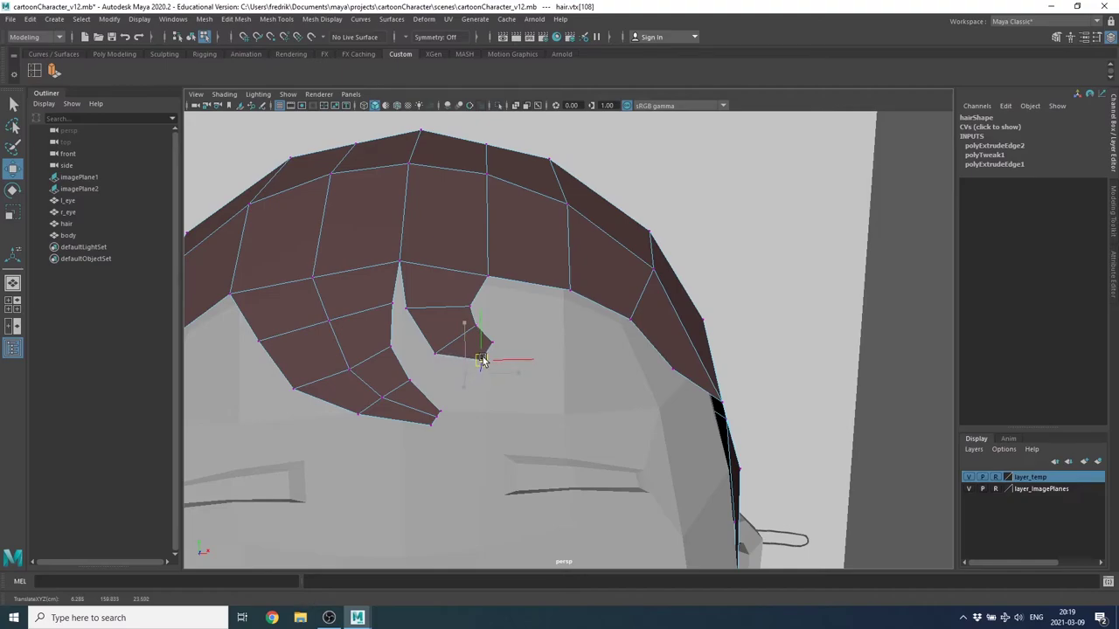
left_click(431, 355)
left_click_drag(436, 353, 443, 349)
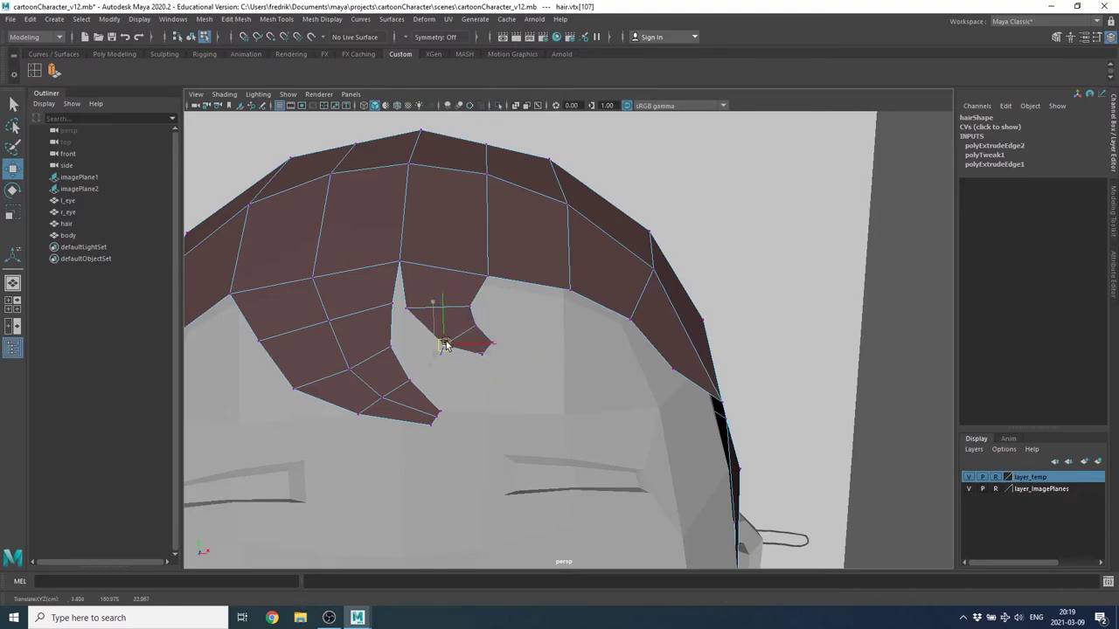
key("ctrl+shift+a")
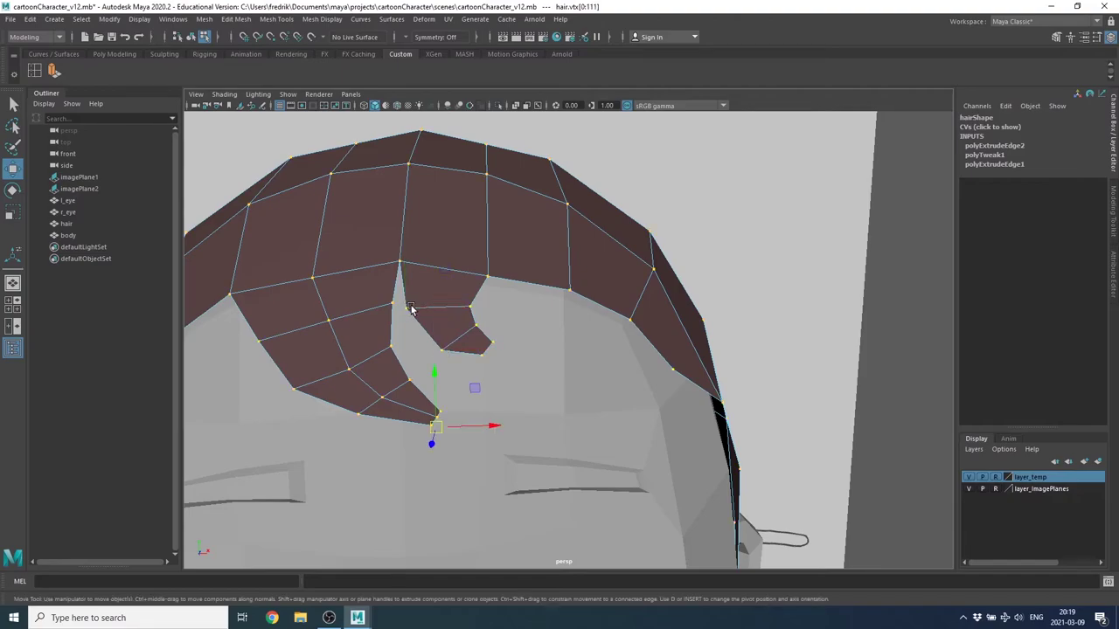
mouse_move(477, 322)
left_mouse_down("alt")
mouse_move(388, 320)
mouse_move(538, 364)
mouse_move(517, 324)
mouse_move(534, 375)
left_mouse_up("alt")
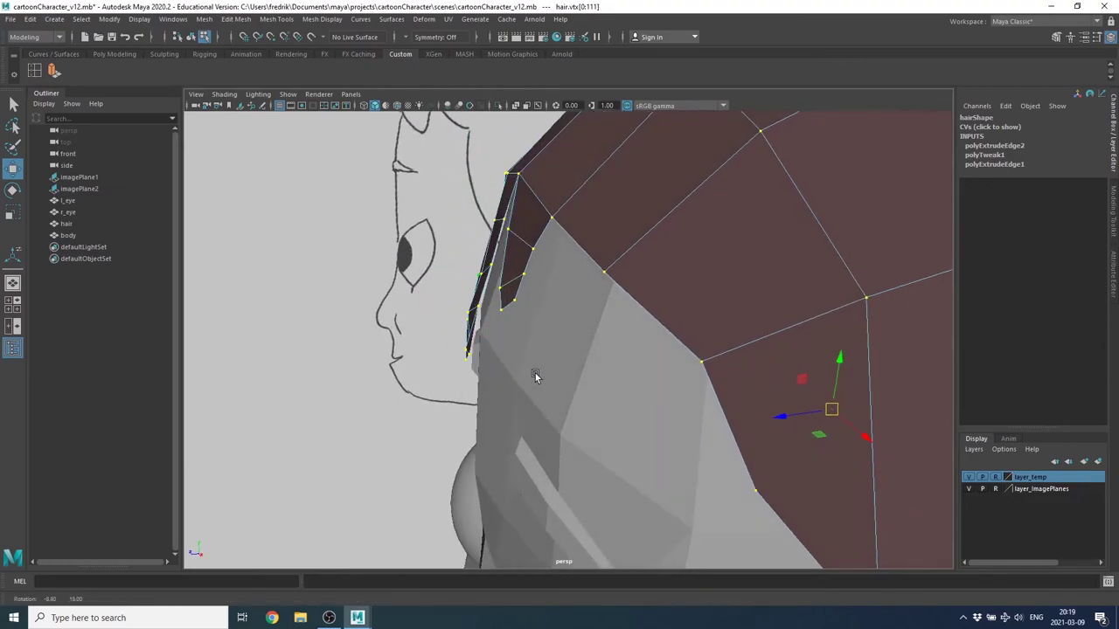
left_click(499, 304)
mouse_move(499, 304)
left_mouse_down("alt")
mouse_move(507, 315)
mouse_move(544, 295)
mouse_move(565, 320)
mouse_move(621, 307)
mouse_move(574, 375)
mouse_move(674, 373)
mouse_move(632, 385)
mouse_move(669, 380)
mouse_move(464, 352)
mouse_move(463, 341)
left_mouse_up("alt")
key("F8")
right_click_drag(716, 341, 529, 319, "alt")
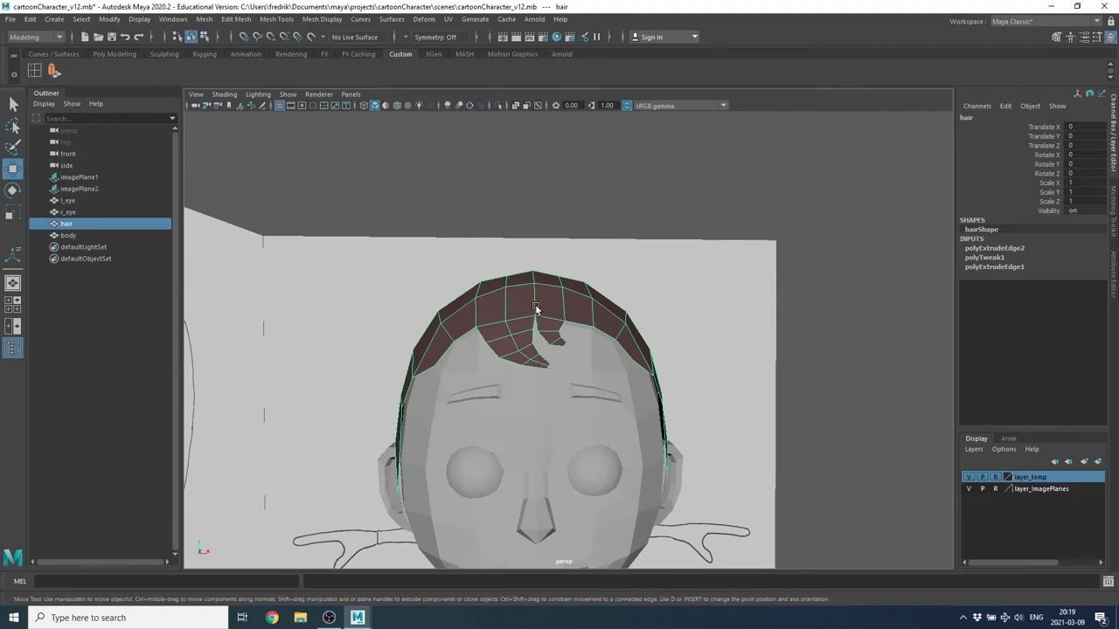
key("space")
key("space")
mouse_move(733, 358)
left_mouse_down("alt")
mouse_move(487, 378)
mouse_move(402, 371)
mouse_move(445, 359)
mouse_move(524, 371)
left_mouse_up("alt")
right_click_drag(525, 372, 622, 400, "alt")
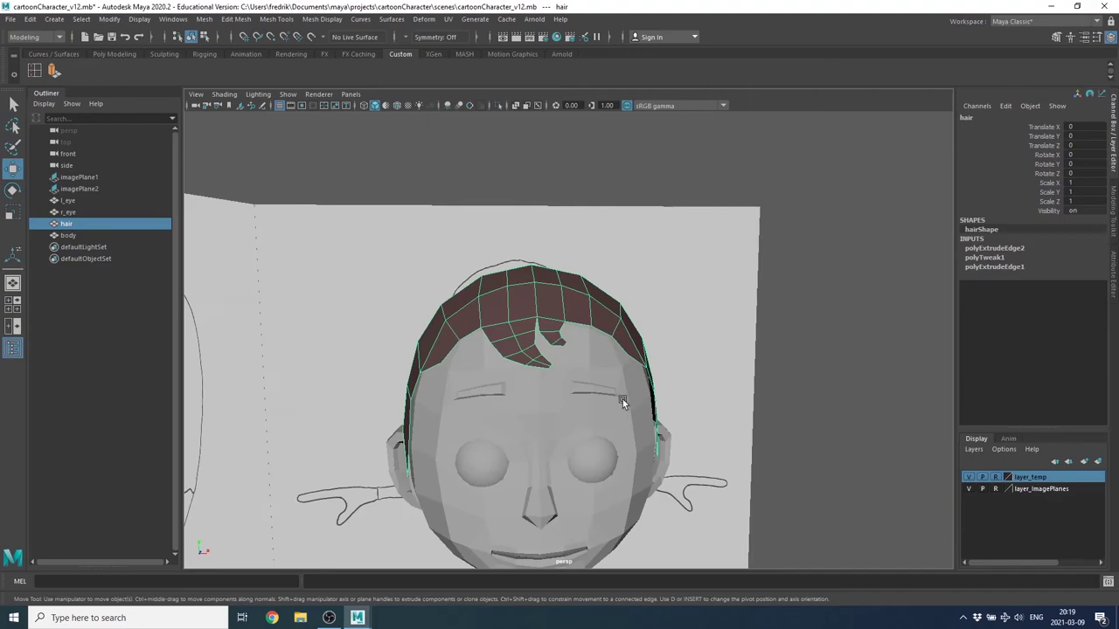
mouse_move(623, 400)
left_mouse_down("alt")
mouse_move(611, 335)
mouse_move(582, 304)
mouse_move(712, 316)
mouse_move(593, 258)
mouse_move(620, 256)
left_mouse_up("alt")
left_click_drag(658, 311, 639, 272, "alt")
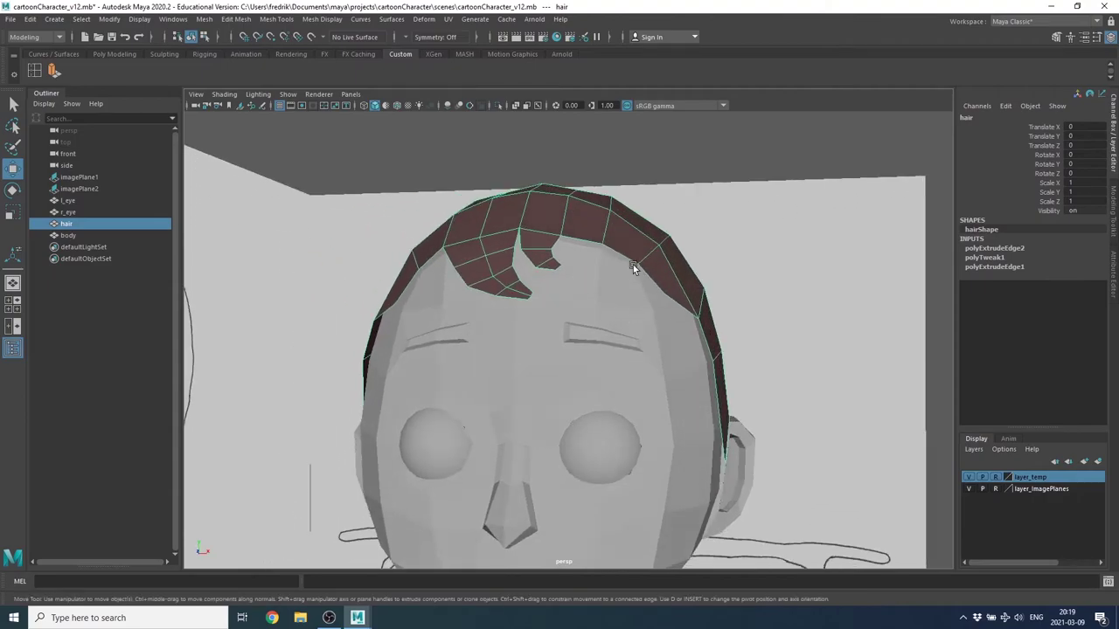
In edge mode, select the hair's front edge loop and frame it.
right_click(633, 264)
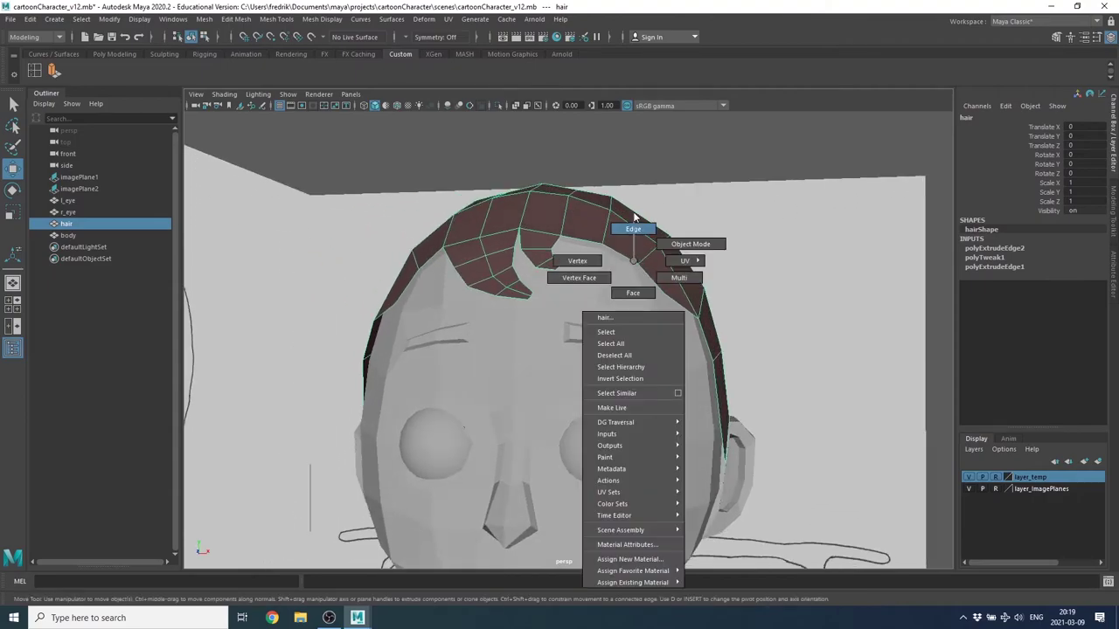
left_click(634, 219)
left_click(617, 251)
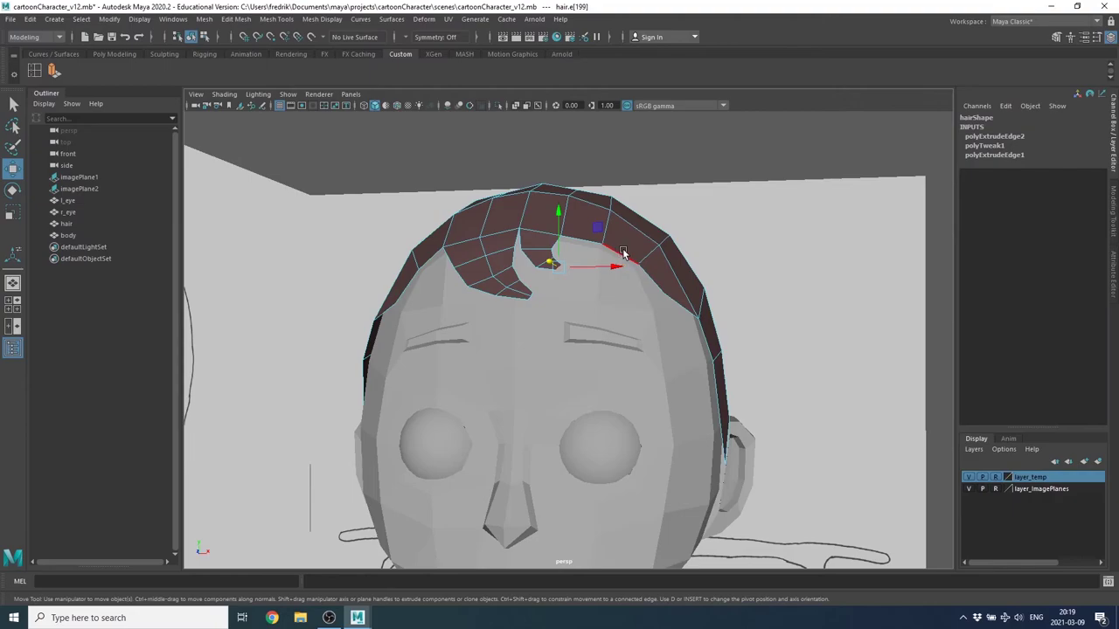
double_click(618, 254)
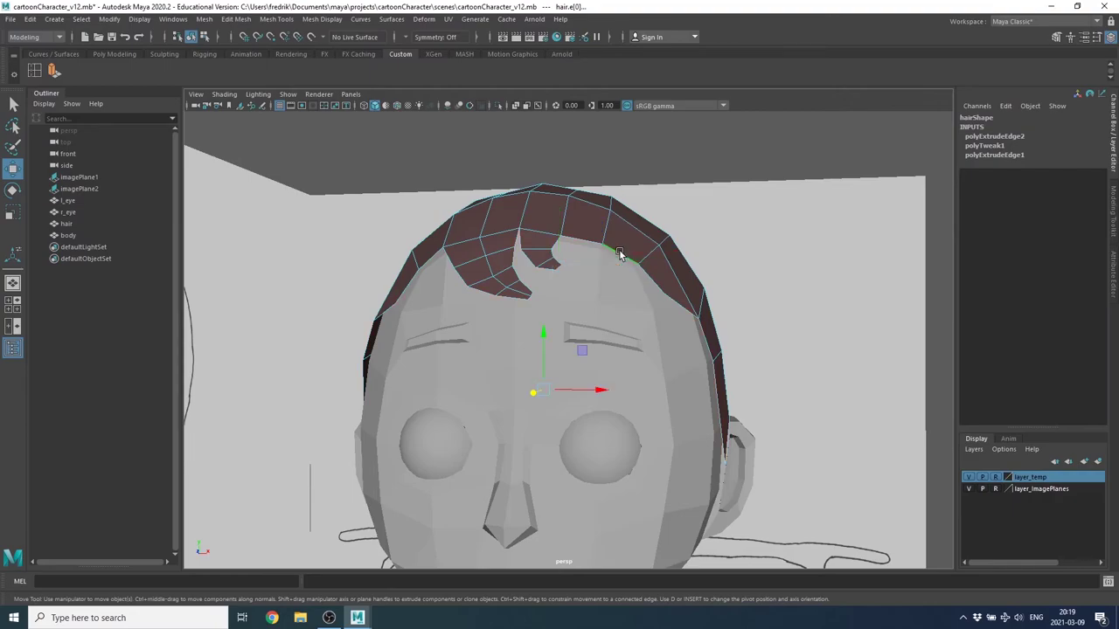
mouse_move(612, 330)
left_mouse_down("alt")
mouse_move(670, 350)
mouse_move(588, 354)
mouse_move(531, 314)
left_mouse_up("alt")
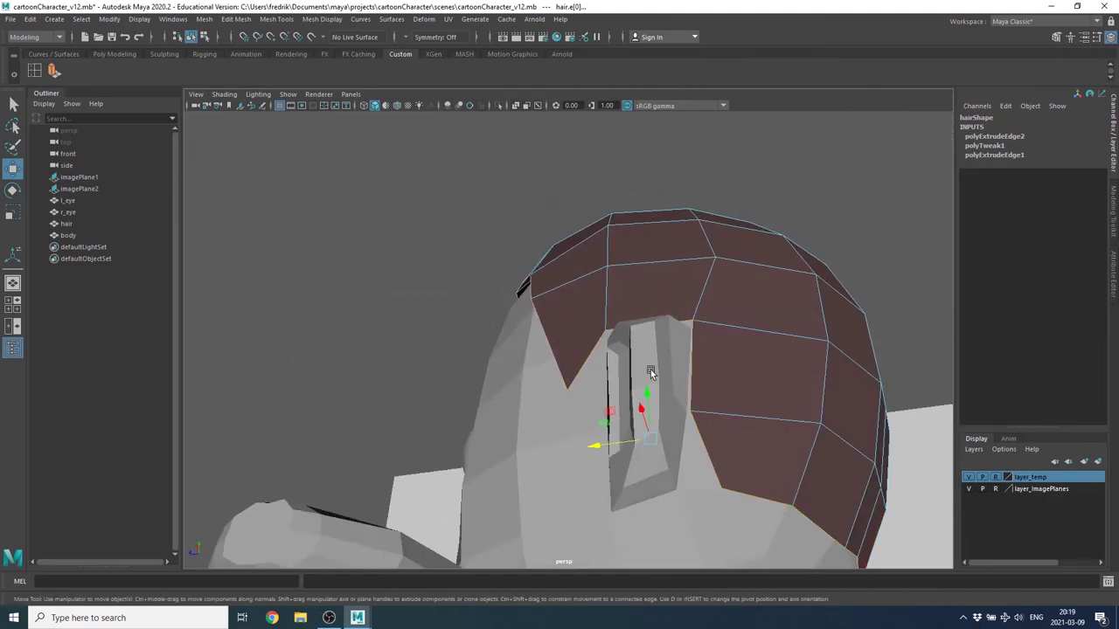
mouse_move(590, 341)
left_mouse_down("alt")
mouse_move(579, 338)
mouse_move(694, 351)
mouse_move(491, 353)
left_mouse_up("alt")
key("f")
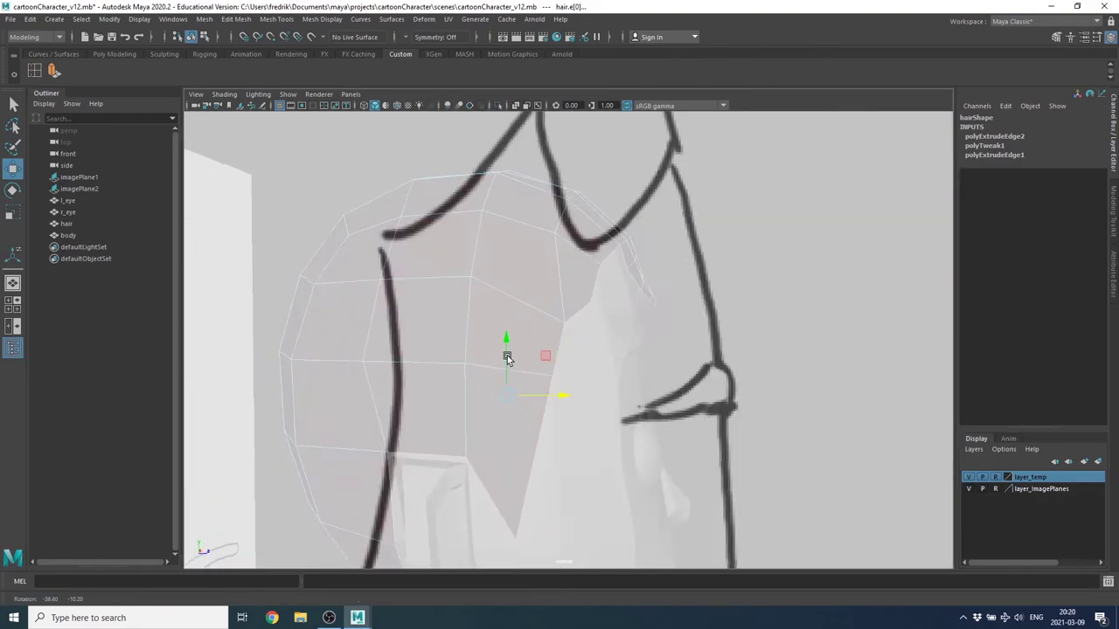
Extrude the front edge loop, tuck it inward to Local Translate Z -3.33, and return to object mode.
left_click(52, 72)
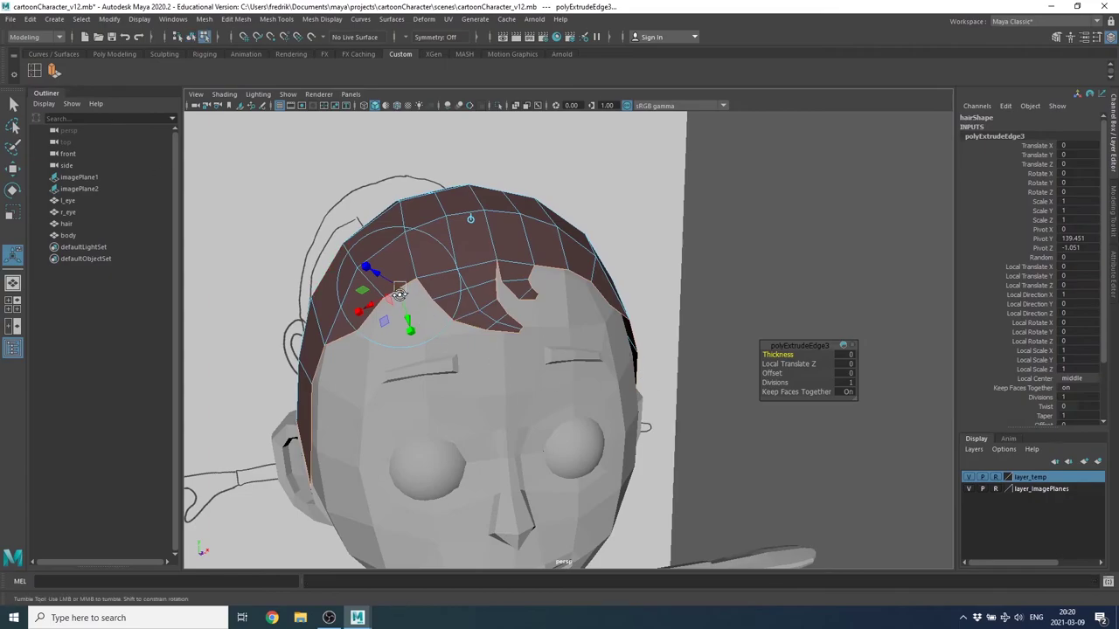
left_click_drag(392, 298, 342, 286, "alt")
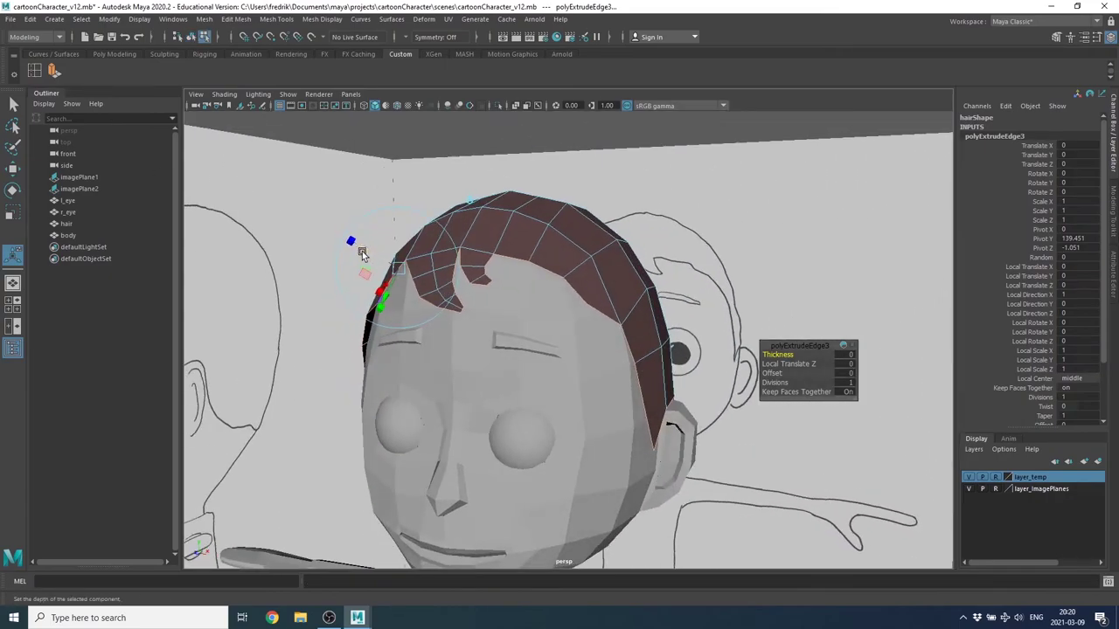
right_click_drag(362, 254, 517, 292, "alt")
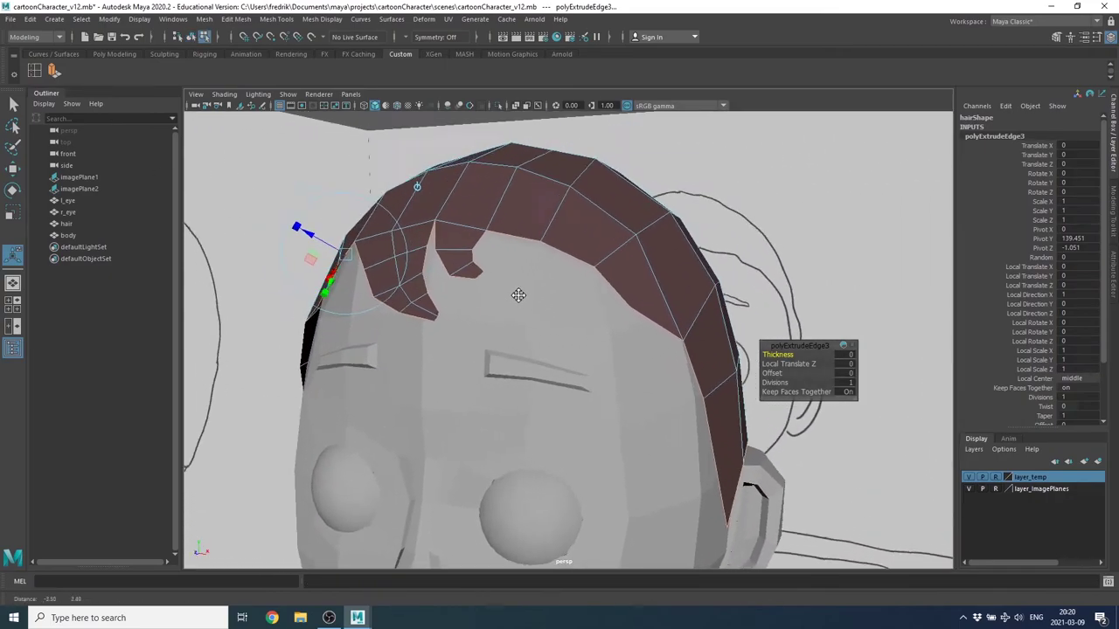
left_click_drag(517, 292, 355, 259, "alt")
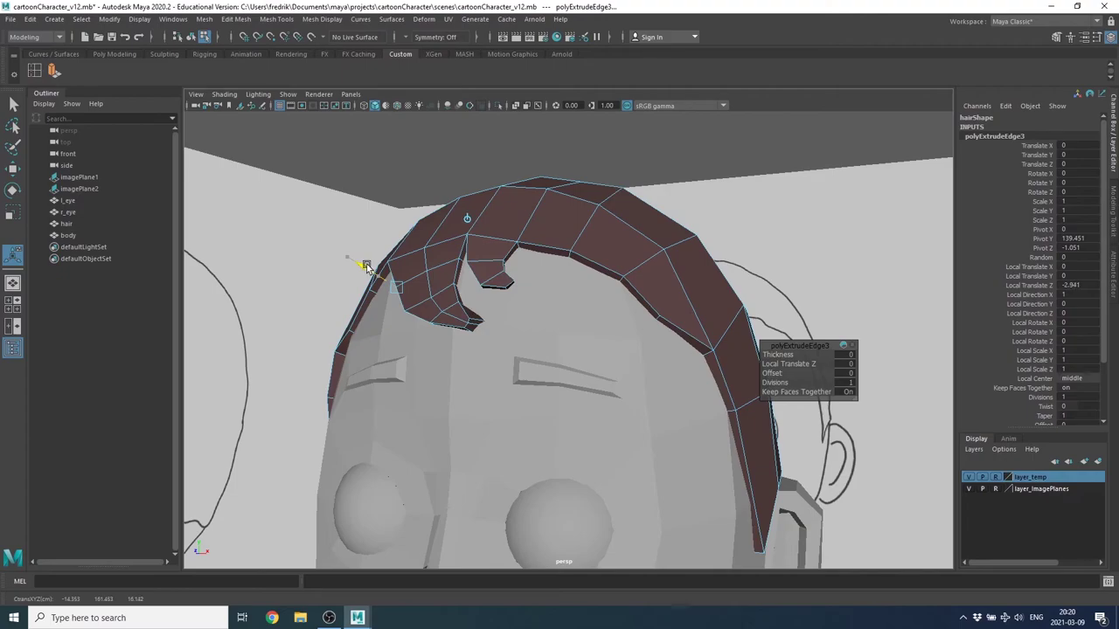
mouse_move(370, 269)
left_mouse_down("alt")
mouse_move(472, 270)
mouse_move(525, 212)
left_mouse_up("alt")
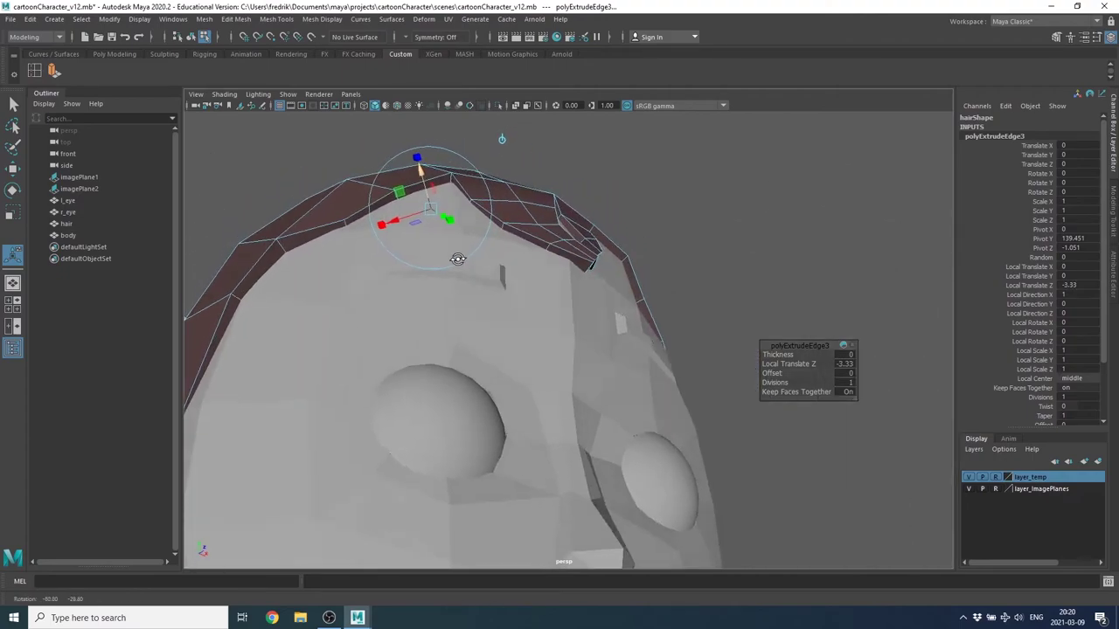
key("F8")
mouse_move(586, 239)
left_mouse_down("alt")
mouse_move(489, 262)
mouse_move(437, 257)
mouse_move(450, 271)
left_mouse_up("alt")
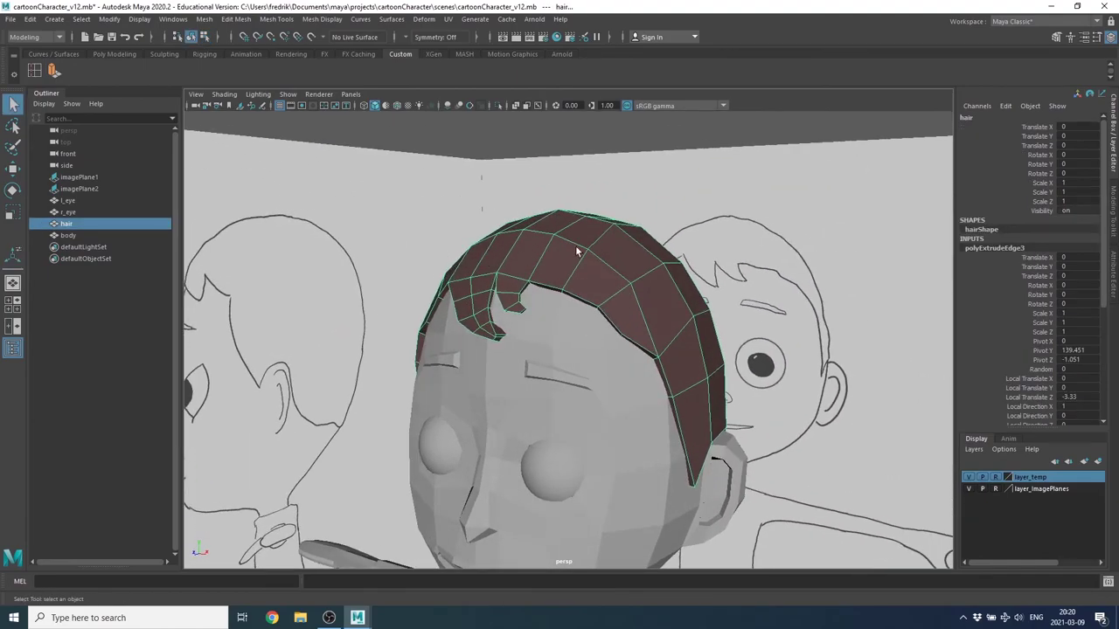
Display the hair as a smooth mesh preview with the 3 key.
mouse_move(576, 252)
left_mouse_down("alt")
mouse_move(593, 236)
mouse_move(604, 253)
left_mouse_up("alt")
right_click_drag(603, 254, 654, 234)
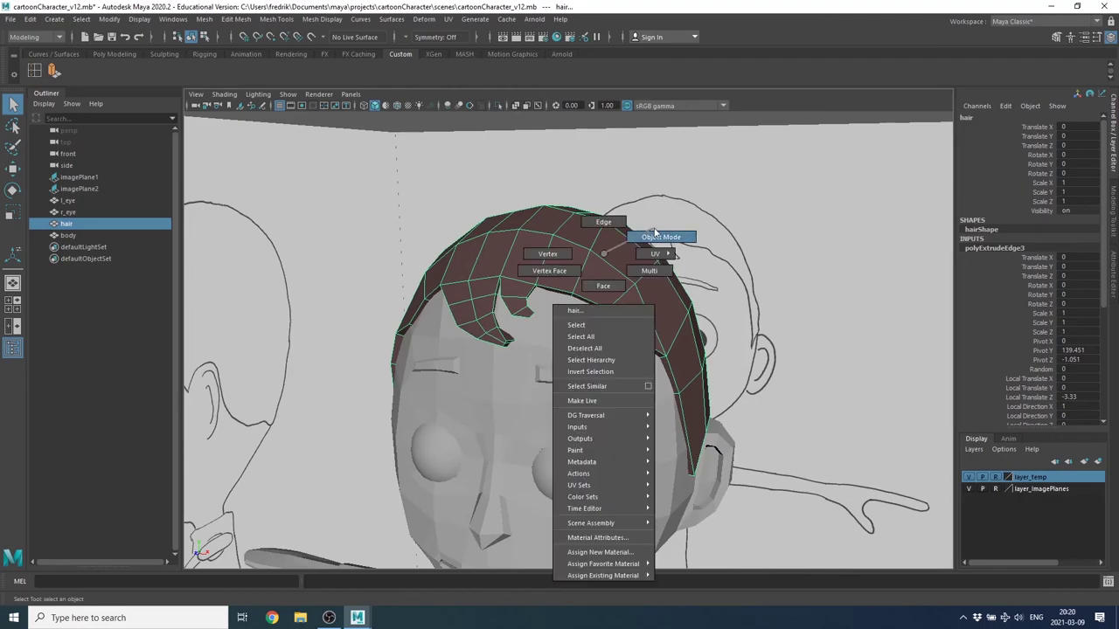
left_click_drag(538, 278, 551, 266, "alt")
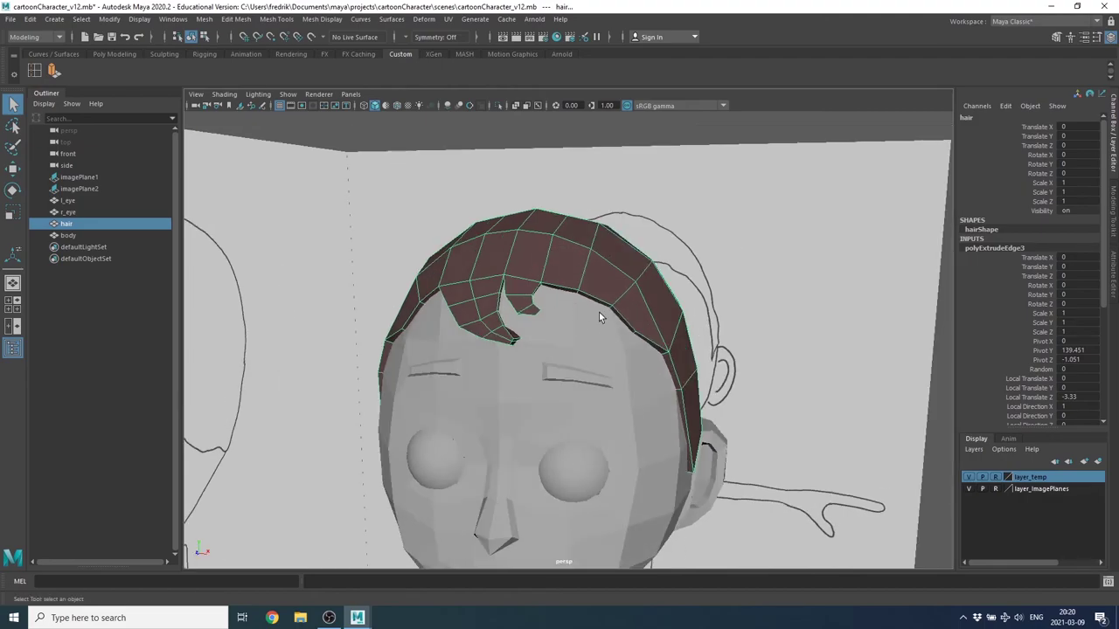
key("3")
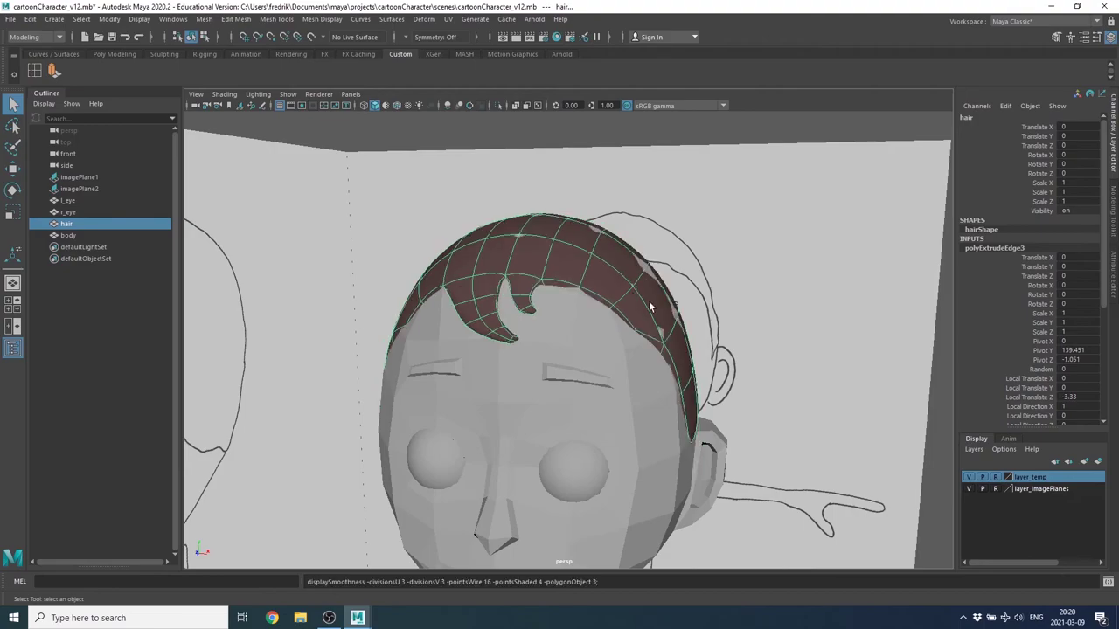
left_click_drag(648, 301, 604, 315, "alt")
Marquee-select all of the hair mesh's vertices across the head.
right_click_drag(603, 315, 621, 365, "alt")
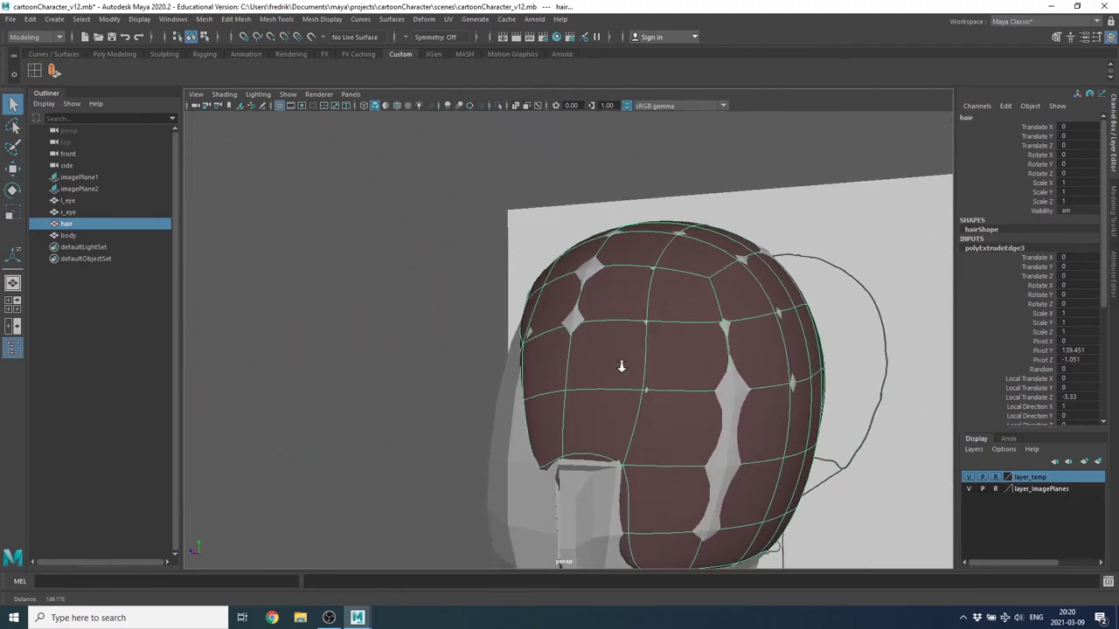
mouse_move(621, 366)
left_mouse_down("alt")
mouse_move(542, 350)
mouse_move(481, 288)
mouse_move(641, 344)
left_mouse_up("alt")
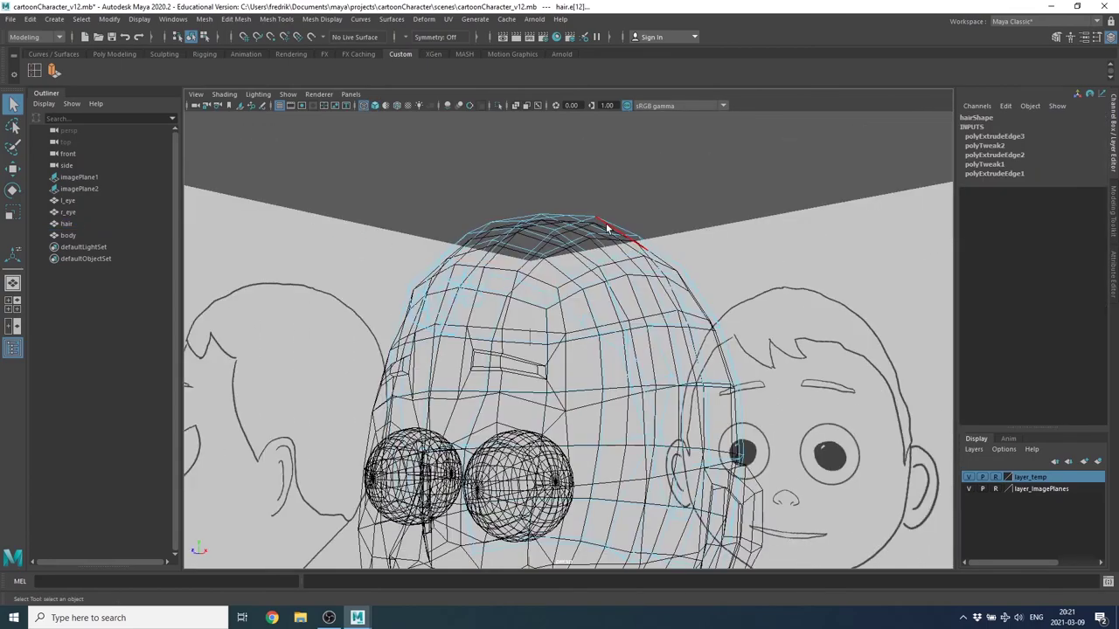
right_click_drag(608, 228, 600, 185)
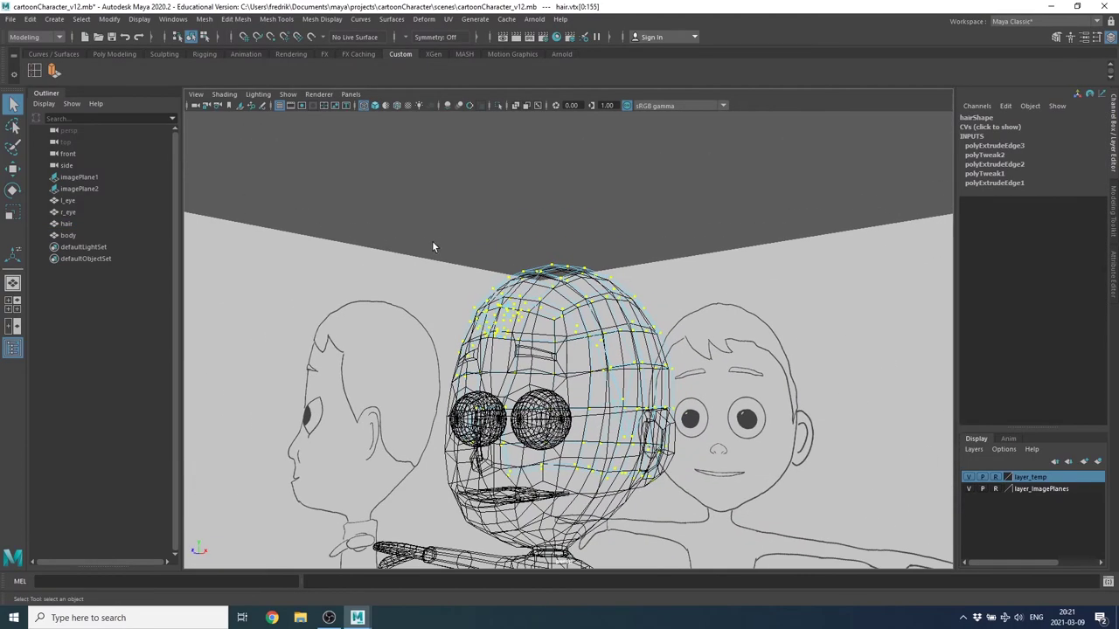
mouse_move(432, 246)
left_mouse_down()
mouse_move(767, 519)
mouse_move(818, 589)
left_mouse_up()
left_click_drag(679, 358, 673, 361, "alt")
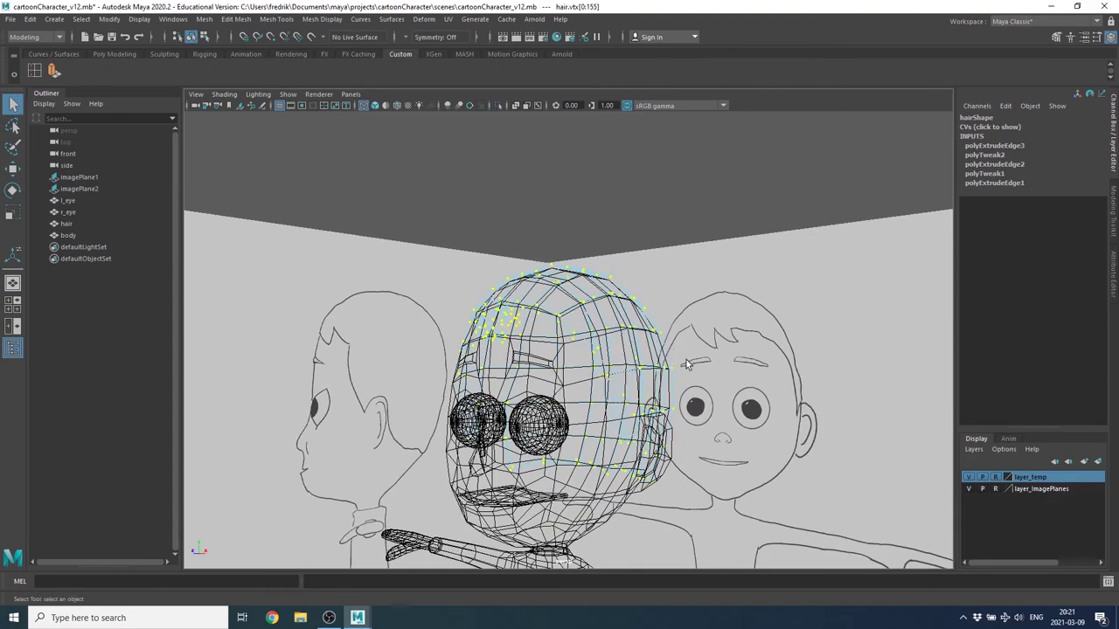
Switch back to shaded display (5) with smooth mesh preview (3).
key("5")
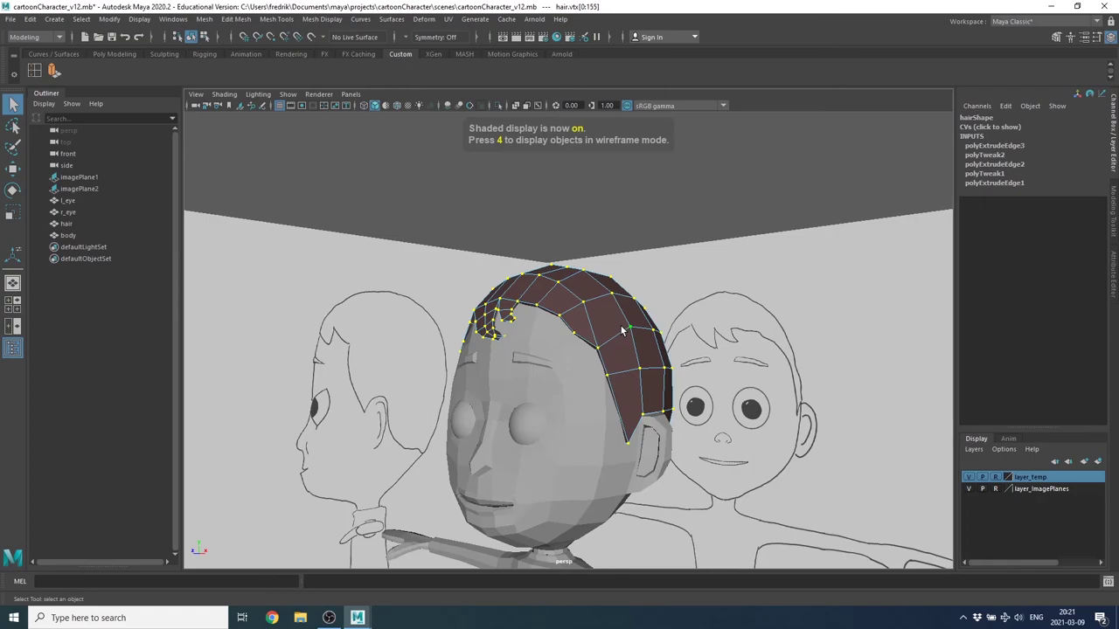
key("3")
left_click_drag(557, 341, 557, 347, "alt")
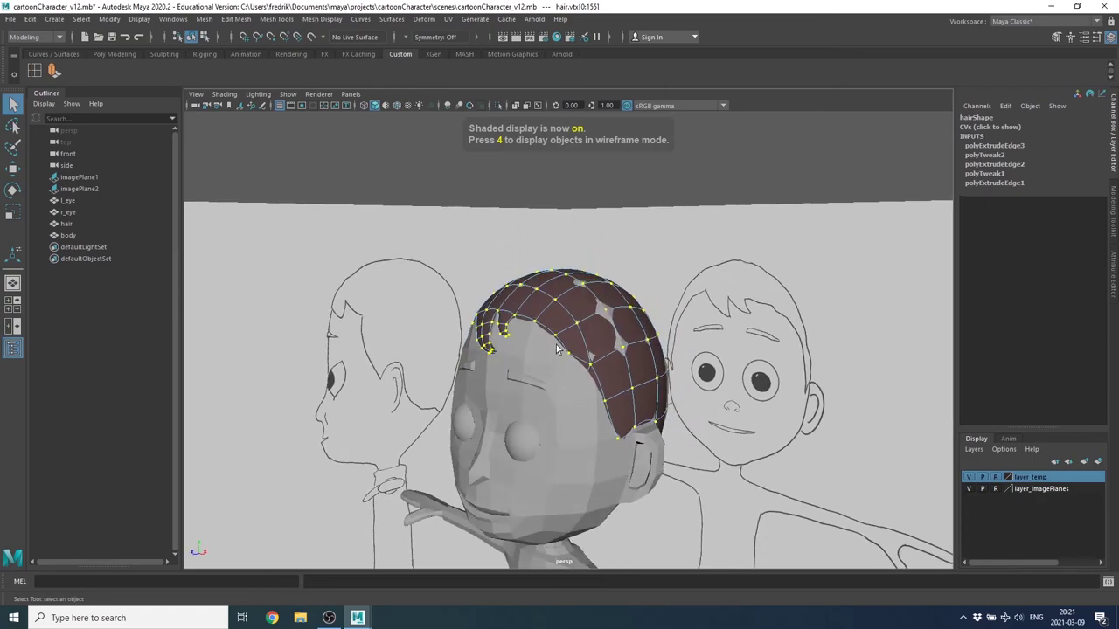
Set the Move tool's Axis Orientation to Normal and inspect the hair from several angles.
double_click(12, 168)
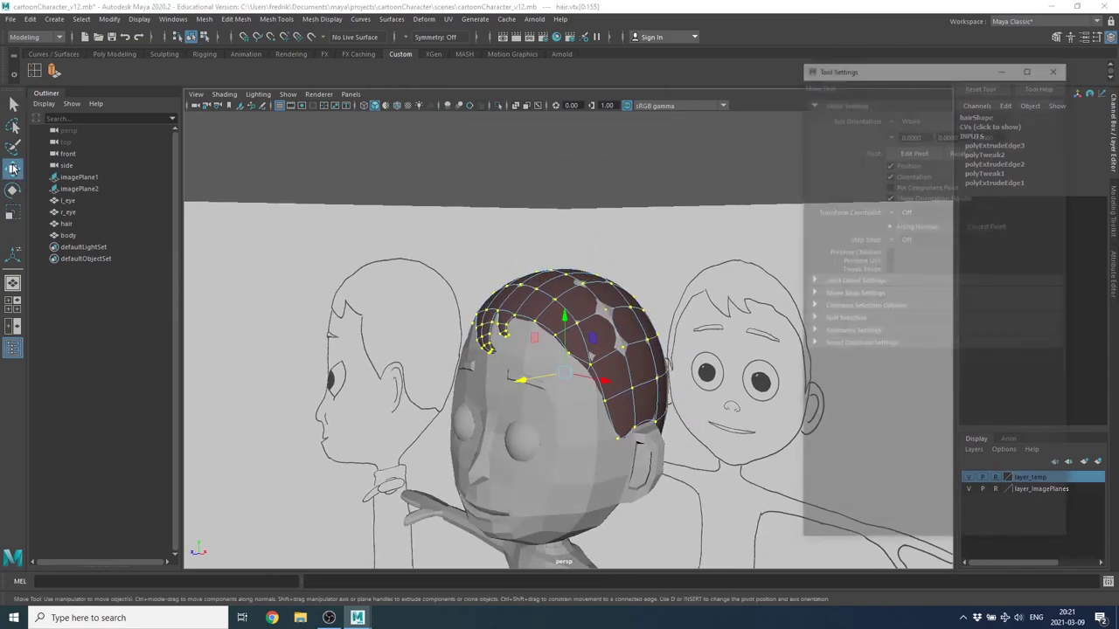
left_click(892, 120)
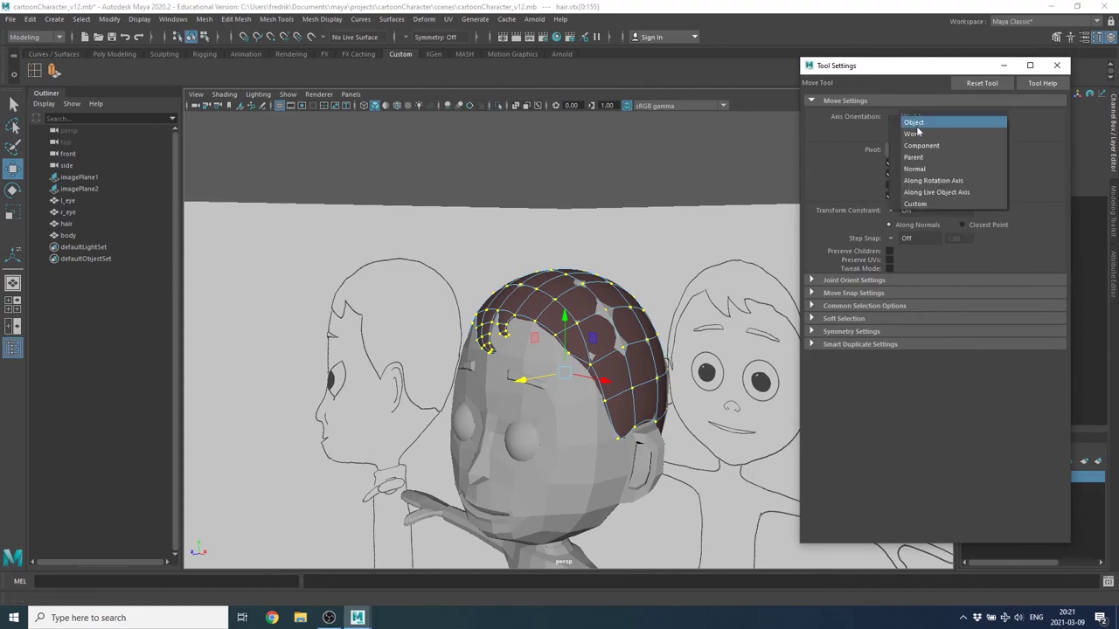
left_click(927, 175)
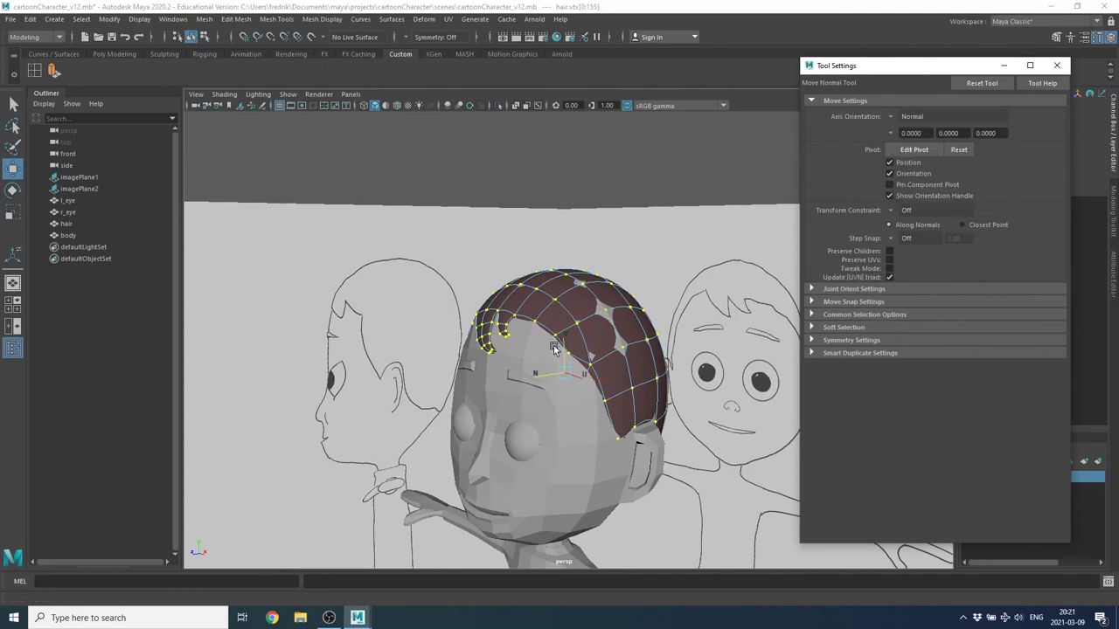
left_click_drag(524, 368, 489, 375, "alt")
middle_click_drag(489, 350, 491, 372, "alt")
left_click_drag(491, 372, 511, 373, "alt")
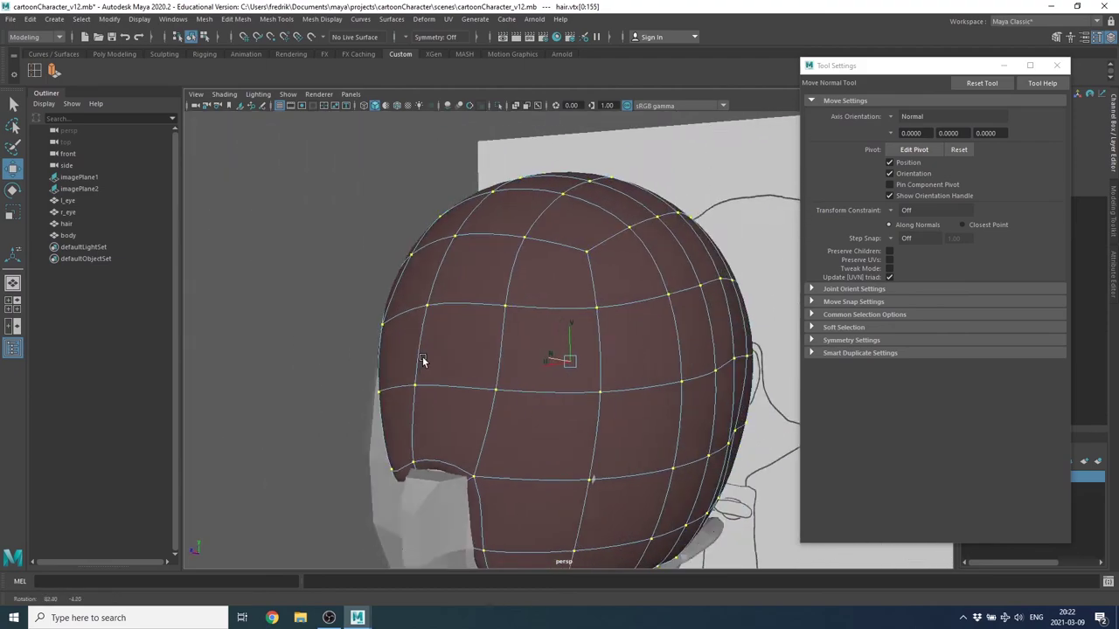
mouse_move(550, 362)
left_mouse_down("alt")
mouse_move(303, 347)
mouse_move(247, 370)
mouse_move(177, 366)
left_mouse_up("alt")
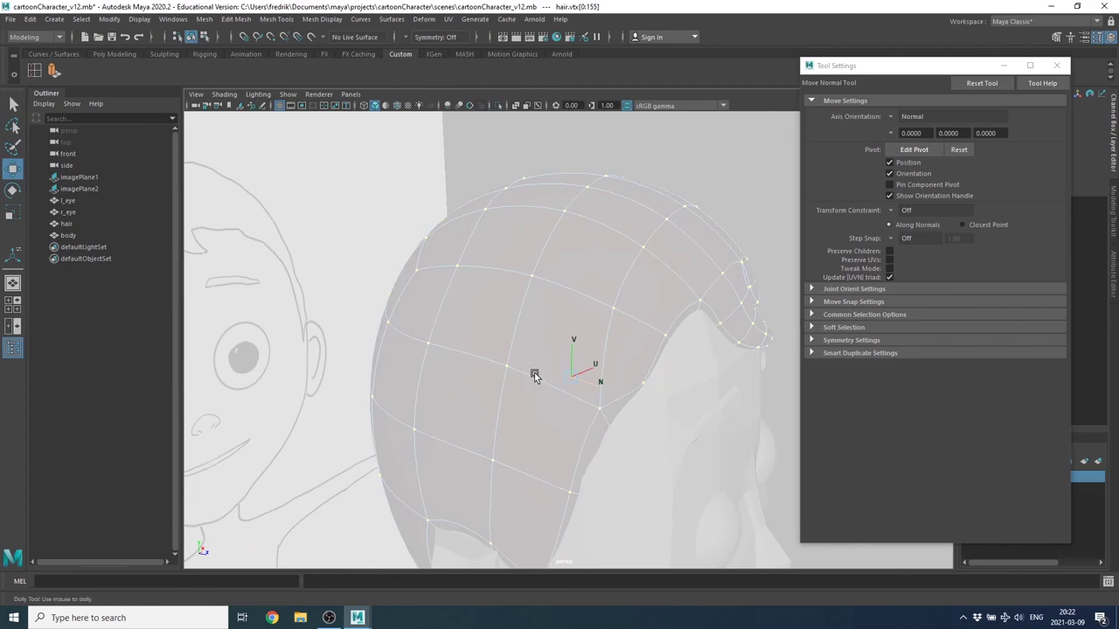
mouse_move(534, 375)
left_mouse_down("alt")
mouse_move(512, 370)
mouse_move(564, 350)
mouse_move(433, 358)
mouse_move(511, 339)
mouse_move(495, 343)
left_mouse_up("alt")
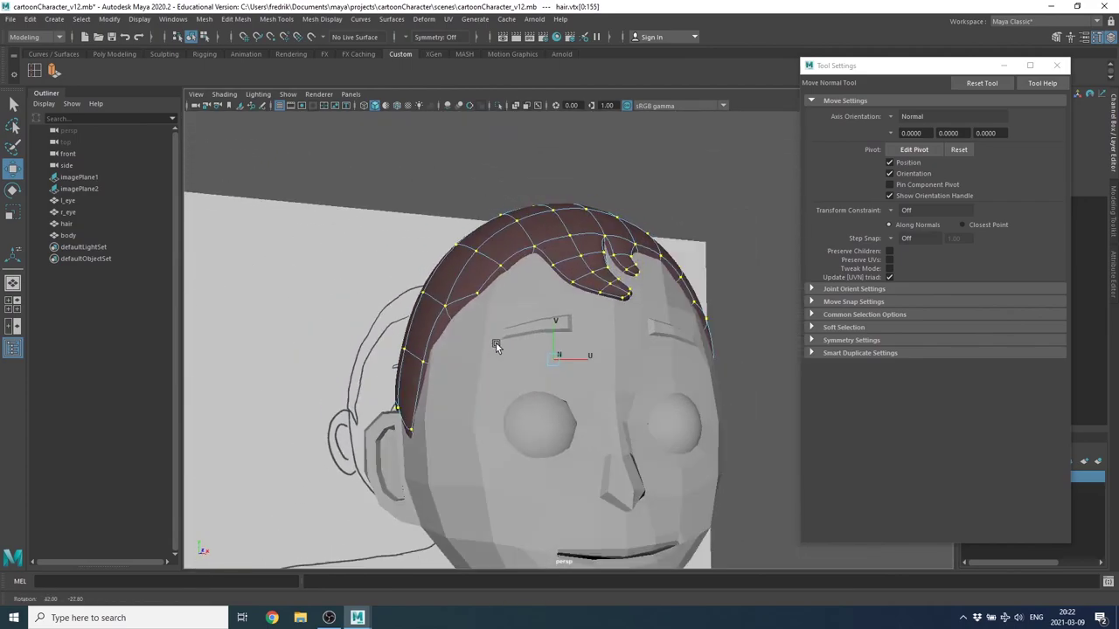
Clear the vertex selection, select the hair object, close Tool Settings, and zoom out to the character.
left_click(635, 154)
left_click_drag(651, 257, 594, 273, "alt")
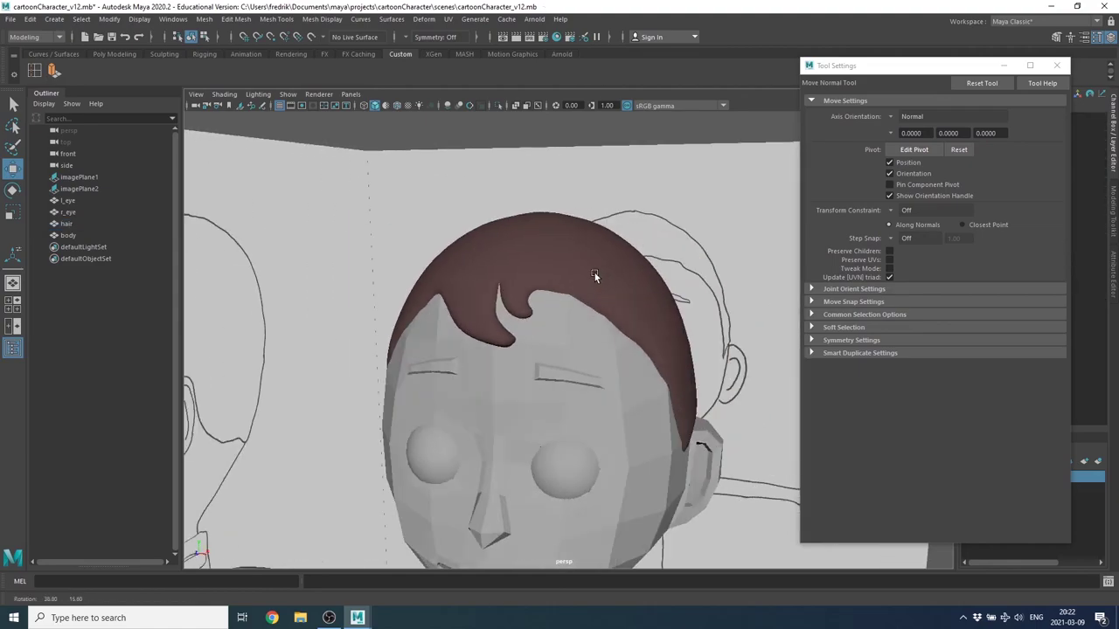
left_click(597, 264)
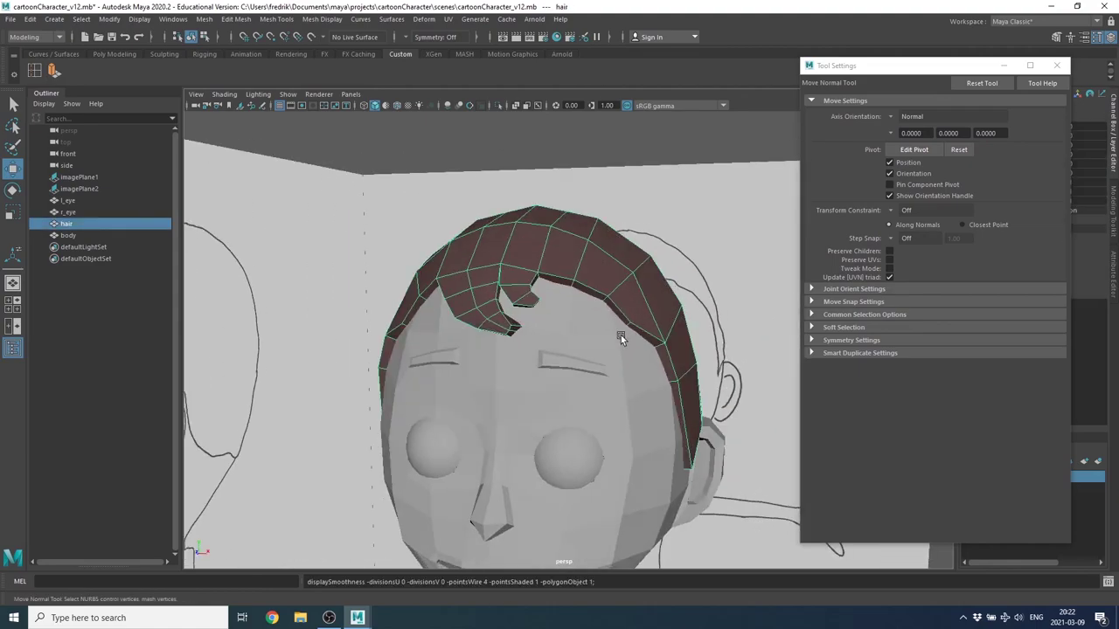
left_click_drag(620, 333, 623, 313, "alt")
scroll(641, 348, "down", 3)
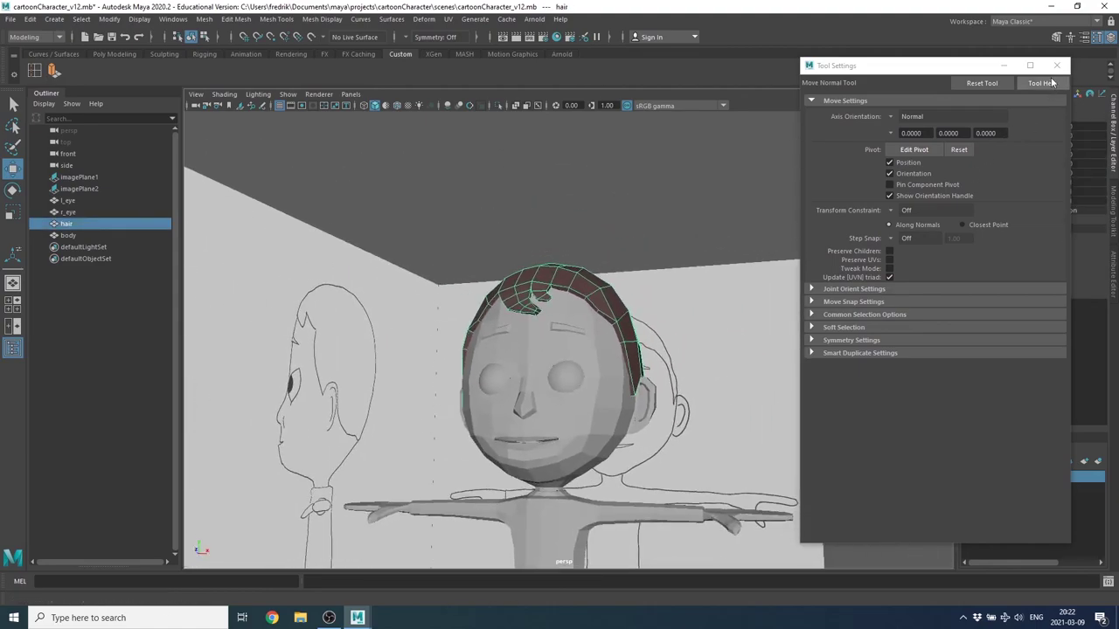
left_click(1057, 64)
scroll(767, 361, "down", 3)
mouse_move(625, 344)
left_mouse_down("alt")
mouse_move(607, 322)
mouse_move(577, 339)
left_mouse_up("alt")
scroll(577, 338, "up", 3)
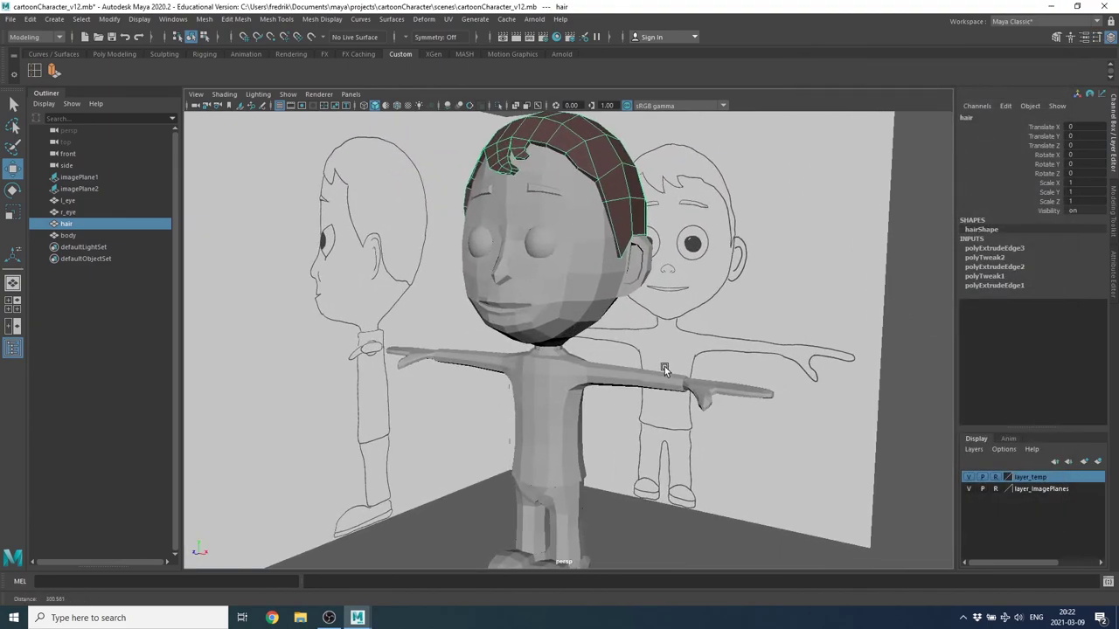